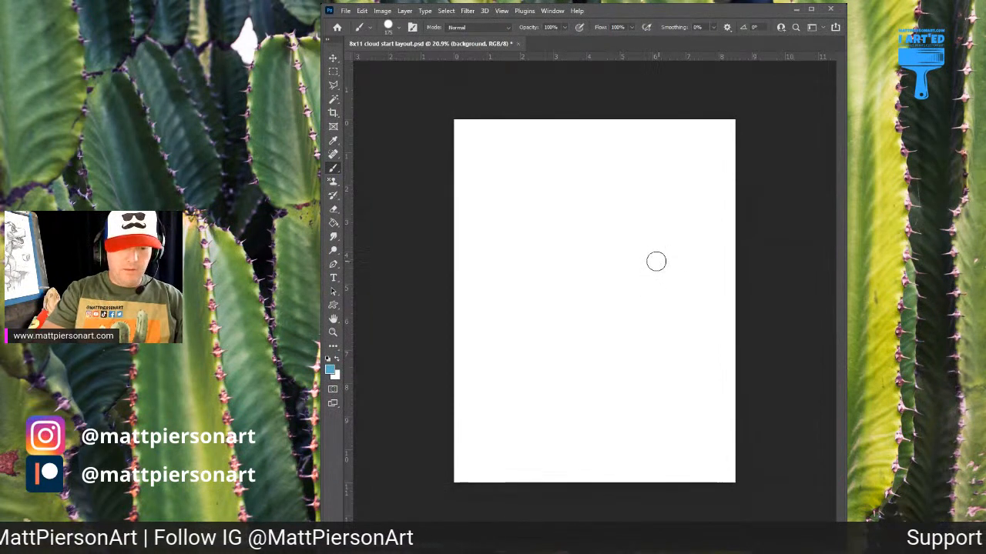
Step: Try a series of different blue shades as a solid fill on the background layer
key("g")
left_click(628, 269)
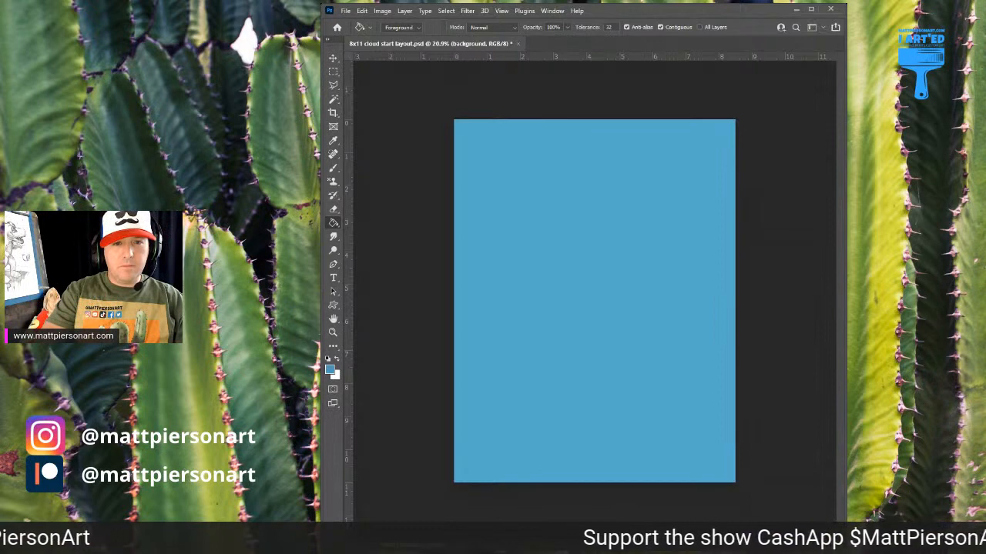
left_click(654, 232)
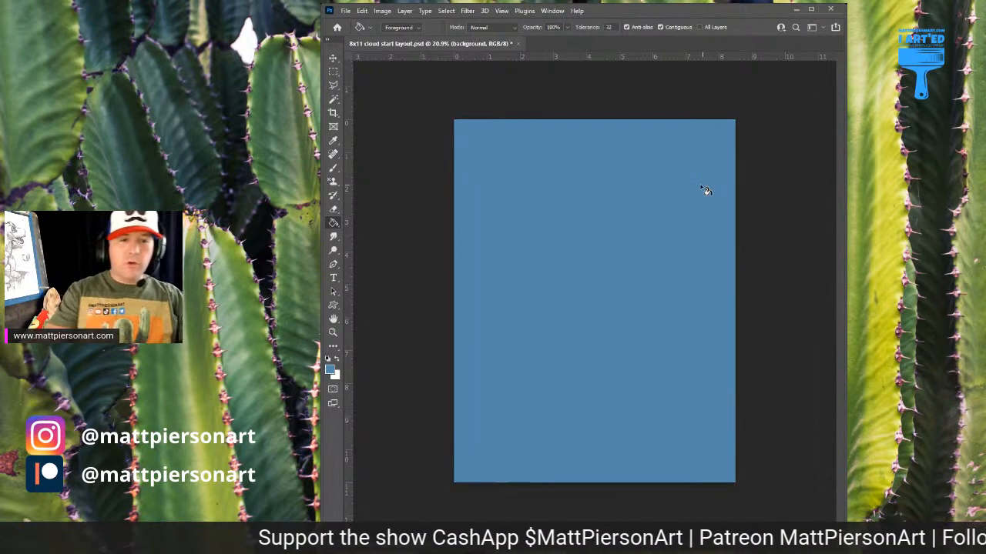
left_click(671, 191)
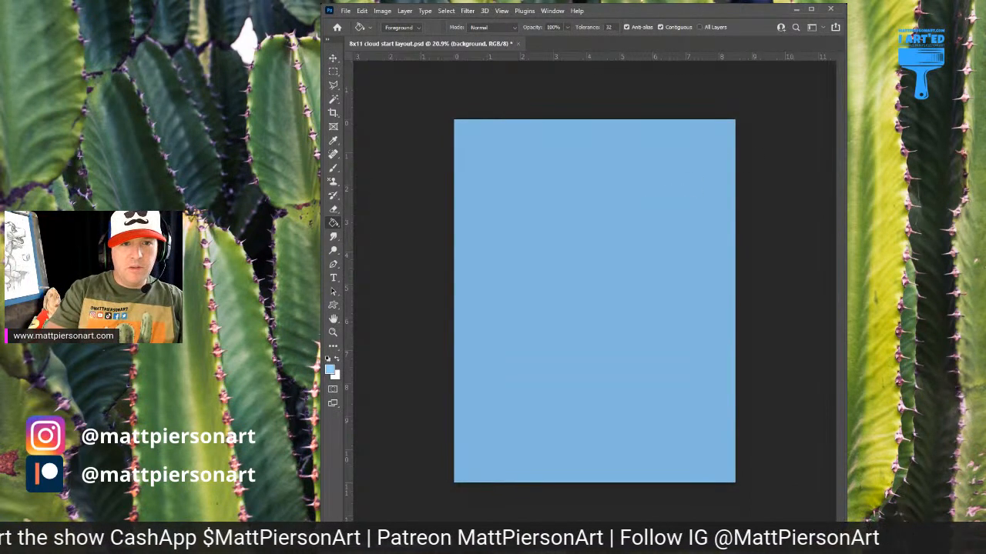
left_click(570, 251)
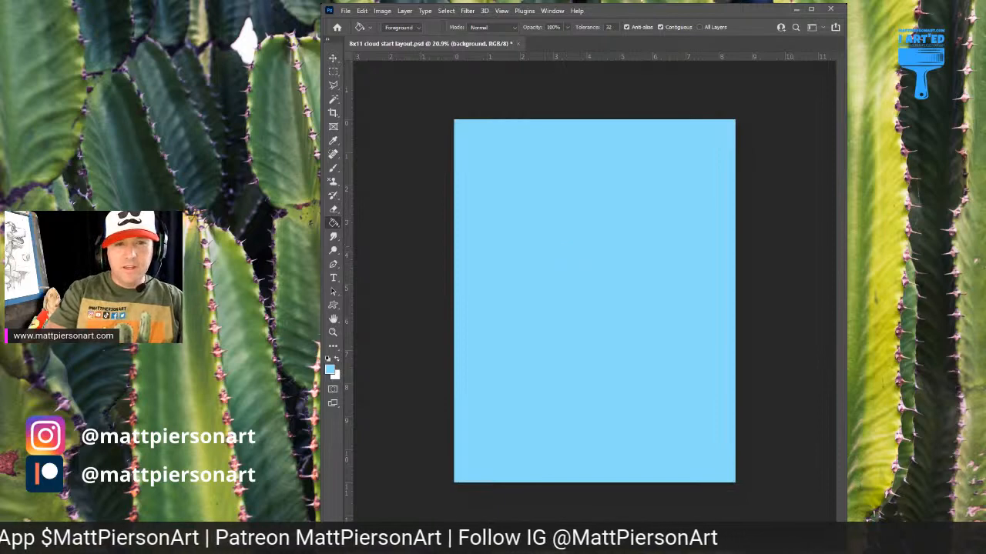
left_click(614, 232)
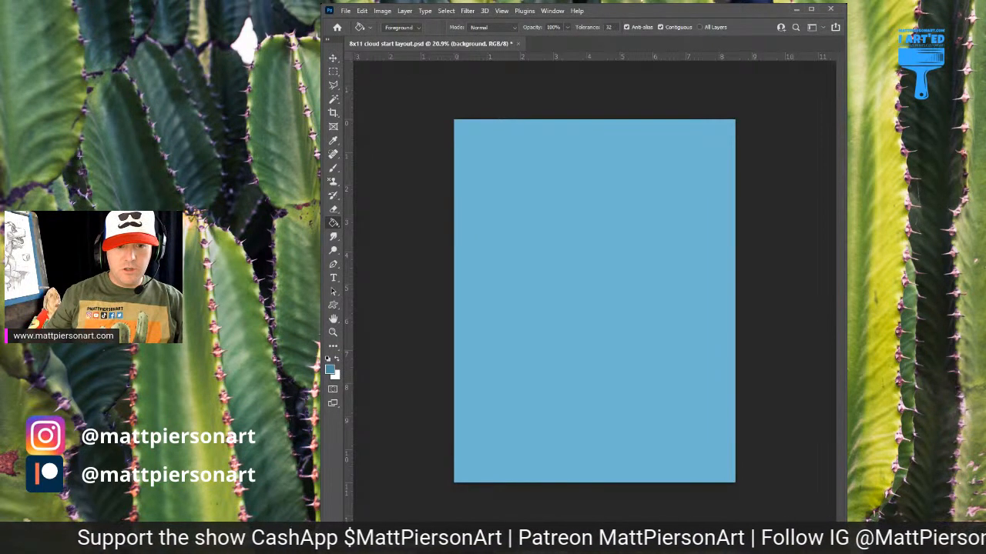
Step: Switch to the soft Brush and enlarge it to 1000 px
key("b")
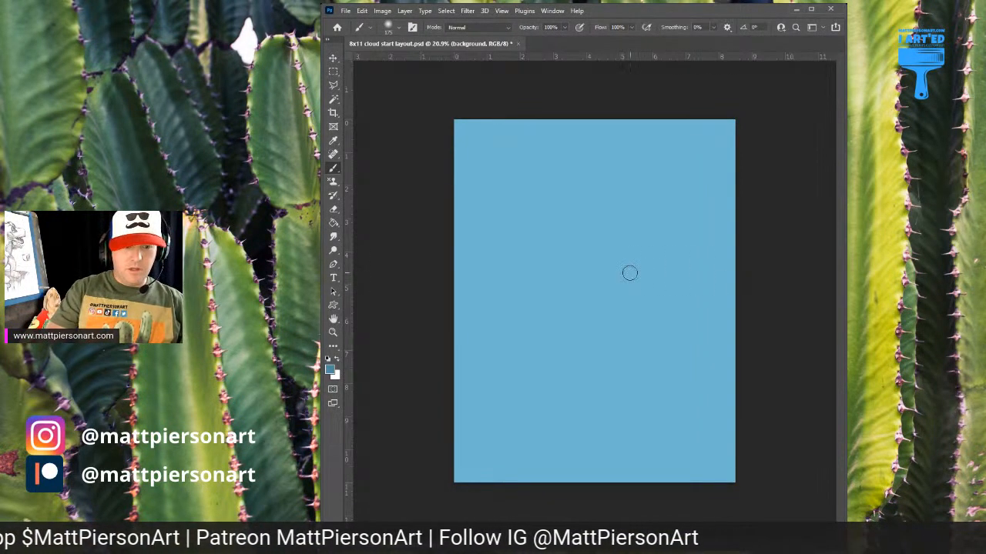
key("]")
key("]")
key("]")
key("]")
key("]")
key("]")
key("]")
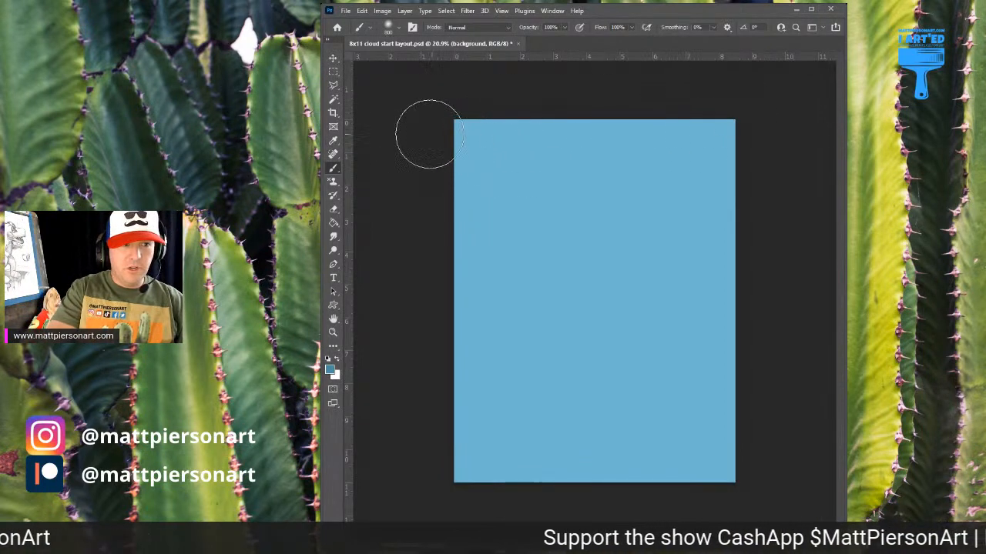
key("bracketleft")
key("bracketright")
key("bracketright")
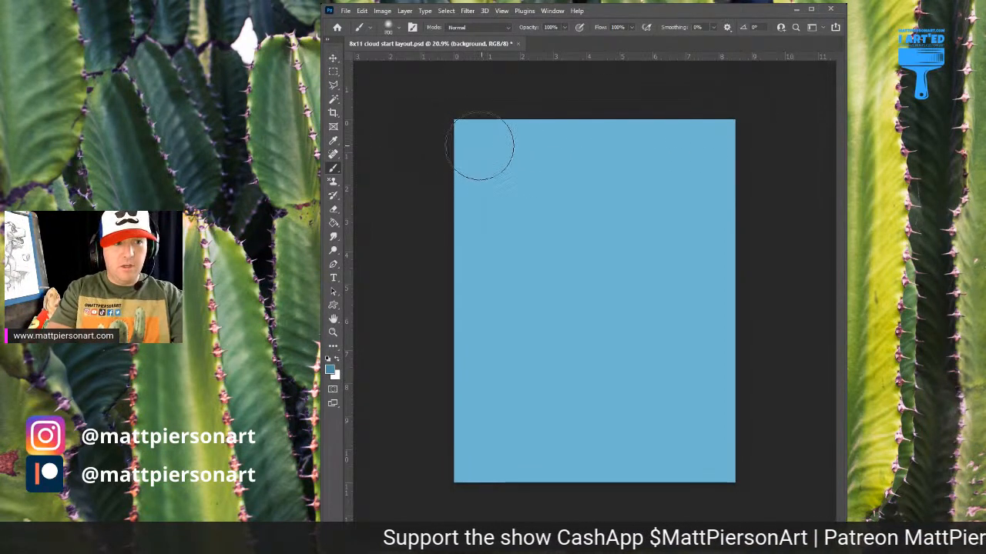
Step: Try brushing a darker blue band across the upper part of the canvas
left_click_drag(462, 127, 751, 123)
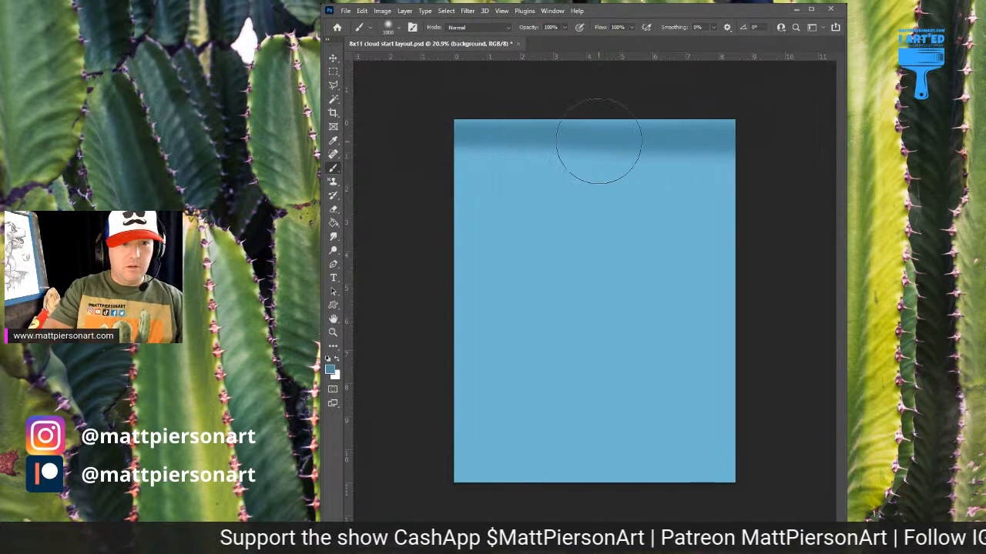
key("ctrl+z")
mouse_move(495, 152)
left_mouse_down()
mouse_move(441, 143)
mouse_move(719, 145)
mouse_move(409, 155)
left_mouse_up()
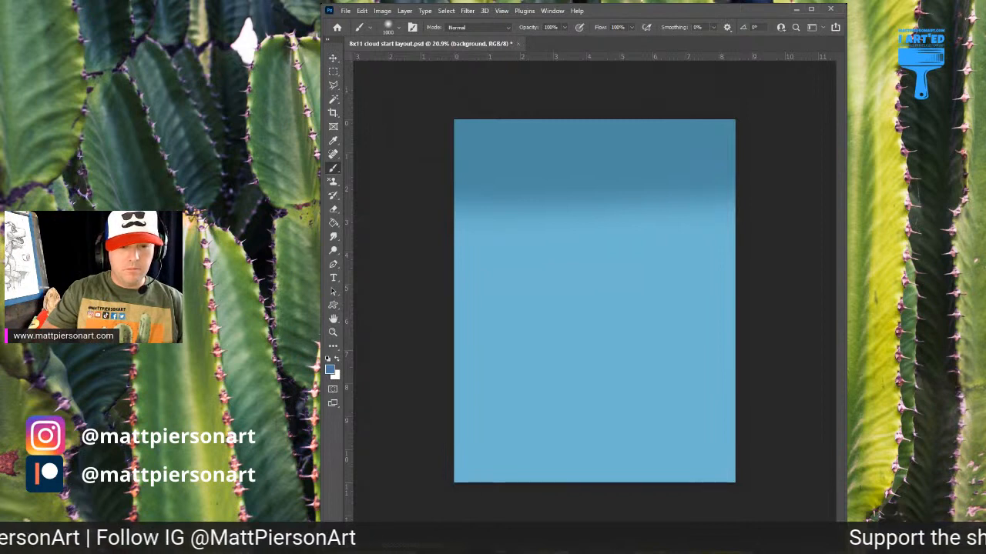
Step: Undo the dark brush strokes and return to an earlier plain blue fill
key("ctrl+z")
key("ctrl+z")
key("ctrl+z")
key("ctrl+z")
key("ctrl+z")
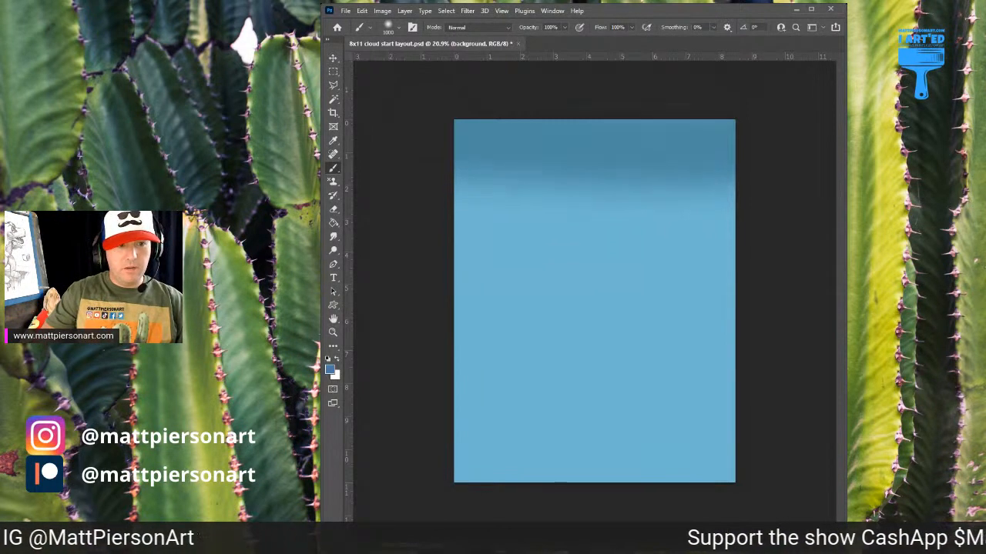
key("ctrl+z")
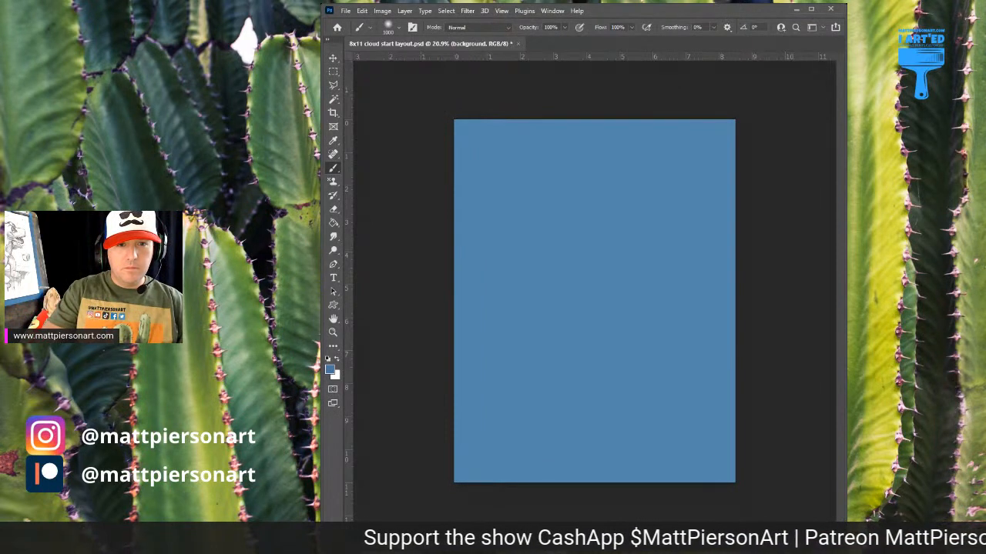
Step: Fill the background layer with a medium cornflower blue using the Paint Bucket
key("g")
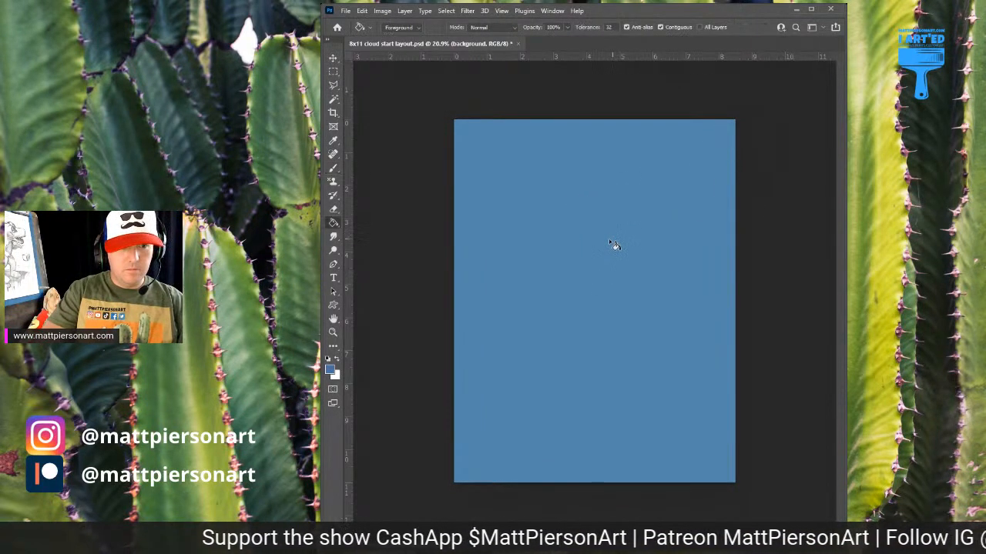
left_click(614, 245)
left_click(628, 184)
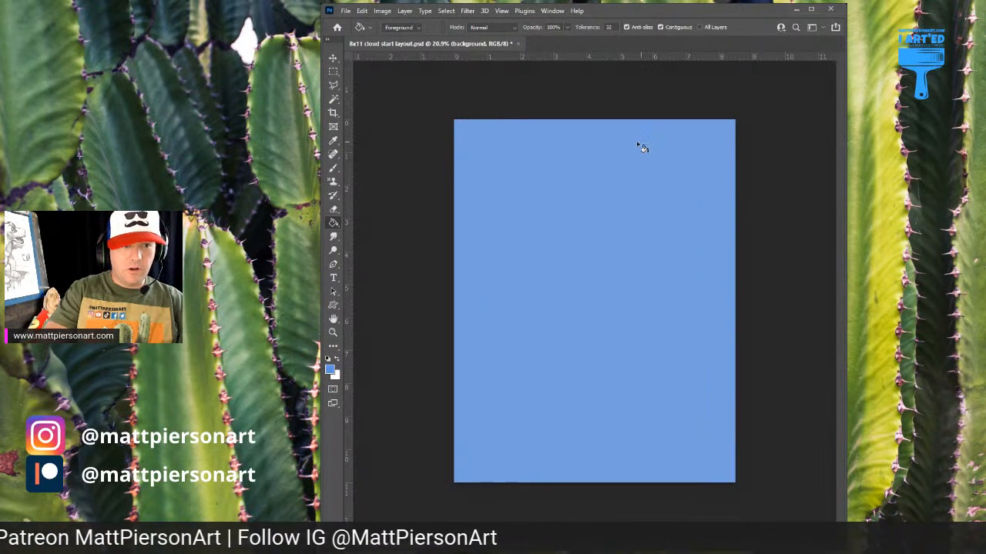
Step: Brush a darker blue over the upper part of the sky and a paler blue along the canvas's lower edge
key("b")
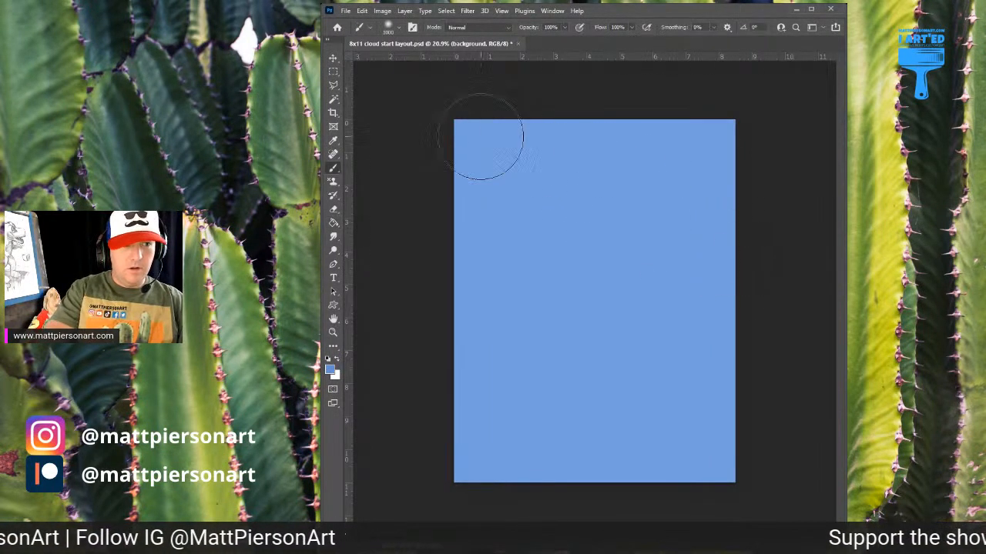
mouse_move(481, 138)
left_mouse_down()
mouse_move(704, 136)
mouse_move(382, 132)
mouse_move(735, 136)
mouse_move(451, 158)
mouse_move(645, 150)
mouse_move(557, 165)
mouse_move(596, 173)
mouse_move(563, 205)
mouse_move(716, 243)
mouse_move(392, 218)
mouse_move(738, 243)
left_mouse_up()
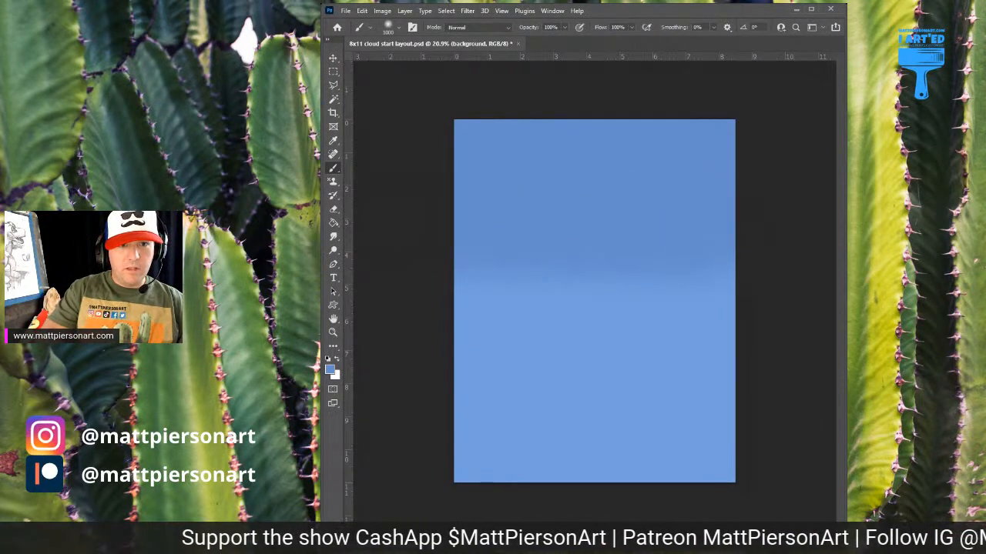
left_click_drag(447, 475, 738, 475)
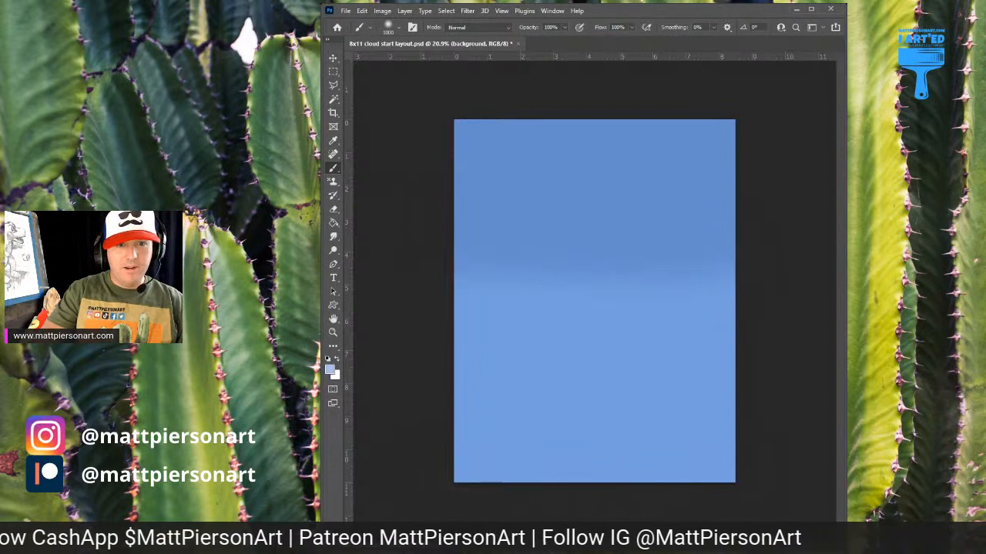
mouse_move(511, 467)
left_mouse_down()
mouse_move(719, 474)
mouse_move(556, 469)
left_mouse_up()
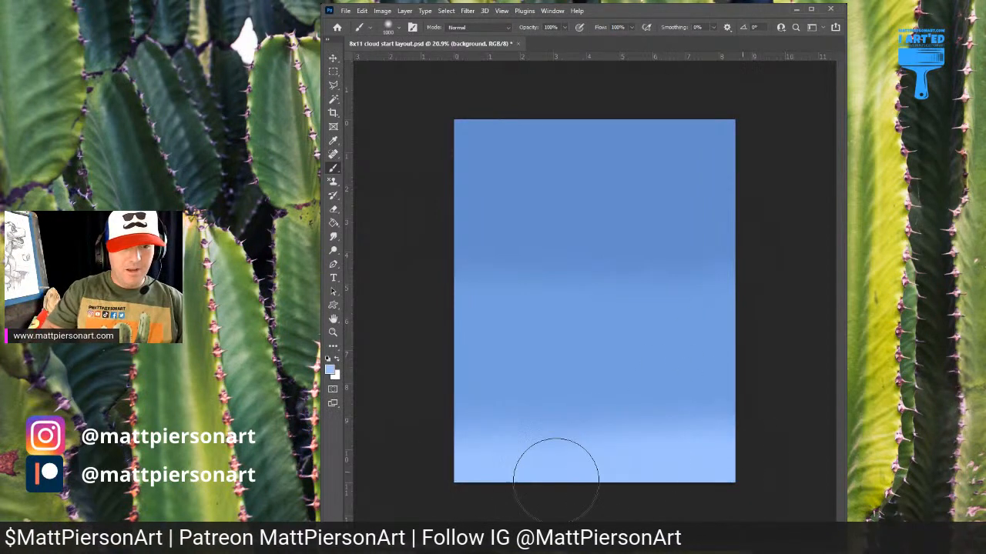
Step: Blend the pale lower band upward by repeatedly sampling the intermediate blues and painting them across the canvas
left_click(552, 435, "alt")
left_click_drag(445, 427, 745, 413)
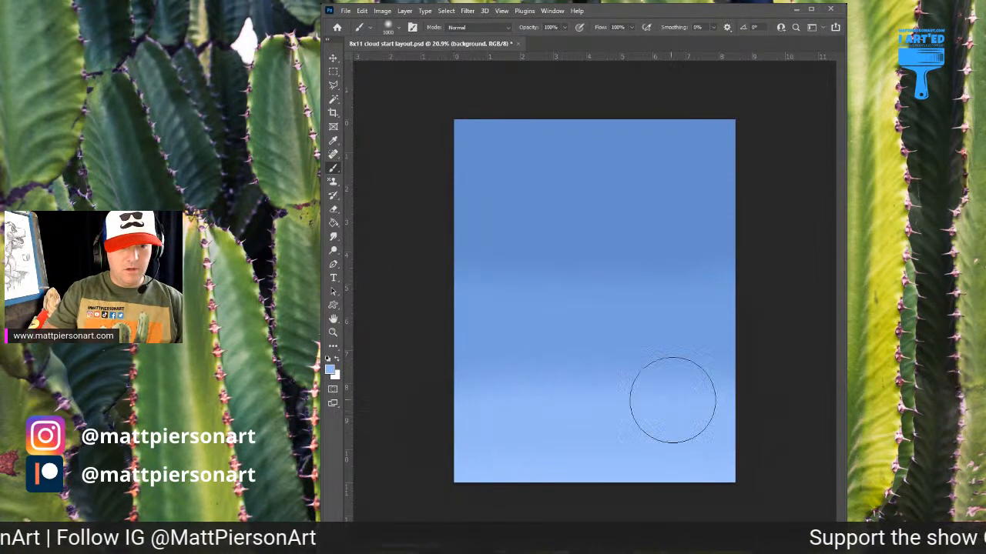
left_click(494, 390, "alt")
left_click_drag(496, 396, 728, 385)
left_click(704, 388, "alt")
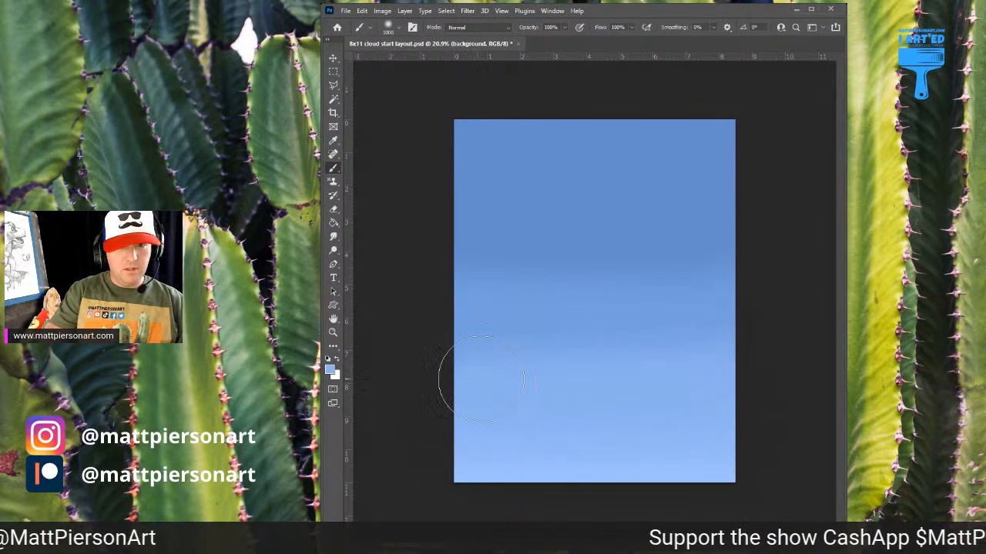
left_click(516, 365, "alt")
left_click_drag(509, 356, 716, 353)
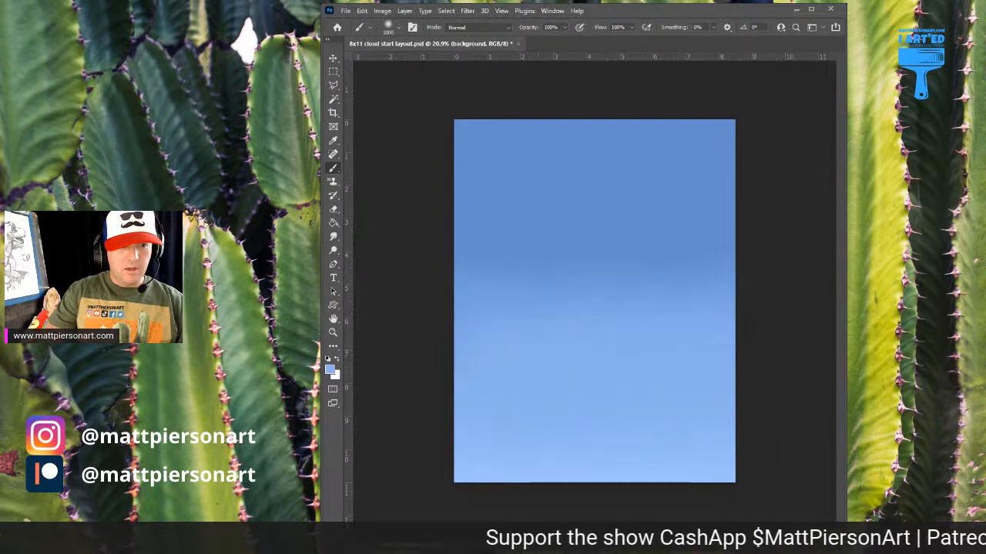
Step: Smooth the transition across the middle of the sky by sampling neighbouring blues and brushing them across the canvas
left_click(500, 325, "alt")
left_click_drag(469, 324, 738, 302)
left_click(639, 283, "alt")
mouse_move(696, 272)
left_mouse_down()
mouse_move(411, 305)
mouse_move(694, 282)
left_mouse_up()
key("ctrl+z")
left_click(511, 294, "alt")
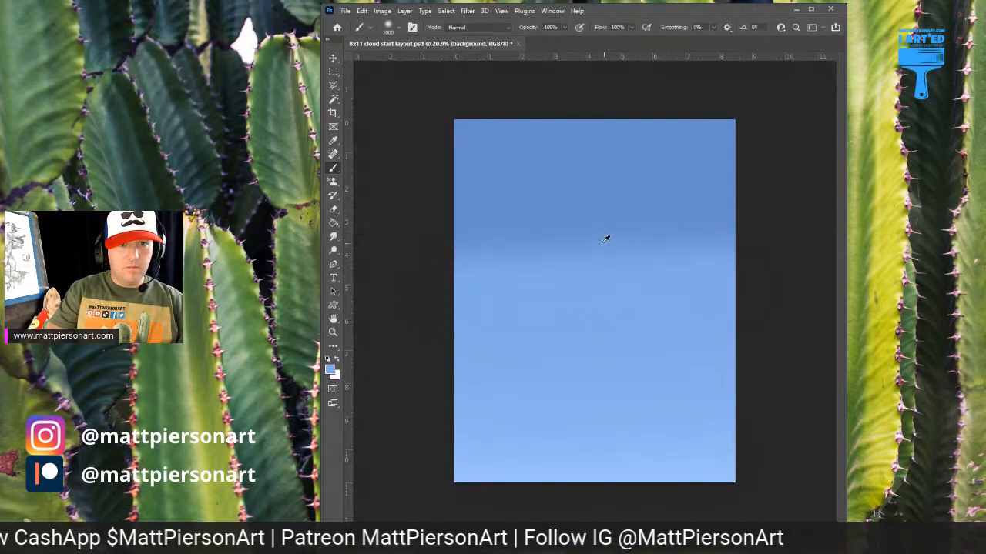
left_click(605, 239, "alt")
left_click_drag(453, 262, 729, 252)
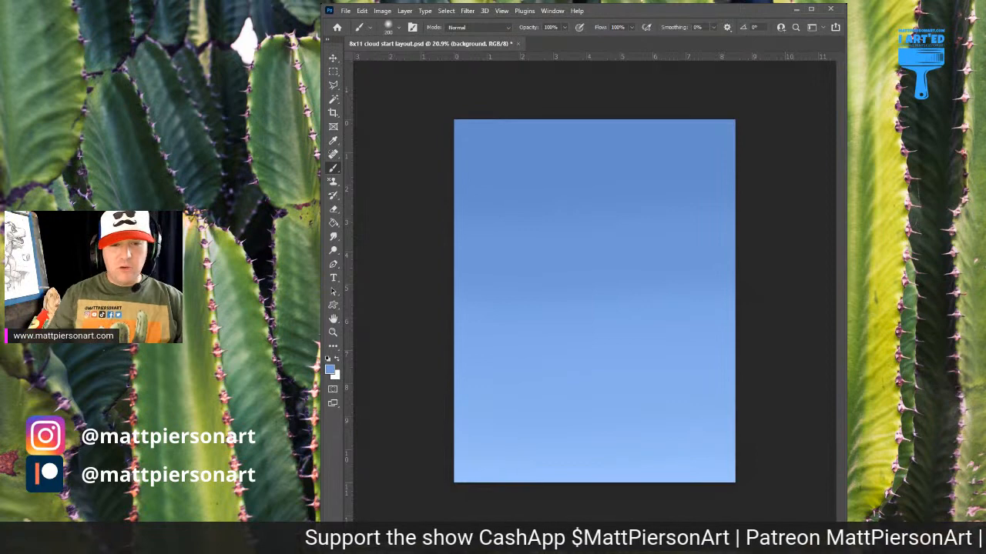
Step: Enlarge the soft brush back to 1000 px
key("bracketright")
key("bracketright")
key("bracketright")
key("bracketright")
key("bracketright")
key("bracketright")
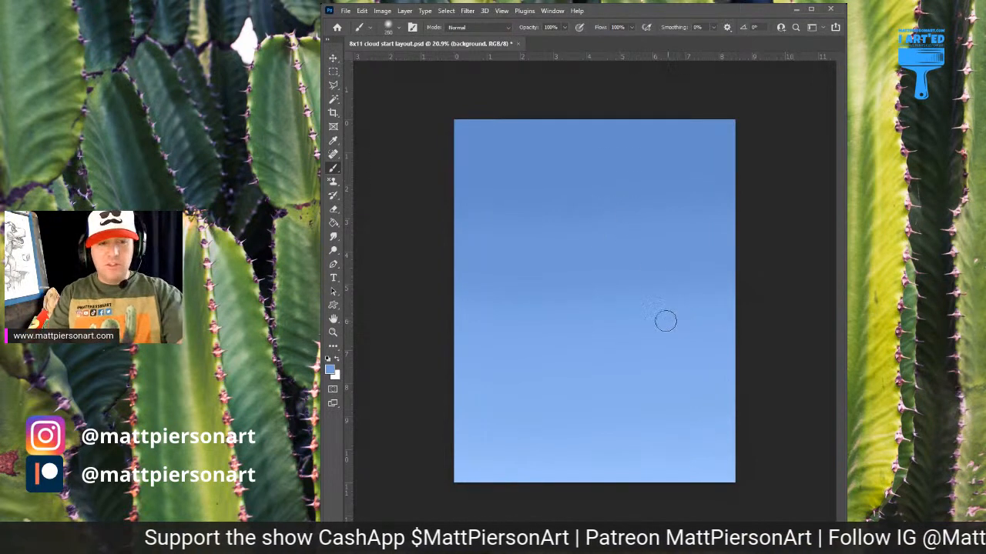
key("bracketright")
key("bracketright")
key("bracketright")
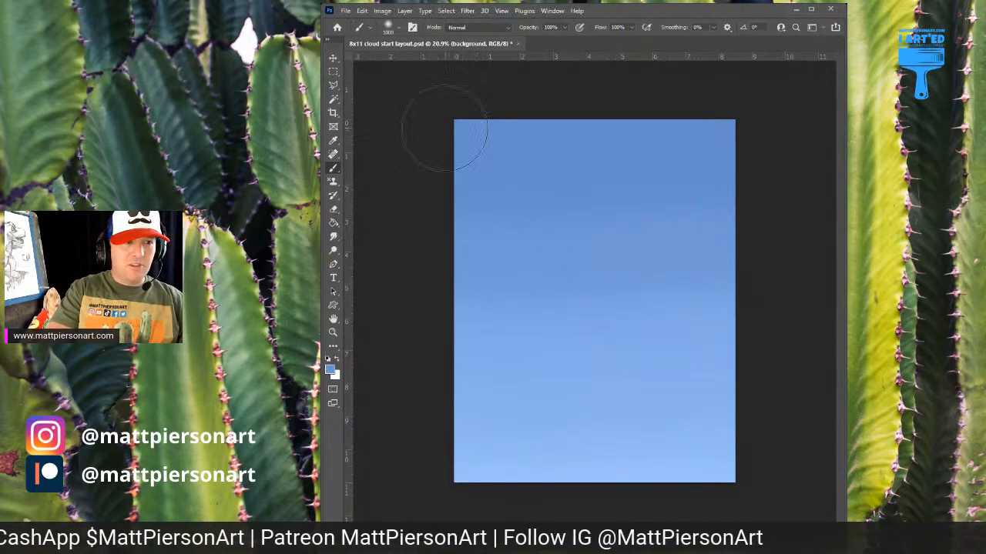
Step: Try a stroke in the default black across the top of the sky and undo it
key("d")
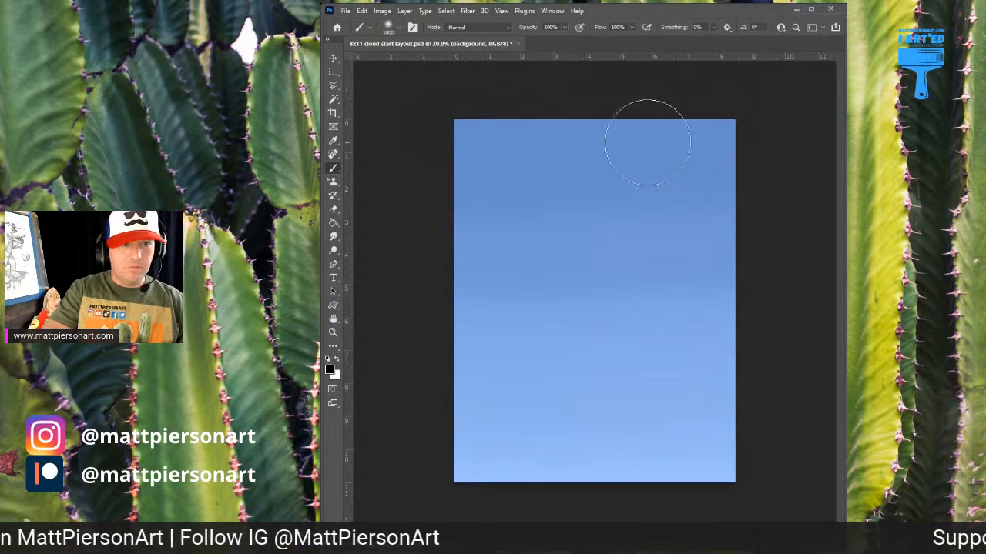
left_click_drag(503, 128, 613, 150)
key("ctrl+z")
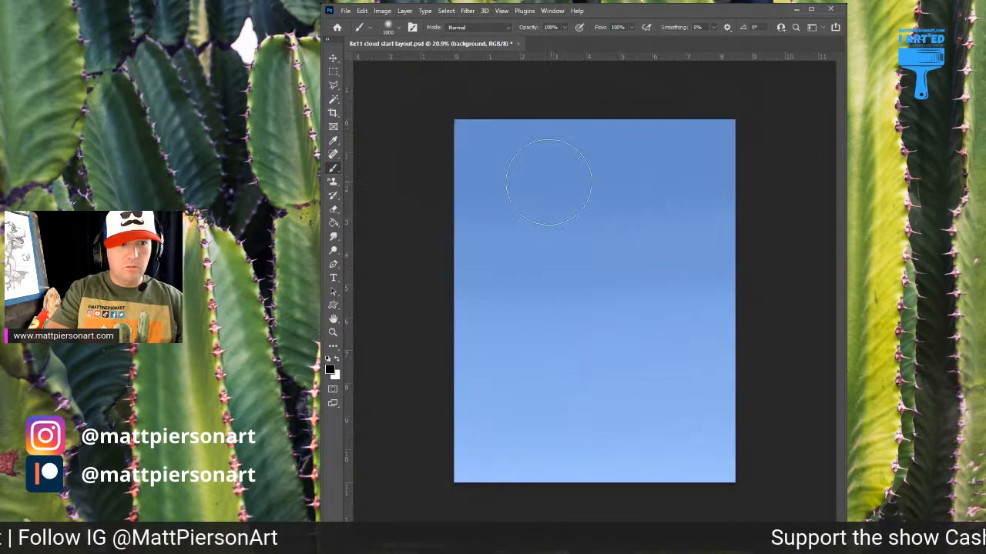
Step: Brush a sampled sky blue across the lower edge of the gradient, and make the cloud 1 layer active
left_click(543, 142, "alt")
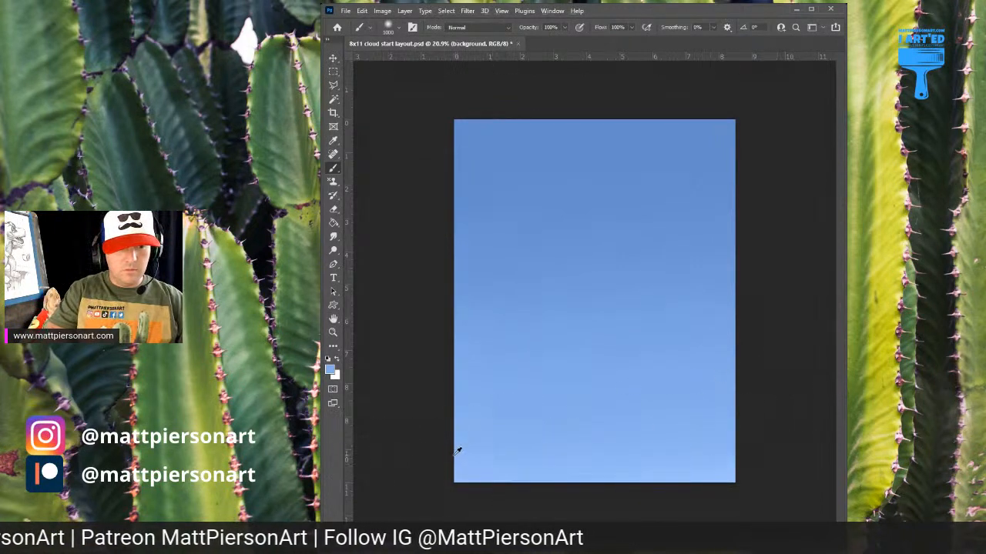
left_click_drag(460, 457, 730, 455)
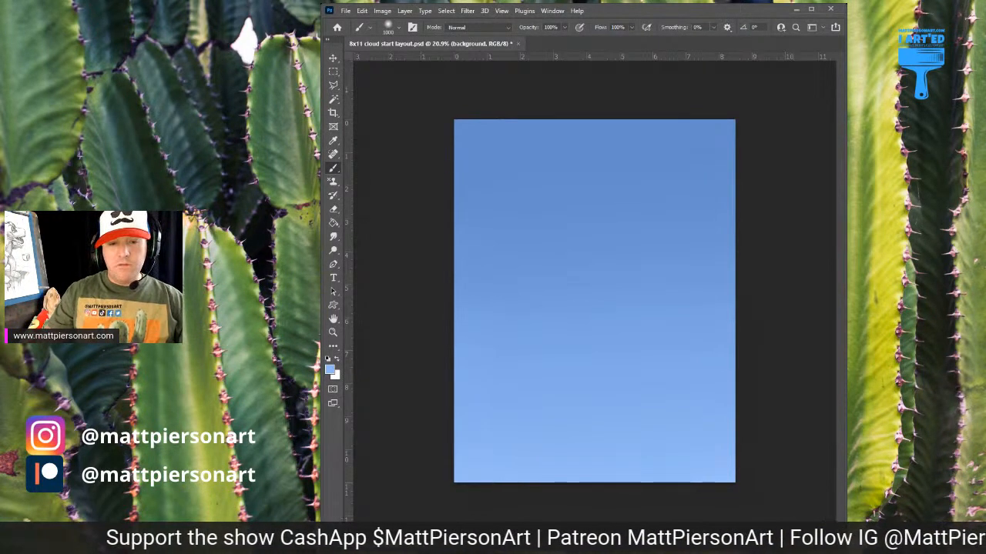
key("alt+bracketright")
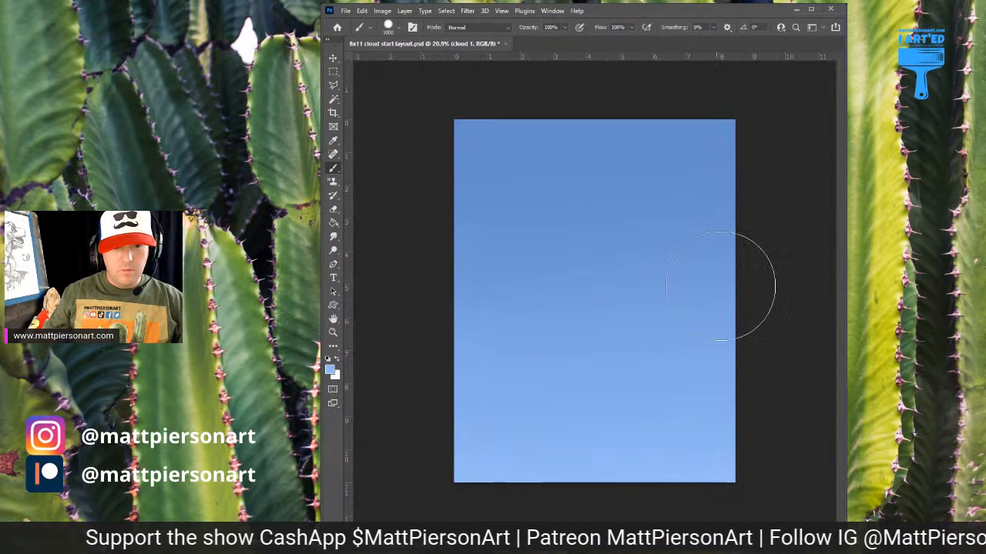
Step: Try large pale blue cloud strokes with the 1000 px brush across the middle of the sky on cloud 1
left_click_drag(735, 286, 574, 304)
key("ctrl+z")
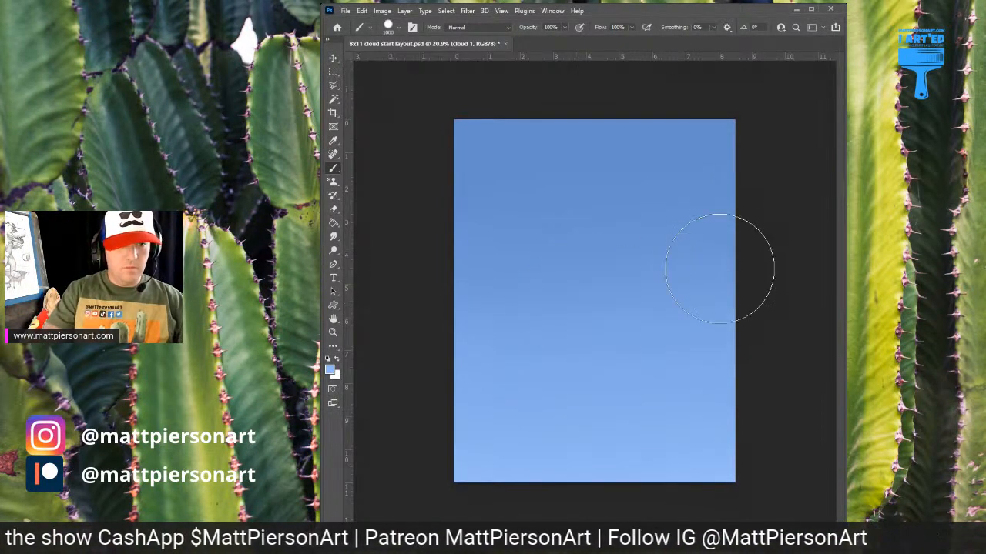
mouse_move(726, 265)
left_mouse_down()
mouse_move(581, 307)
mouse_move(570, 355)
mouse_move(594, 344)
mouse_move(582, 283)
left_mouse_up()
key("ctrl+z")
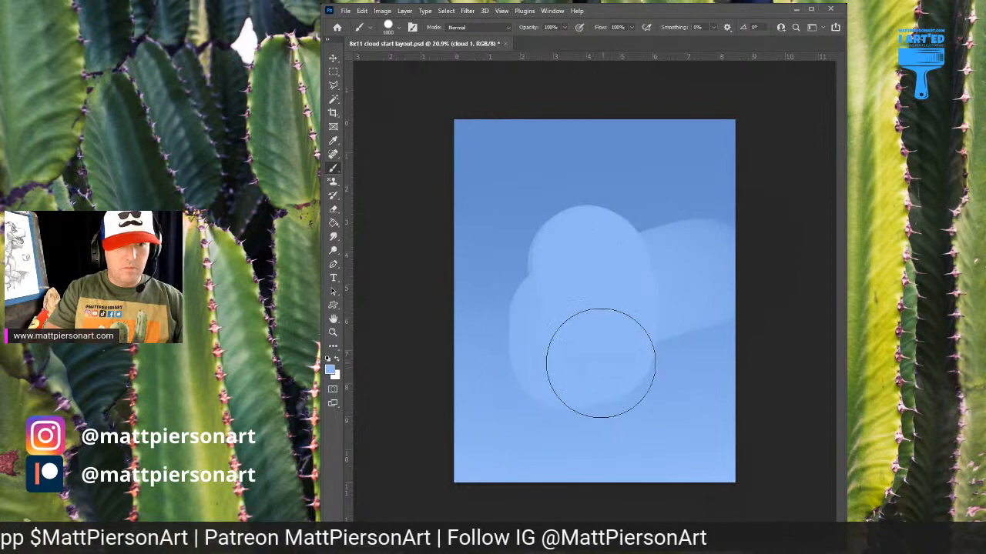
key("ctrl+z")
Step: Reduce the brush size, and try smaller rounded cloud strokes in the middle of the sky, undoing them
left_click_drag(627, 313, 594, 324)
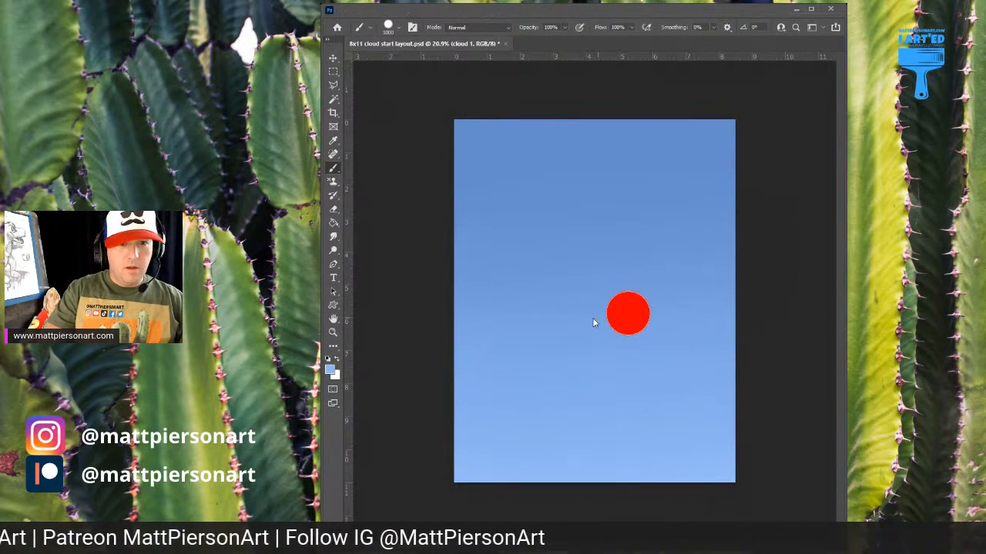
mouse_move(594, 280)
left_mouse_down()
mouse_move(566, 292)
mouse_move(577, 331)
left_mouse_up()
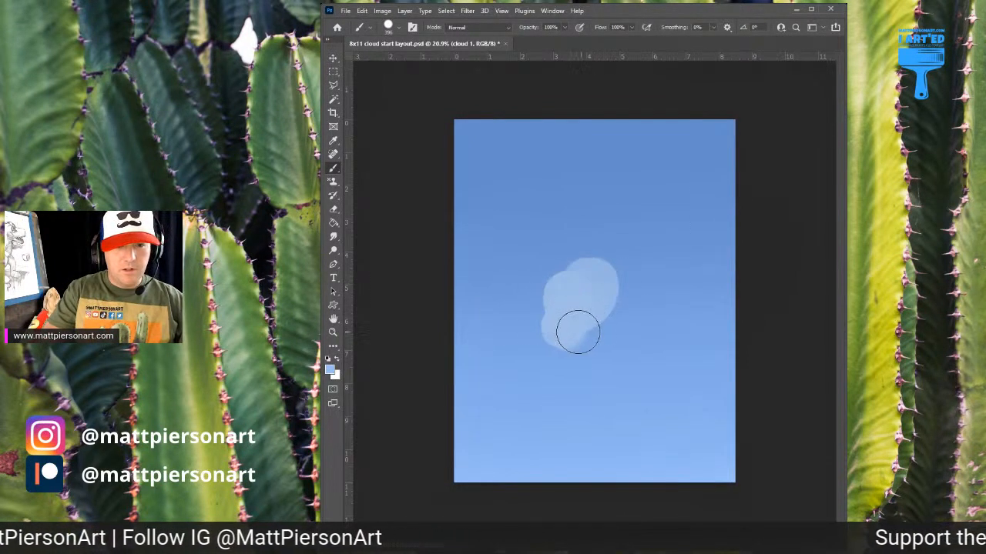
key("ctrl+z")
mouse_move(618, 267)
left_mouse_down()
mouse_move(611, 328)
mouse_move(623, 301)
left_mouse_up()
key("ctrl+z")
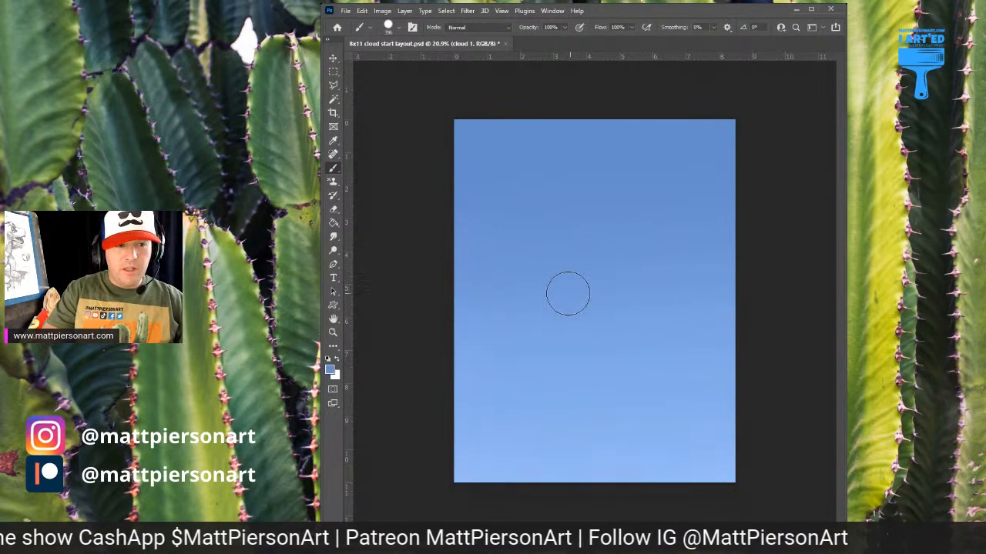
Step: Try a rounded darker blue cloud shape in the middle of the sky and undo it
mouse_move(584, 285)
left_mouse_down()
mouse_move(552, 295)
mouse_move(559, 270)
mouse_move(589, 269)
mouse_move(580, 279)
mouse_move(591, 281)
mouse_move(551, 292)
mouse_move(574, 259)
mouse_move(603, 269)
mouse_move(606, 295)
mouse_move(556, 295)
left_mouse_up()
key("ctrl+z")
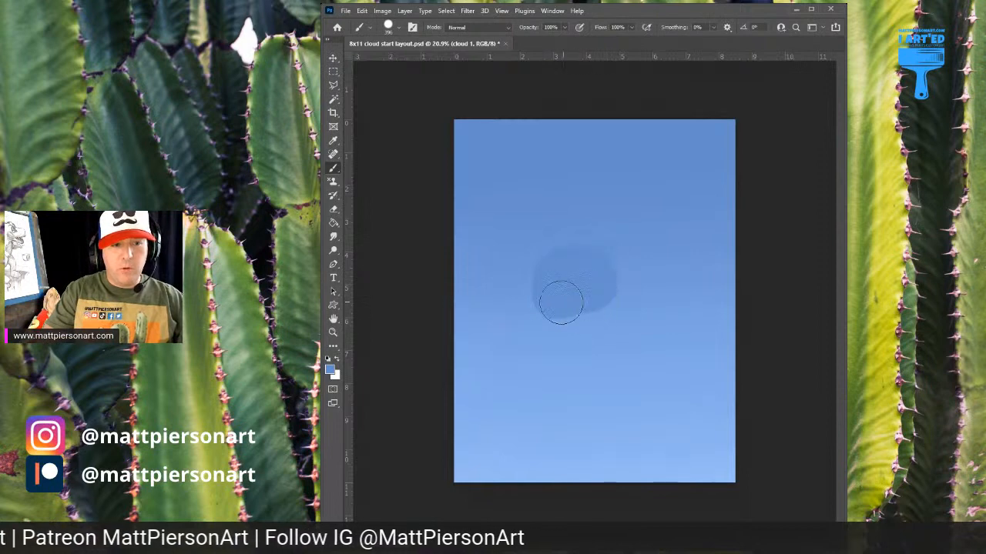
key("ctrl+z")
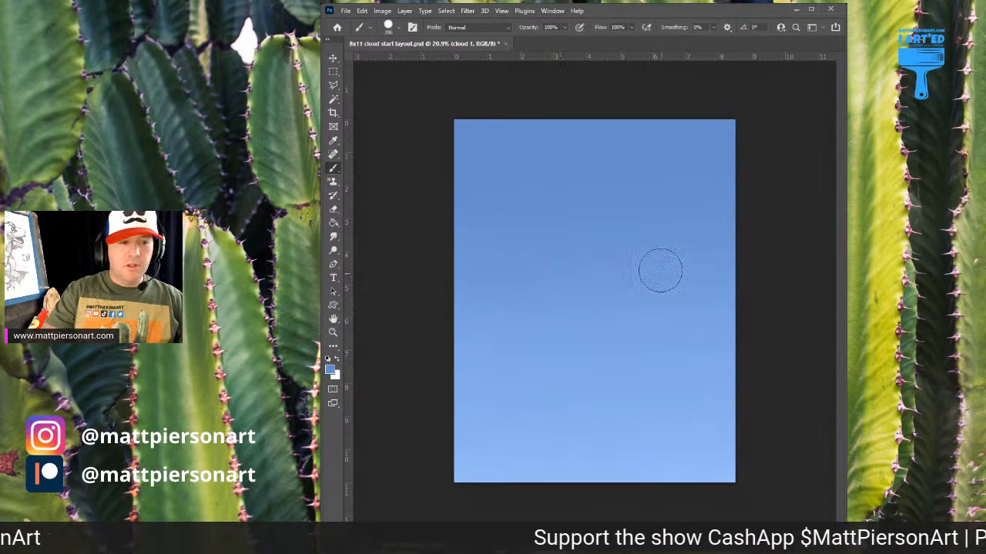
Step: Block in a large darker blue cloud in the middle of the sky and partial clouds at both page edges on cloud 1
mouse_move(577, 306)
left_mouse_down()
mouse_move(549, 323)
mouse_move(575, 308)
mouse_move(574, 298)
mouse_move(583, 302)
mouse_move(592, 280)
mouse_move(611, 302)
mouse_move(611, 322)
mouse_move(637, 316)
mouse_move(660, 325)
mouse_move(569, 345)
mouse_move(518, 348)
mouse_move(527, 330)
mouse_move(508, 337)
left_mouse_up()
mouse_move(445, 283)
left_mouse_down()
mouse_move(445, 269)
mouse_move(459, 286)
left_mouse_up()
mouse_move(625, 331)
left_mouse_down()
mouse_move(670, 337)
mouse_move(669, 353)
left_mouse_up()
mouse_move(721, 393)
left_mouse_down()
mouse_move(687, 409)
mouse_move(735, 391)
mouse_move(732, 408)
left_mouse_up()
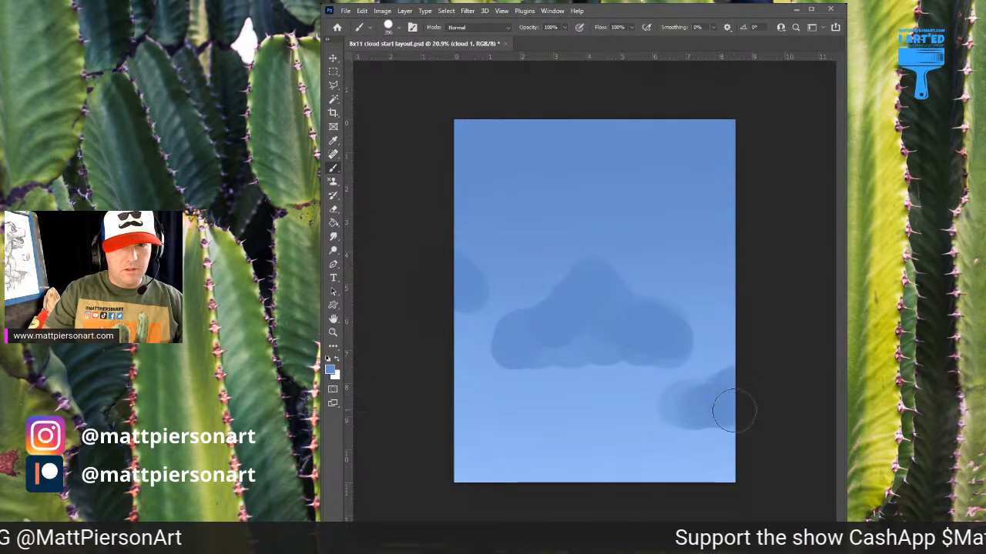
mouse_move(556, 306)
left_mouse_down()
mouse_move(617, 291)
mouse_move(543, 307)
mouse_move(581, 347)
mouse_move(642, 350)
mouse_move(525, 341)
mouse_move(561, 330)
mouse_move(583, 293)
mouse_move(600, 293)
mouse_move(611, 277)
mouse_move(671, 324)
mouse_move(678, 341)
mouse_move(646, 320)
mouse_move(585, 232)
mouse_move(632, 281)
mouse_move(655, 368)
left_mouse_up()
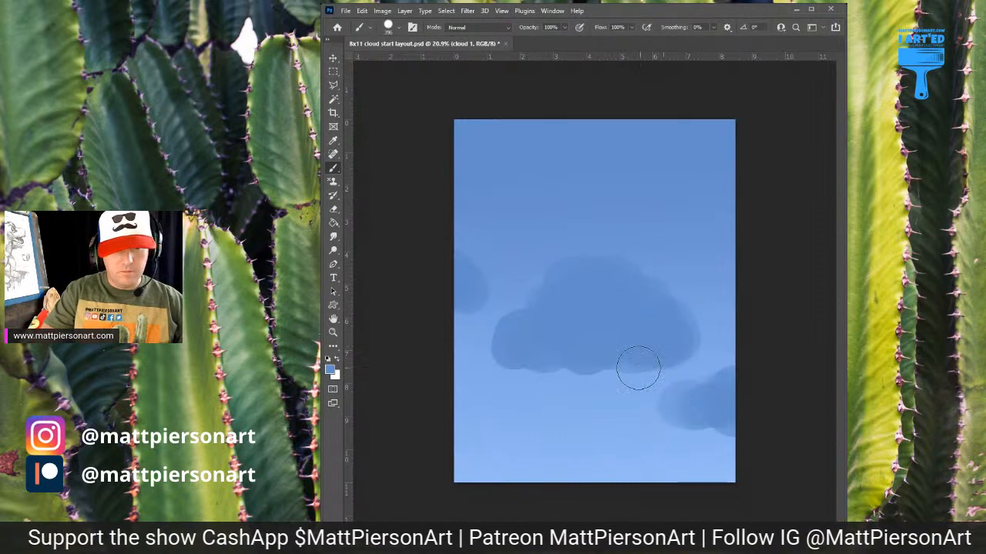
Step: Paint three small darker blue clouds across the lower sky on the cloud 2 layer, reducing the brush size for the smaller ones
mouse_move(498, 420)
left_mouse_down()
mouse_move(461, 421)
mouse_move(476, 418)
left_mouse_up()
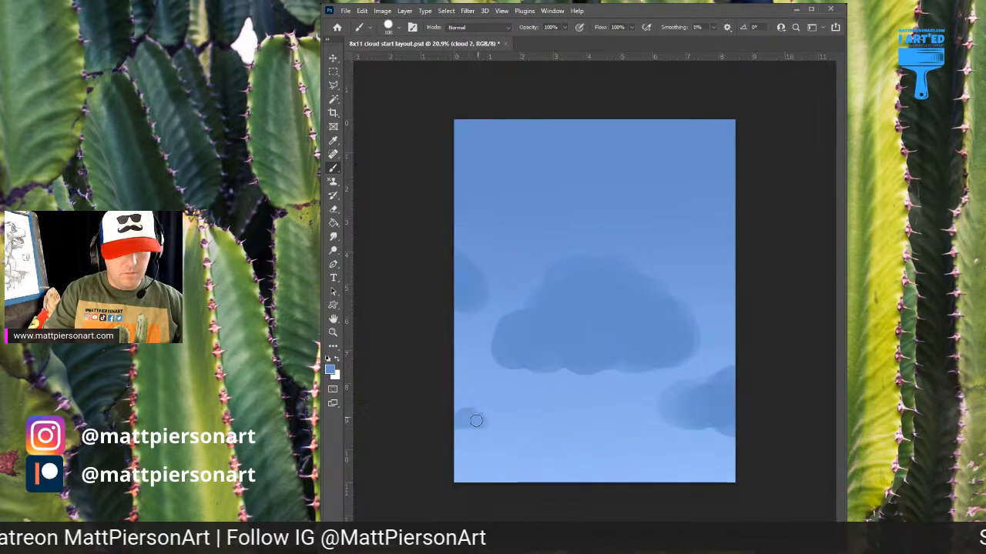
left_click_drag(575, 434, 563, 434)
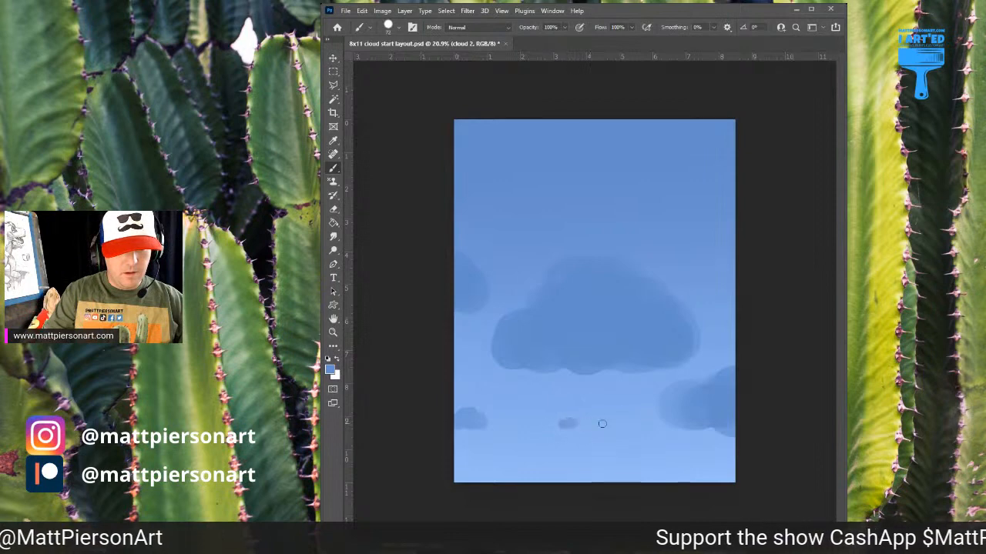
left_click_drag(620, 424, 613, 424)
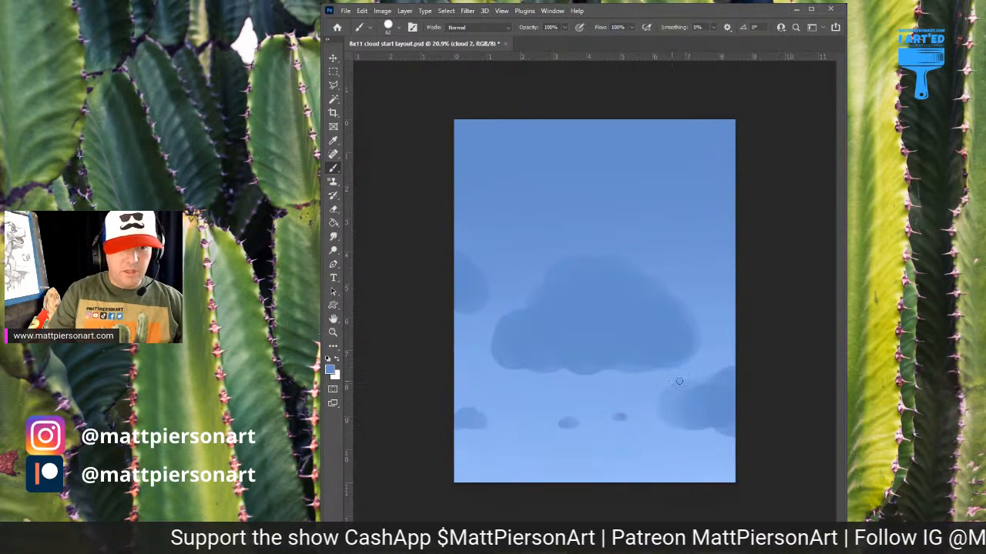
Step: Add a new layer above cloud 1 and paint lighter blue highlights along the upper edges and inside of the large and side clouds
left_click_drag(585, 344, 586, 343)
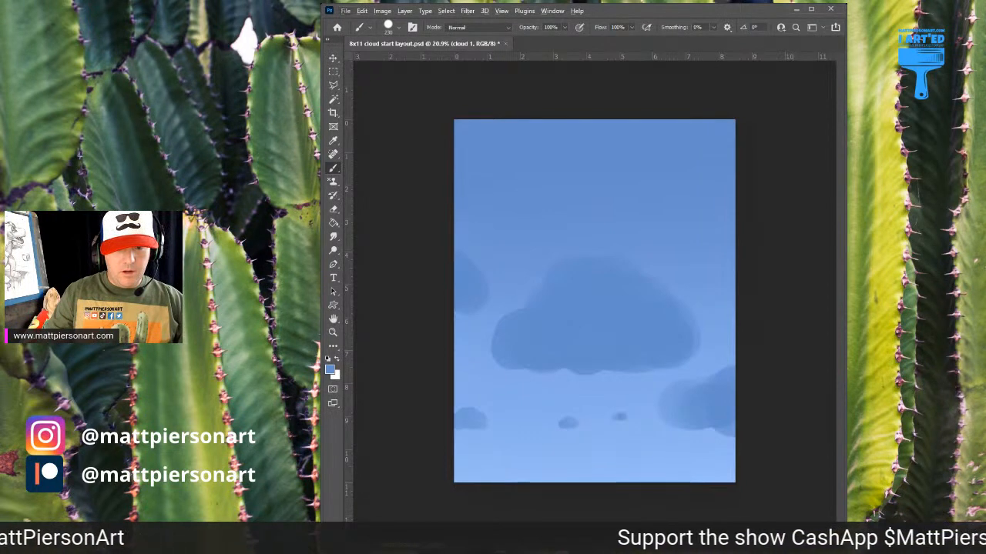
key("ctrl+alt+shift+n")
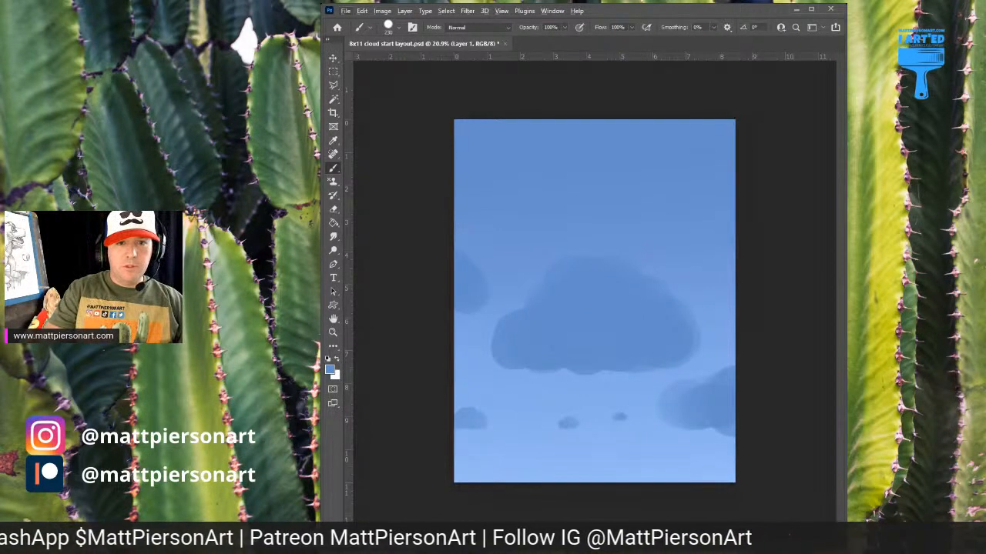
mouse_move(530, 296)
left_mouse_down()
mouse_move(575, 276)
mouse_move(548, 316)
mouse_move(558, 310)
mouse_move(539, 300)
mouse_move(519, 319)
left_mouse_up()
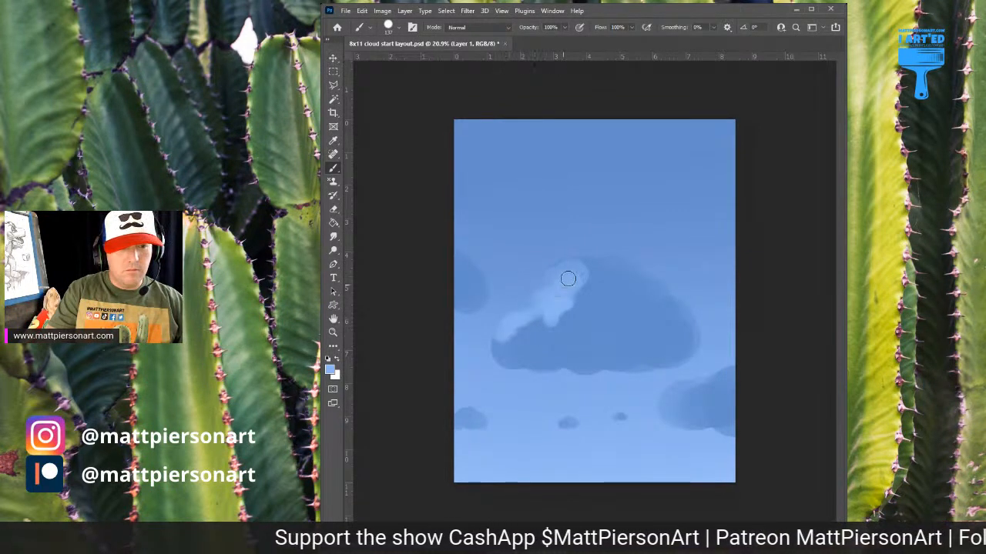
mouse_move(568, 278)
left_mouse_down()
mouse_move(613, 272)
mouse_move(599, 271)
left_mouse_up()
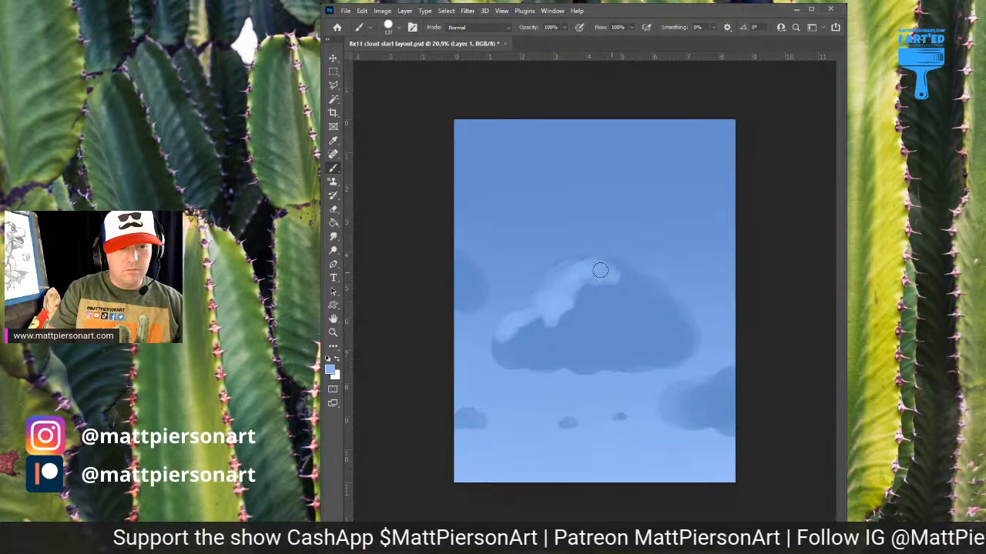
mouse_move(603, 315)
left_mouse_down()
mouse_move(613, 311)
mouse_move(594, 319)
left_mouse_up()
left_click_drag(535, 343, 543, 337)
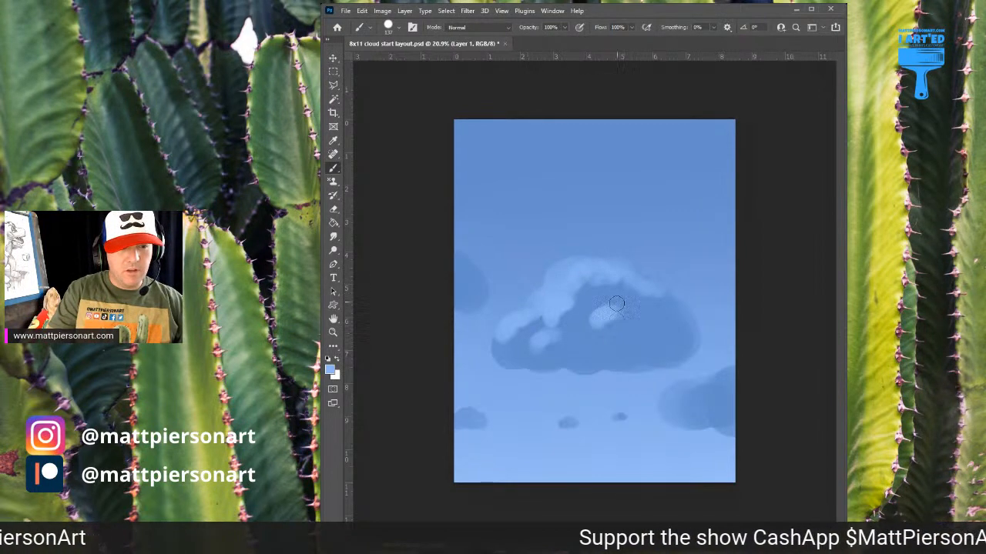
mouse_move(696, 383)
left_mouse_down()
mouse_move(671, 394)
mouse_move(720, 378)
mouse_move(700, 396)
left_mouse_up()
left_click(618, 417)
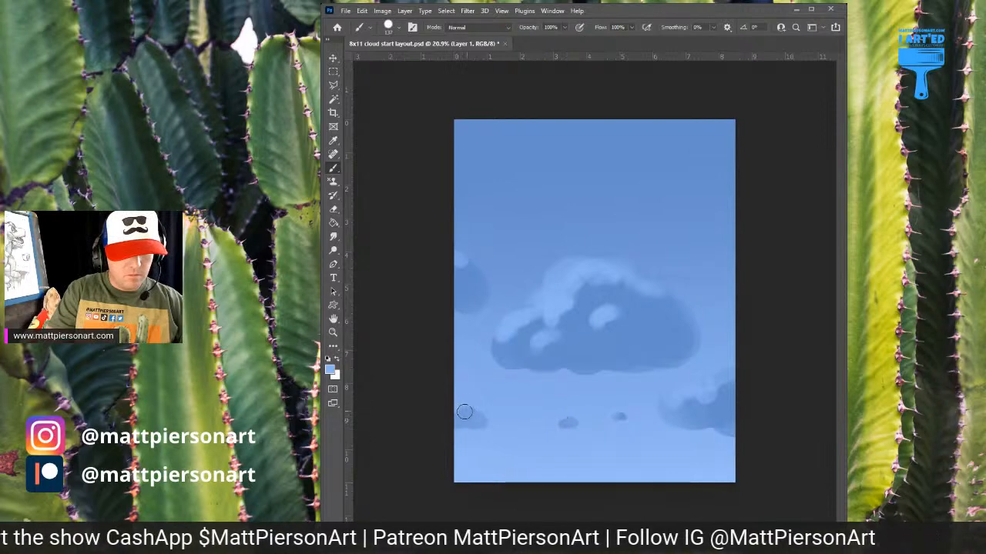
Step: Extend the light blue highlights on the large cloud's crest and left side, and add puffs across its right half
mouse_move(652, 292)
left_mouse_down()
mouse_move(616, 279)
mouse_move(628, 285)
left_mouse_up()
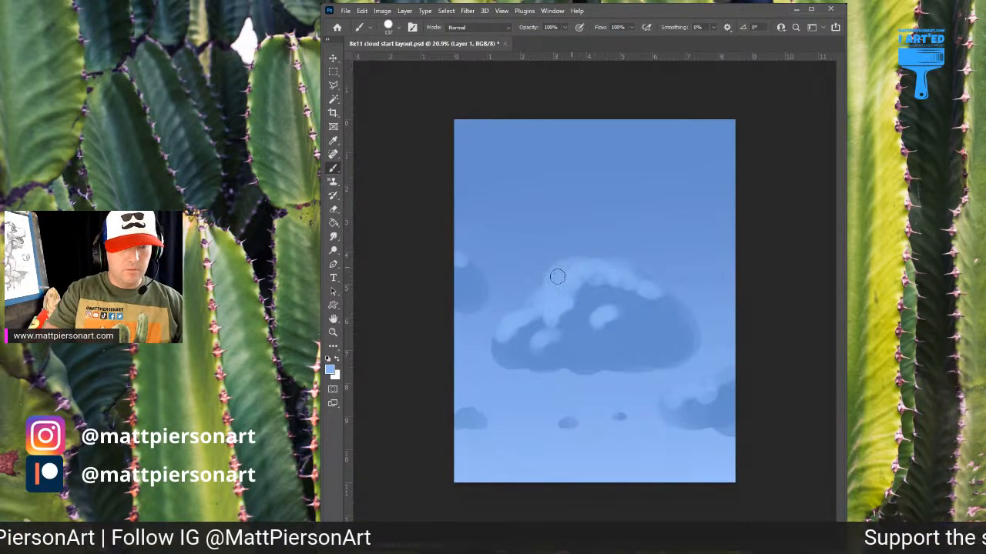
left_click_drag(607, 314, 617, 314)
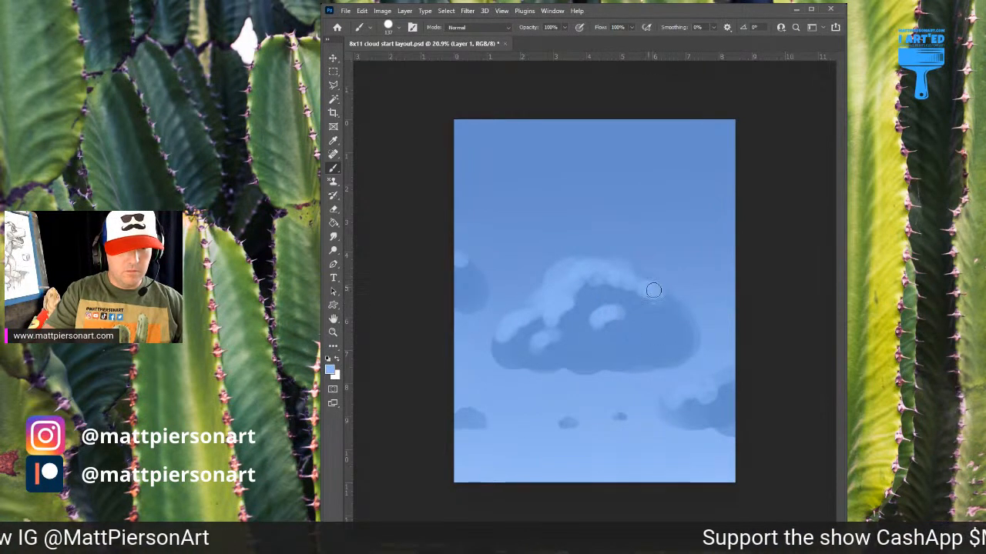
left_click(669, 330)
left_click(629, 343)
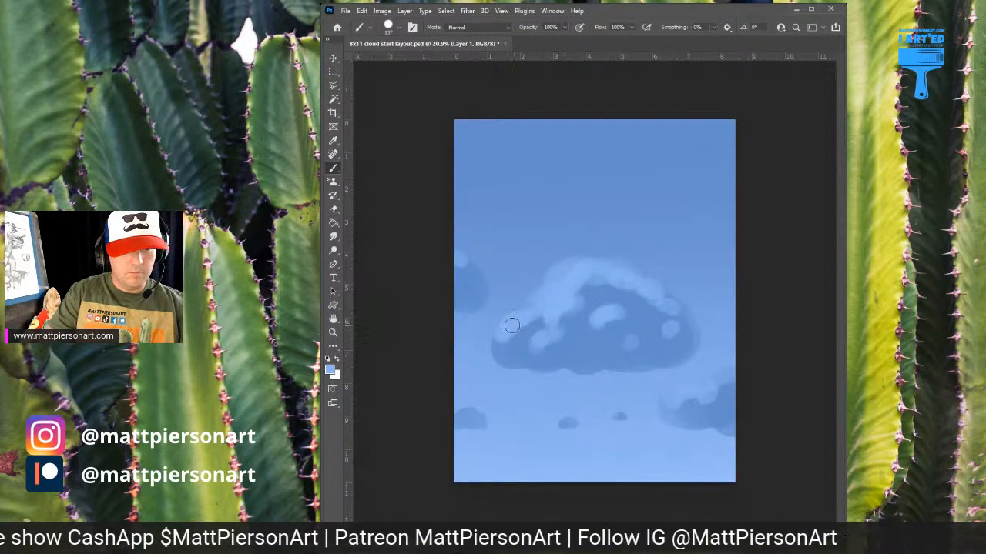
mouse_move(512, 326)
left_mouse_down()
mouse_move(501, 331)
mouse_move(585, 310)
left_mouse_up()
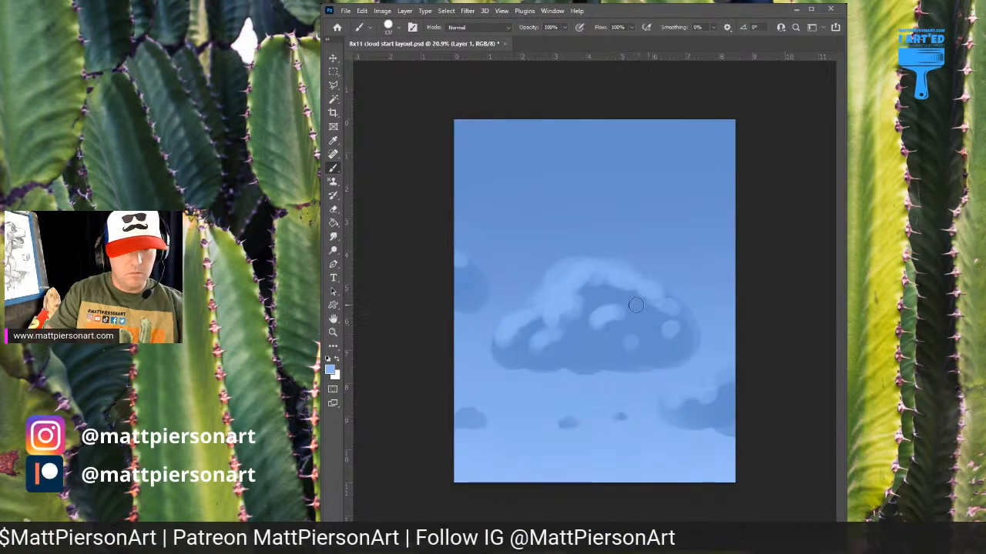
Step: Add another layer and paint paler blue highlights over the large cloud's crest and puffs and the tops of the side clouds
key("ctrl+alt+shift+n")
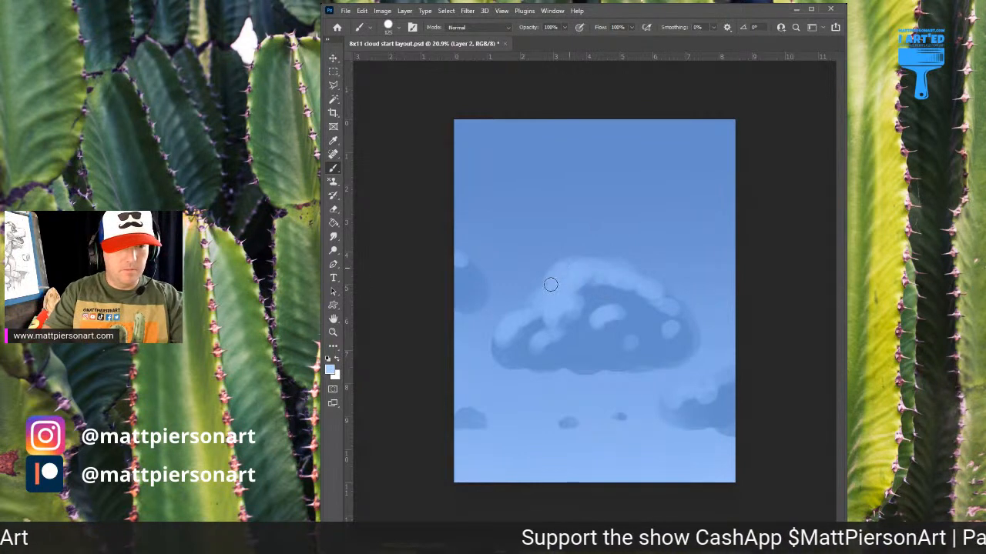
mouse_move(565, 269)
left_mouse_down()
mouse_move(550, 275)
mouse_move(557, 285)
mouse_move(587, 267)
left_mouse_up()
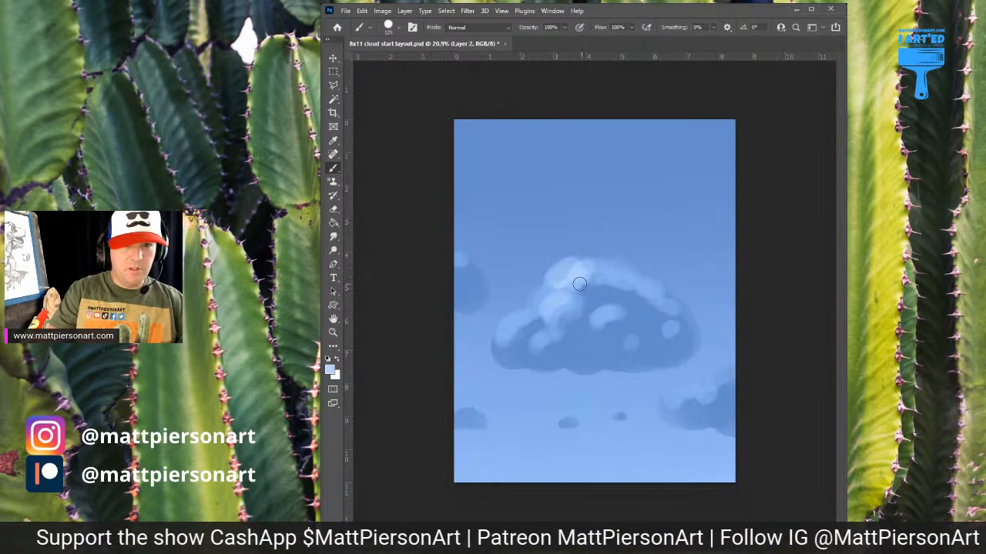
mouse_move(549, 298)
left_mouse_down()
mouse_move(513, 322)
mouse_move(562, 308)
mouse_move(580, 278)
mouse_move(621, 268)
left_mouse_up()
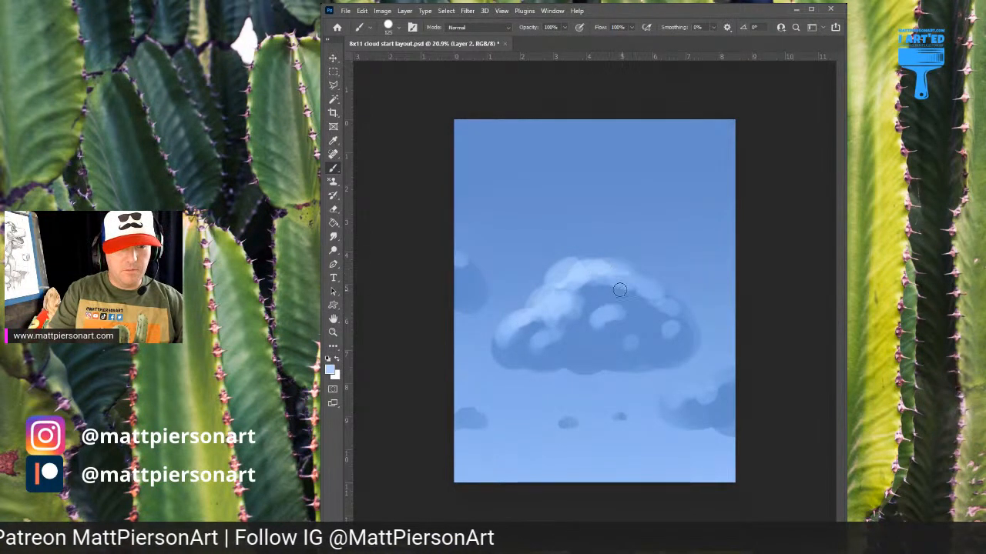
left_click(606, 312)
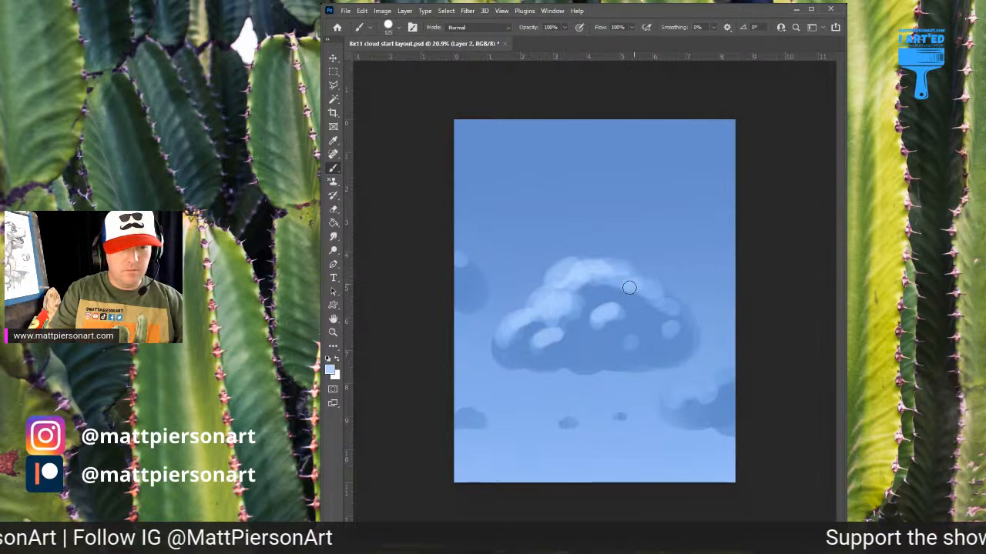
left_click(460, 266)
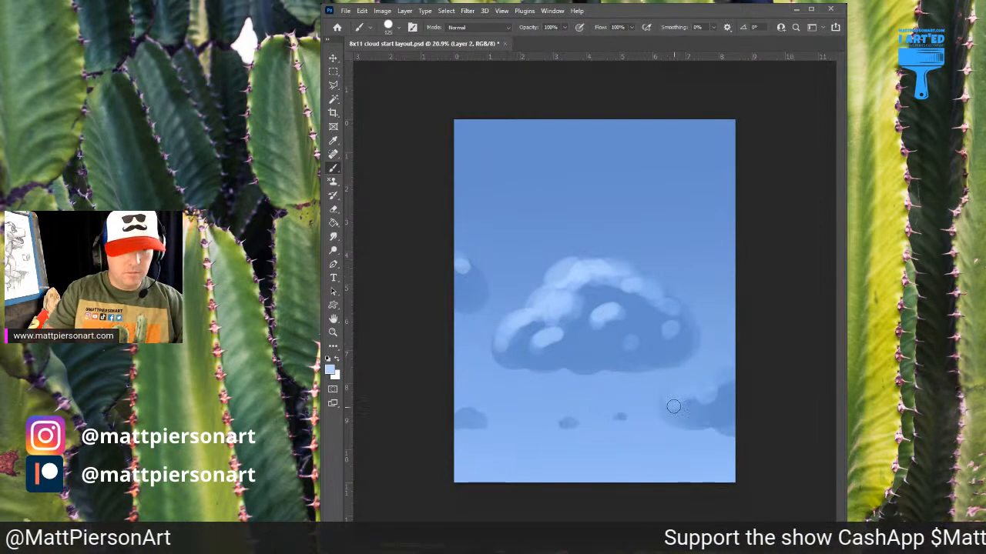
mouse_move(671, 407)
left_mouse_down()
mouse_move(677, 392)
mouse_move(724, 380)
mouse_move(718, 395)
left_mouse_up()
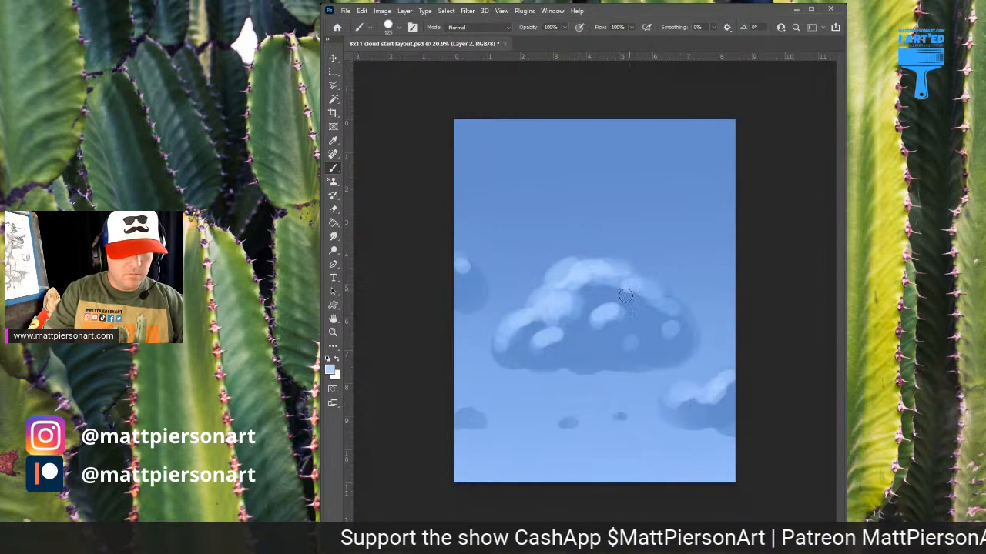
mouse_move(643, 332)
left_mouse_down()
mouse_move(660, 317)
mouse_move(647, 321)
left_mouse_up()
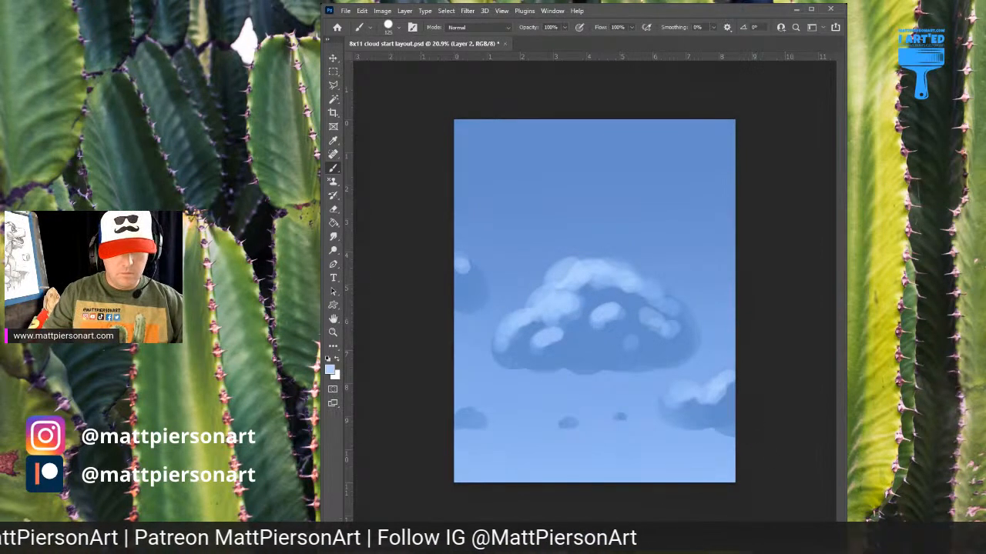
Step: Merge the highlight layers into cloud 1, and blend the crest's highlights into the shadow on its right side with sampled cloud colours
key("ctrl+e")
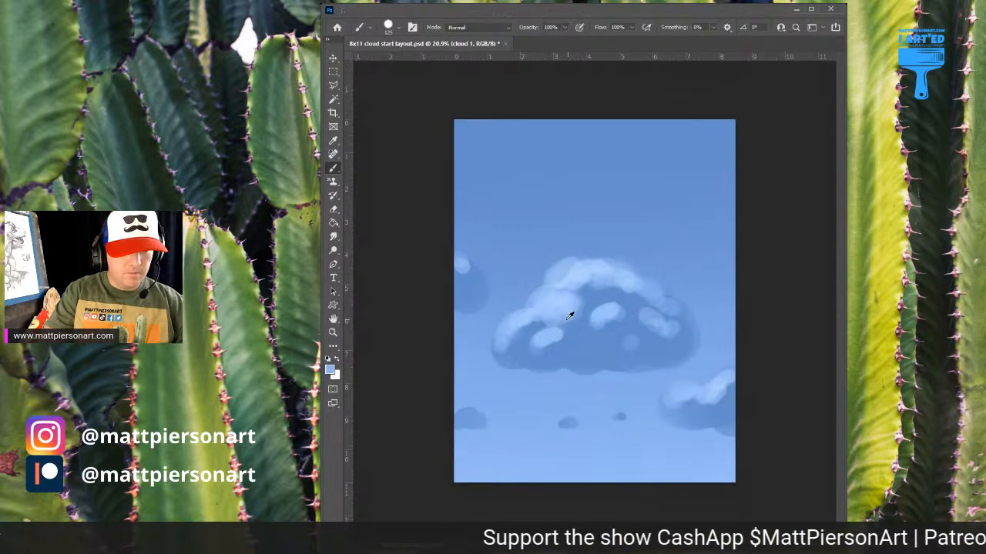
left_click(571, 289, "alt")
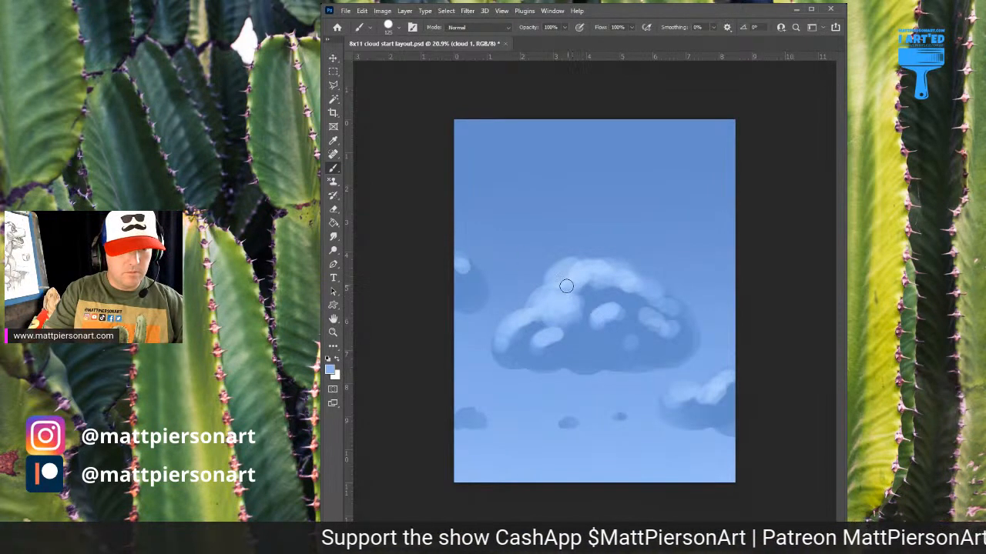
left_click(609, 284, "alt")
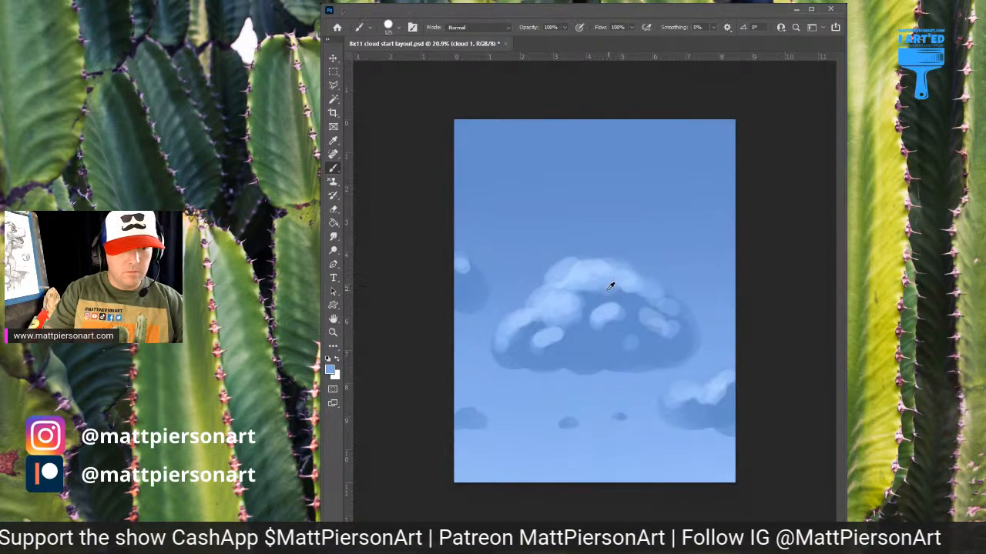
mouse_move(619, 288)
left_mouse_down()
mouse_move(590, 302)
mouse_move(627, 301)
left_mouse_up()
left_click(614, 287, "alt")
left_click(601, 296, "alt")
left_click(597, 291, "alt")
left_click(623, 289, "alt")
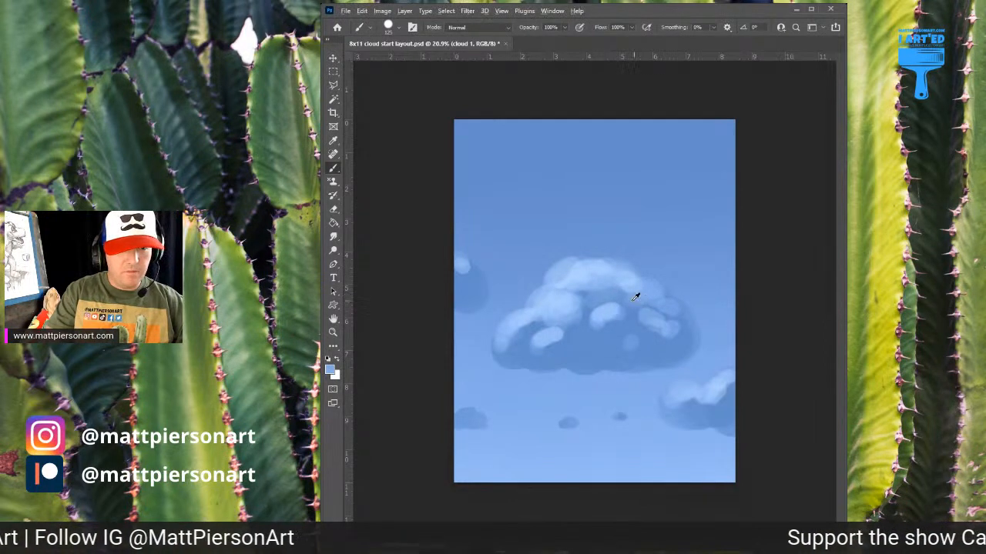
left_click_drag(637, 298, 623, 270)
left_click(634, 285, "alt")
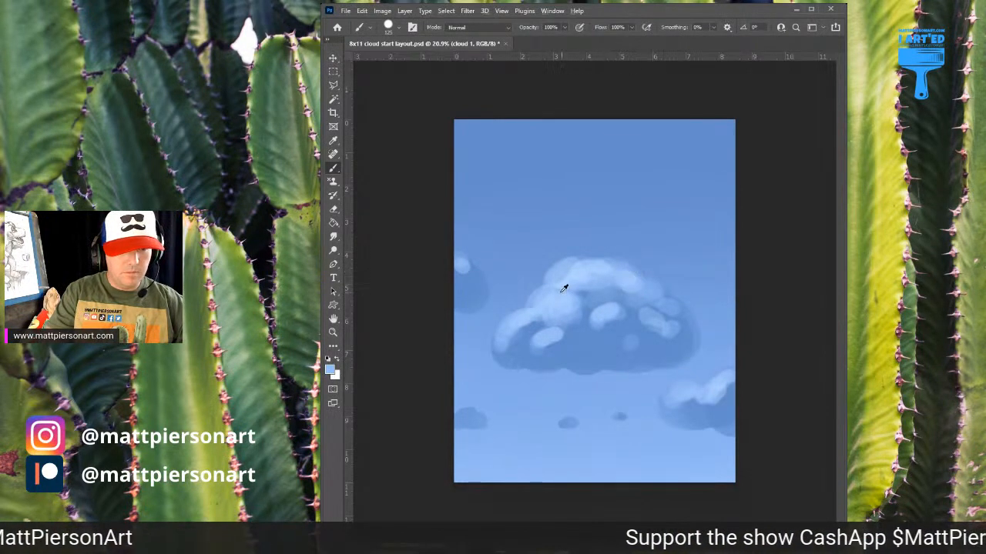
Step: Blend the highlights on the large cloud's left side and lower-left puff using colours sampled from the cloud
left_click(561, 293, "alt")
mouse_move(564, 285)
left_mouse_down()
mouse_move(555, 284)
mouse_move(569, 323)
mouse_move(549, 345)
mouse_move(529, 328)
mouse_move(540, 323)
left_mouse_up()
left_click(570, 271, "alt")
left_click(547, 293, "alt")
left_click(568, 313, "alt")
left_click(548, 339, "alt")
left_click(517, 333, "alt")
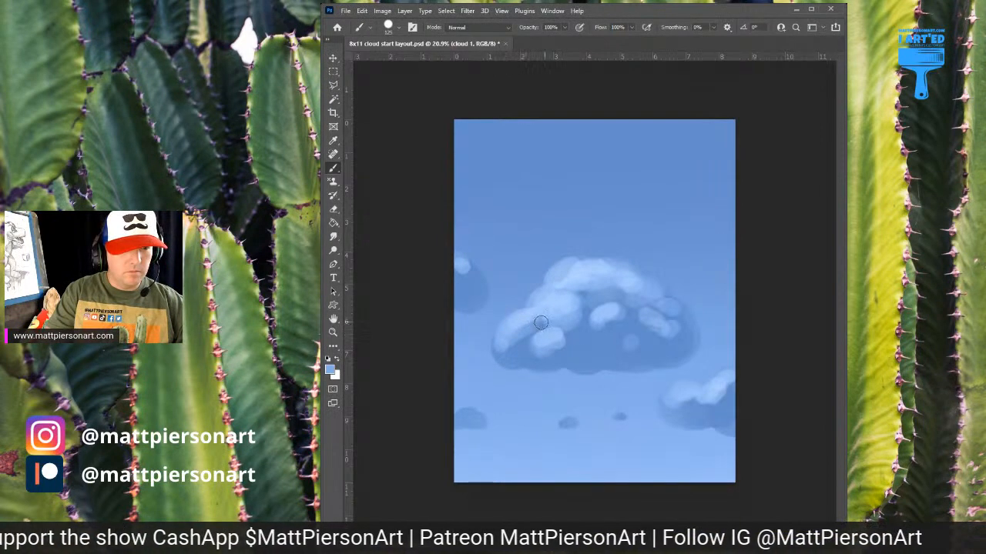
Step: Soften the transitions beneath the large cloud's crest and around its central puff with sampled mid blues
left_click(589, 288, "alt")
mouse_move(585, 289)
left_mouse_down()
mouse_move(573, 296)
mouse_move(603, 282)
left_mouse_up()
left_click(589, 287, "alt")
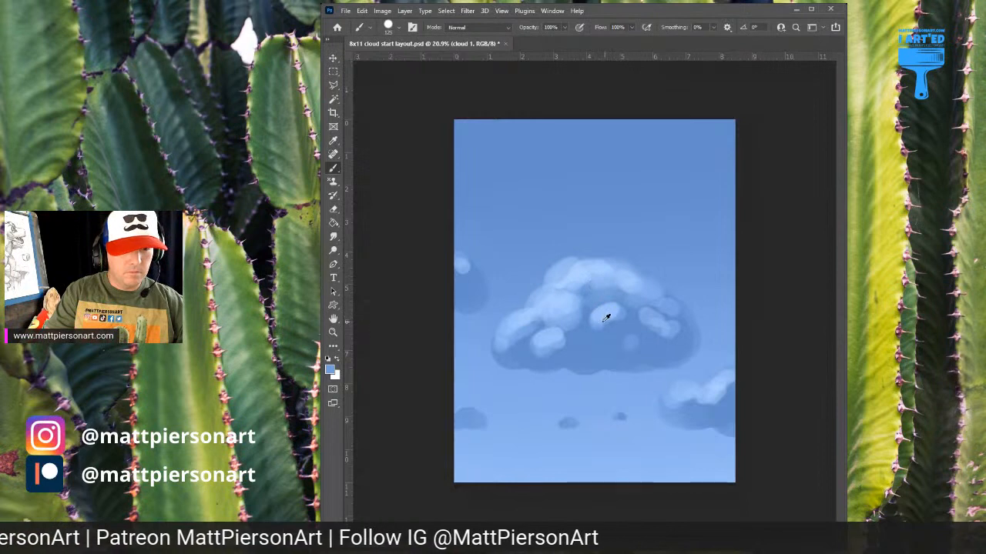
left_click(603, 322, "alt")
left_click_drag(602, 329, 611, 323)
Step: Add a new layer and refine the cloud edges with a sampled light blue and a smaller brush
key("ctrl+alt+shift+n")
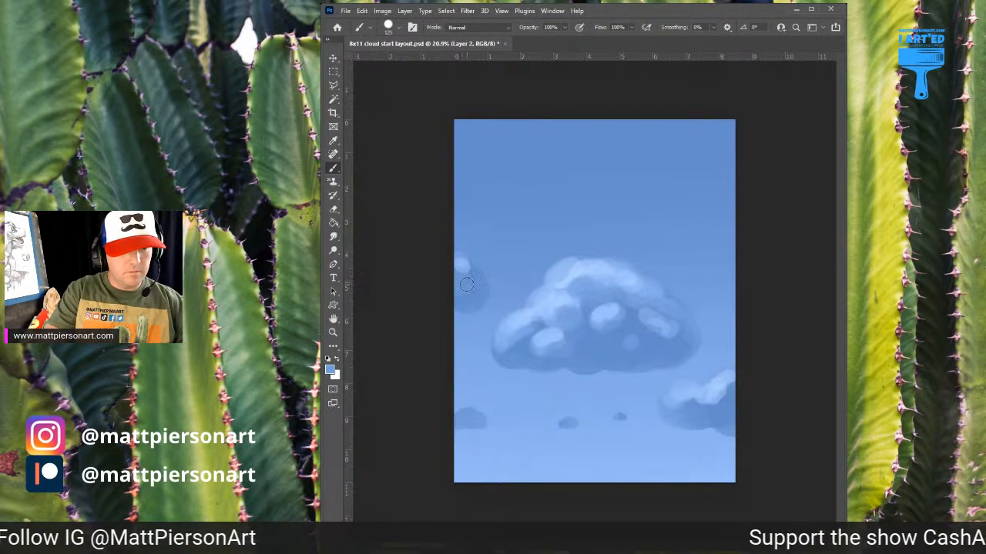
left_click(556, 268, "alt")
left_click_drag(549, 283, 544, 287)
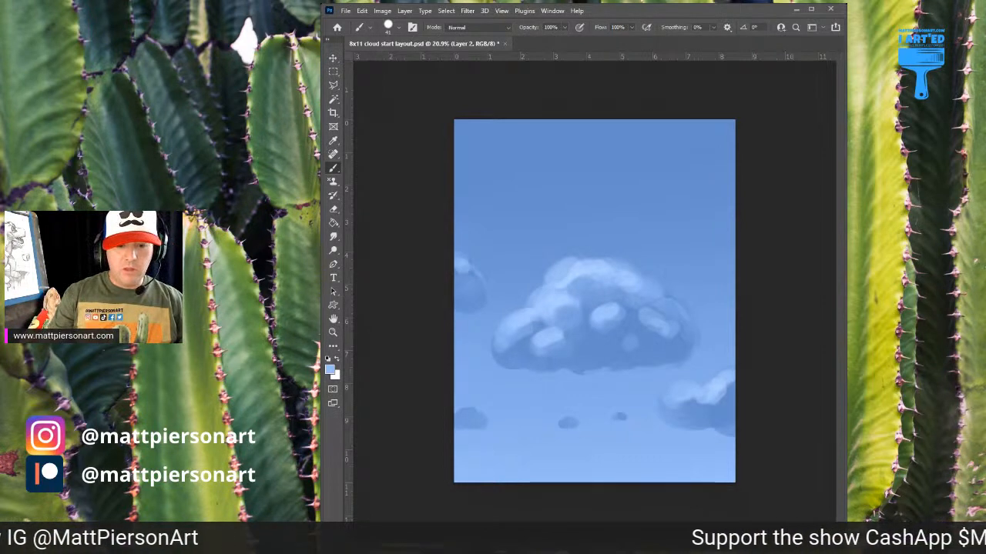
Step: Add a new layer and paint darker blue shadows along the large cloud's underside, deepening them on its lower-right side
key("ctrl+alt+shift+n")
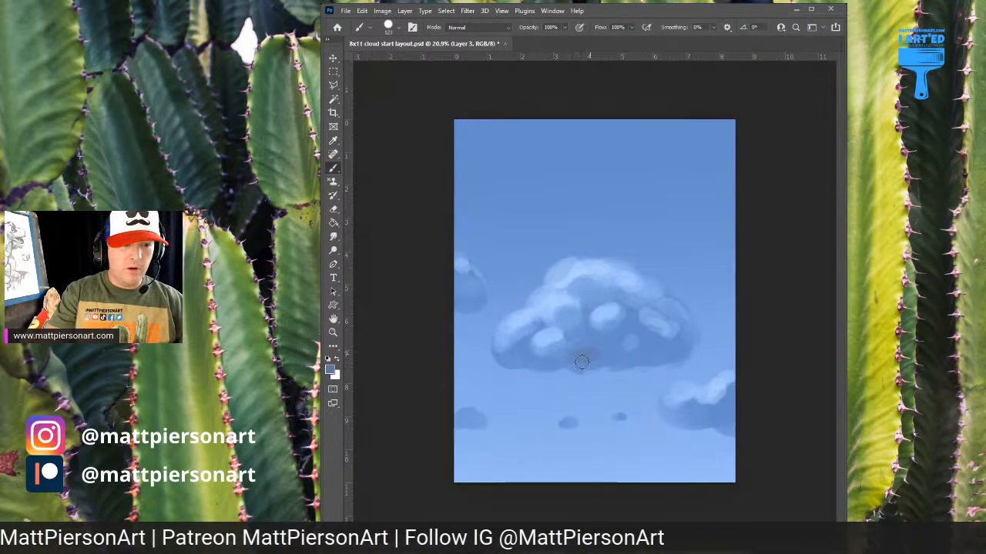
mouse_move(582, 362)
left_mouse_down()
mouse_move(580, 352)
mouse_move(601, 350)
left_mouse_up()
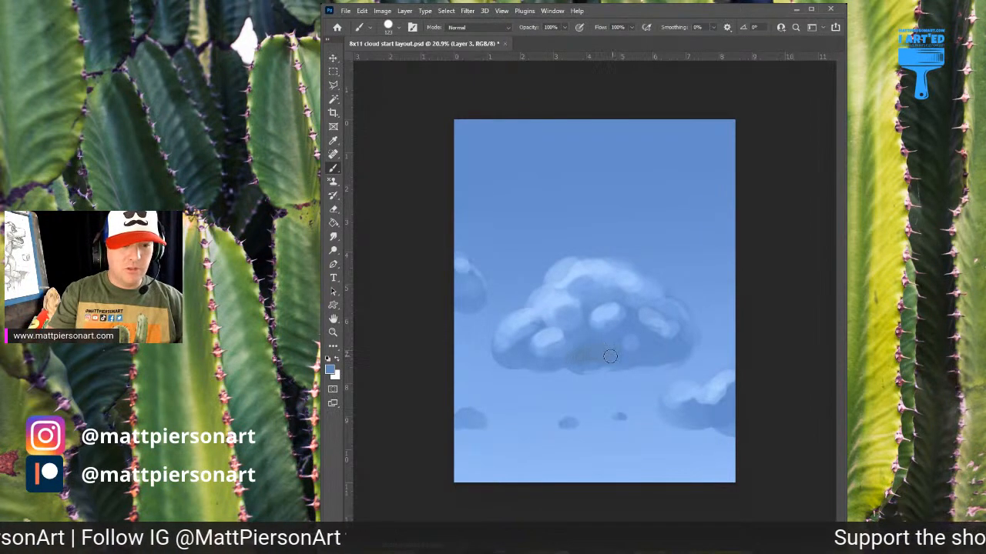
left_click_drag(605, 353, 617, 355)
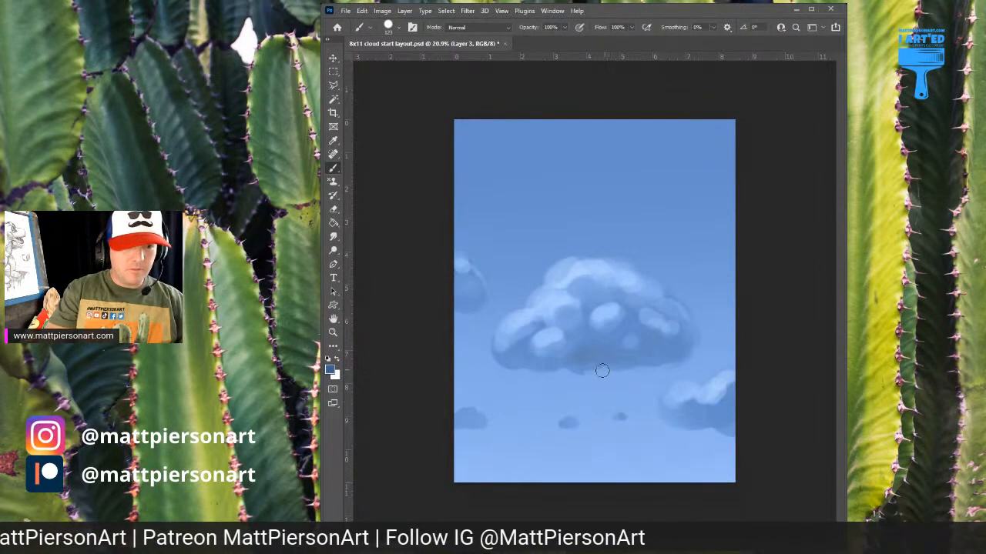
mouse_move(647, 342)
left_mouse_down()
mouse_move(683, 339)
mouse_move(624, 327)
mouse_move(688, 328)
mouse_move(678, 349)
mouse_move(626, 327)
mouse_move(607, 346)
mouse_move(665, 354)
left_mouse_up()
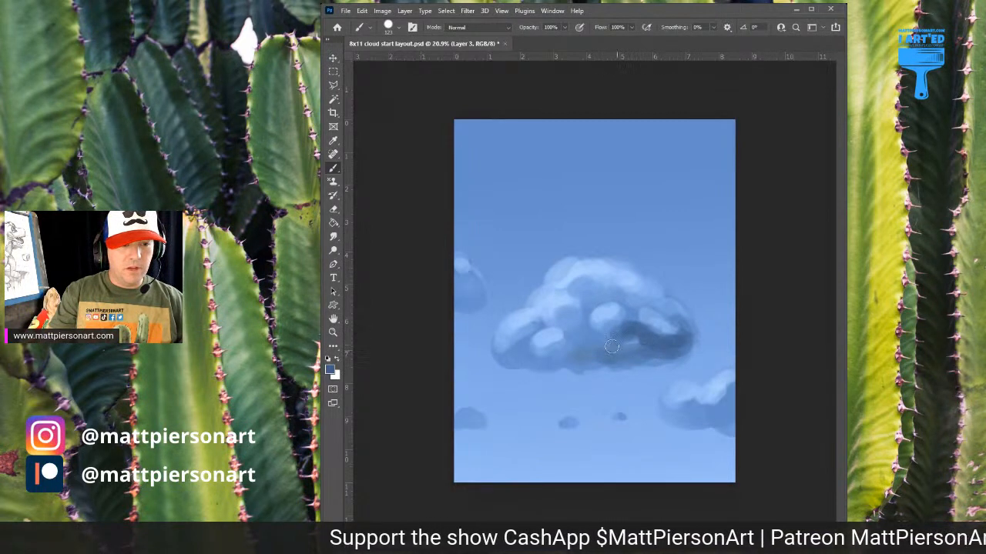
Step: Paint sampled darker blues into the undersides of the left-edge cloud, the lower-right cloud and the large cloud's lower-left puff
left_click(581, 339, "alt")
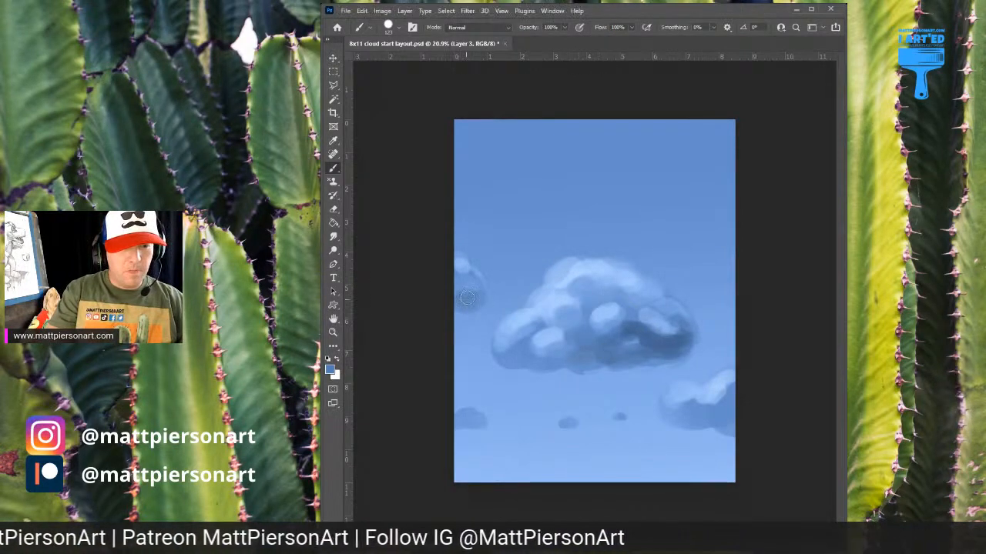
left_click(676, 340, "alt")
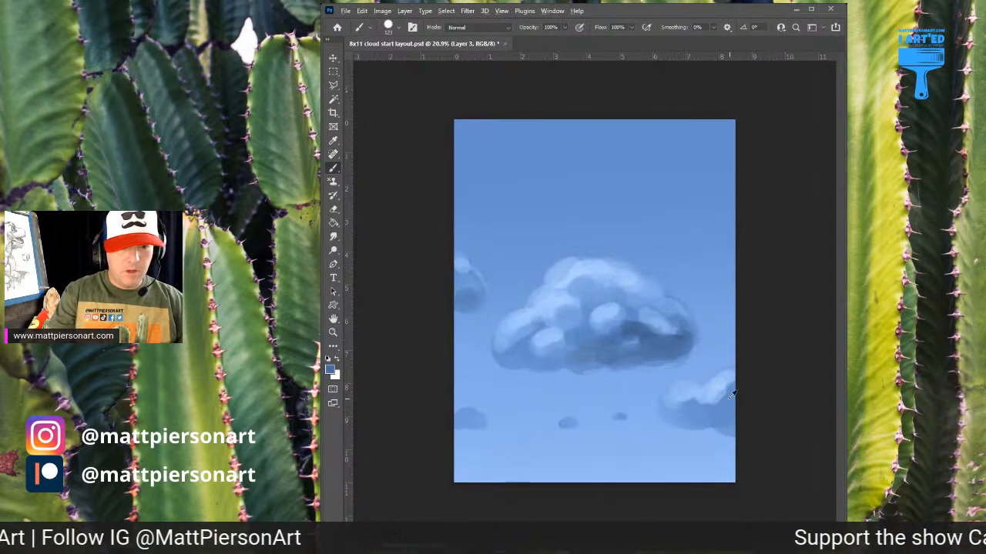
left_click(687, 416, "alt")
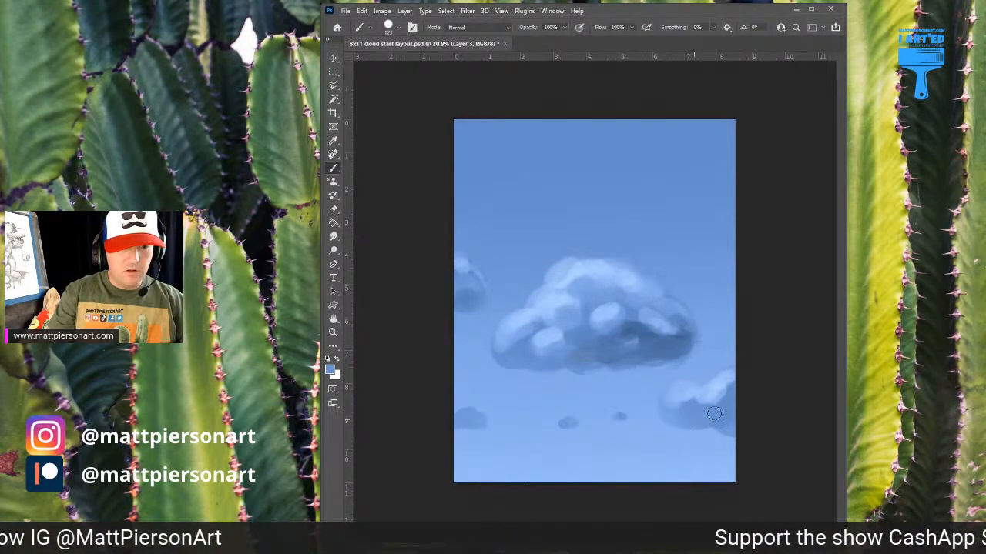
left_click(643, 331, "alt")
left_click_drag(692, 406, 734, 427)
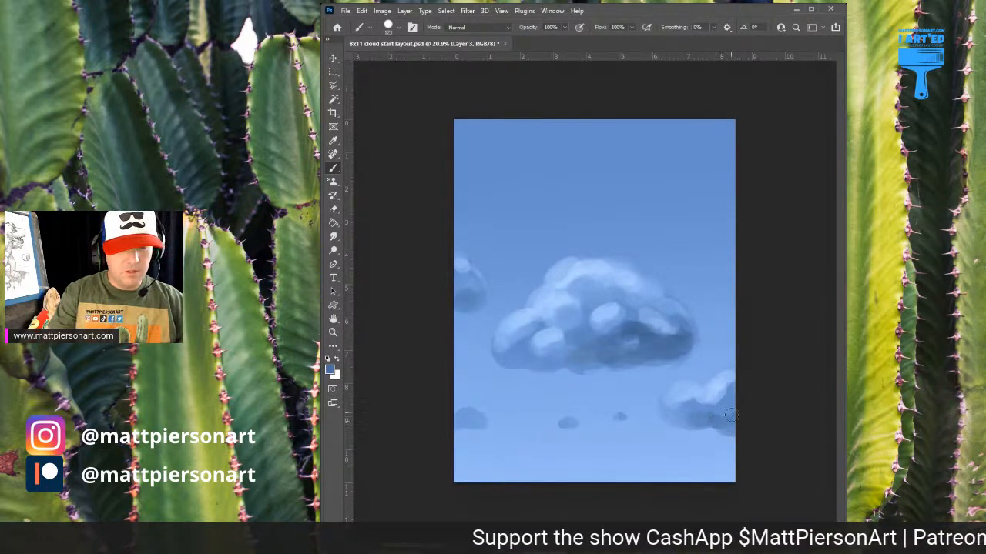
left_click_drag(529, 359, 536, 367)
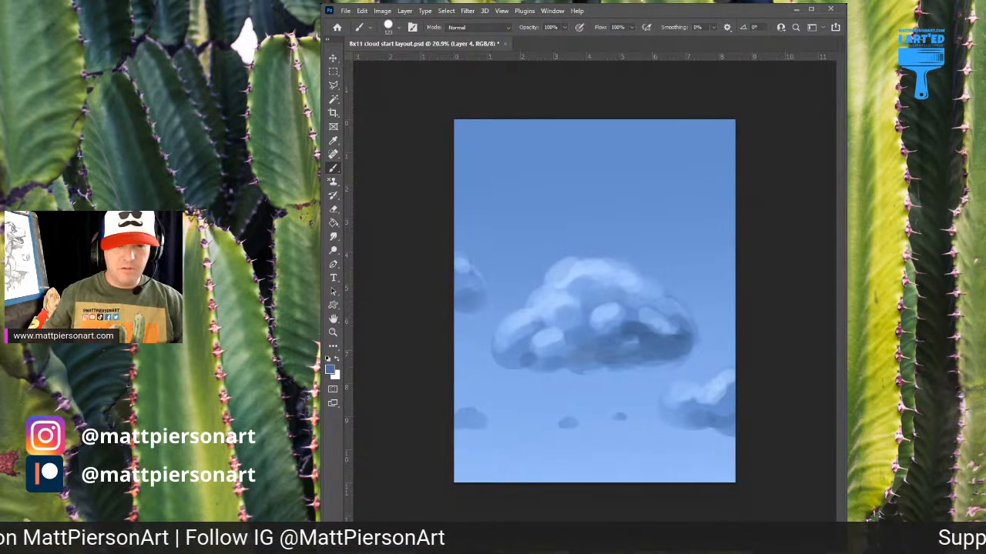
Step: Using a soft brush on a new layer, blend the large cloud's crest and upper-left highlights with sampled light blues
mouse_move(653, 260)
left_mouse_down()
mouse_move(631, 294)
mouse_move(694, 296)
left_mouse_up()
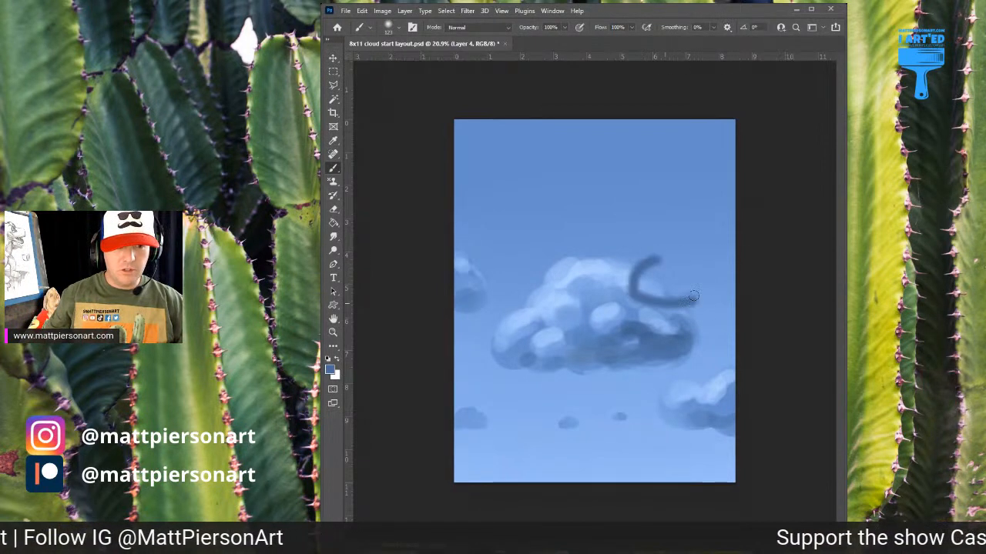
key("ctrl+z")
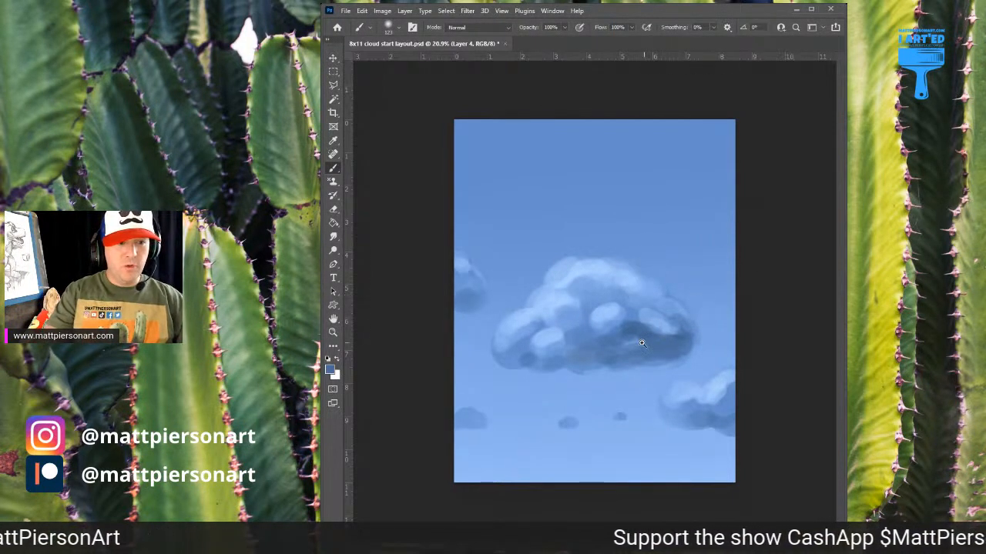
left_click_drag(643, 344, 674, 319, "ctrl")
left_click(556, 266, "alt")
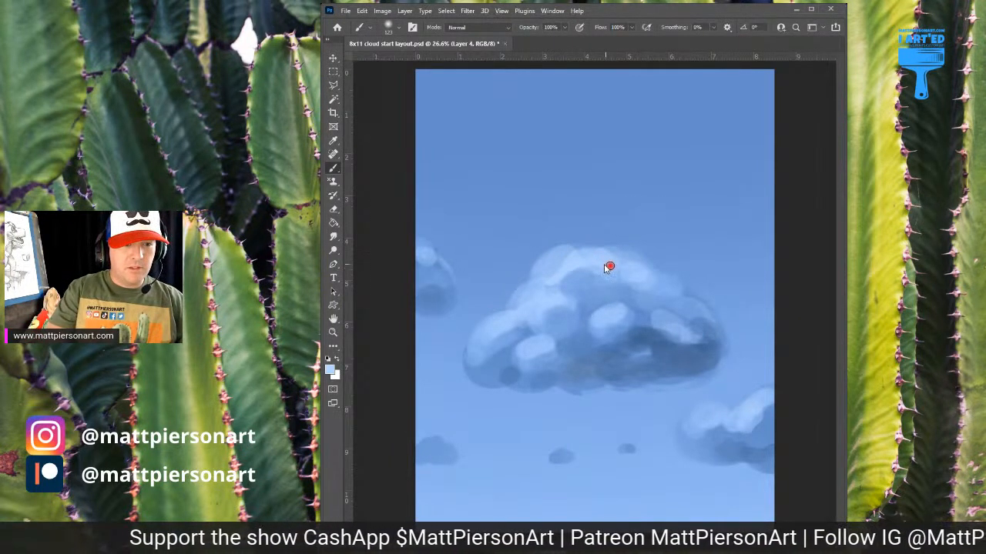
left_click(554, 291, "alt")
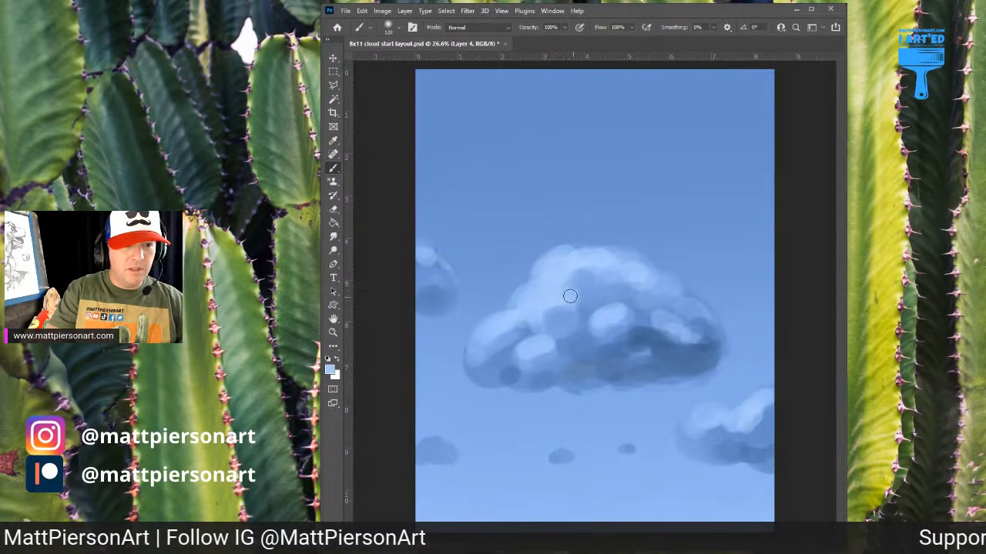
left_click(561, 308, "alt")
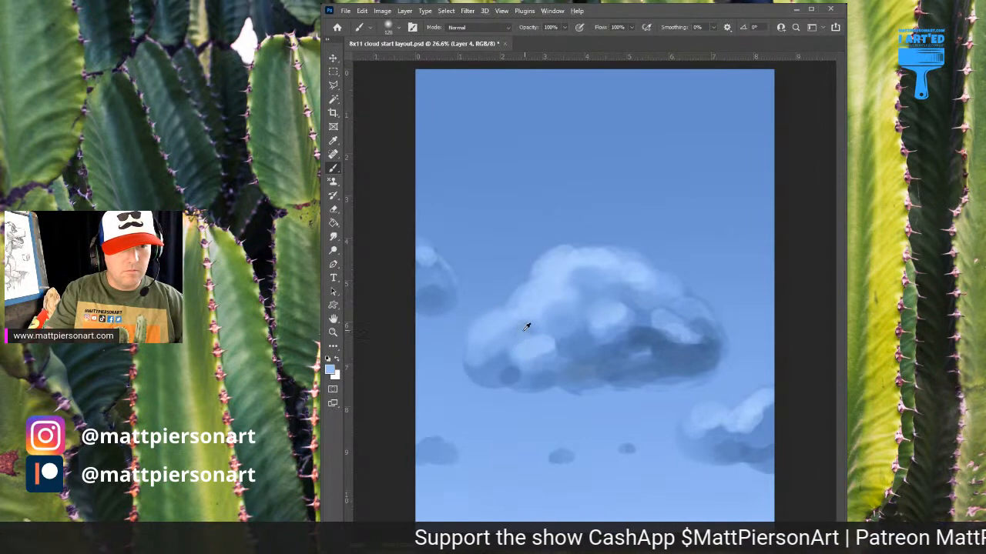
Step: Soften the large cloud's left side and the highlight and shadow around its lower-left puff with sampled blues
left_click(527, 327, "alt")
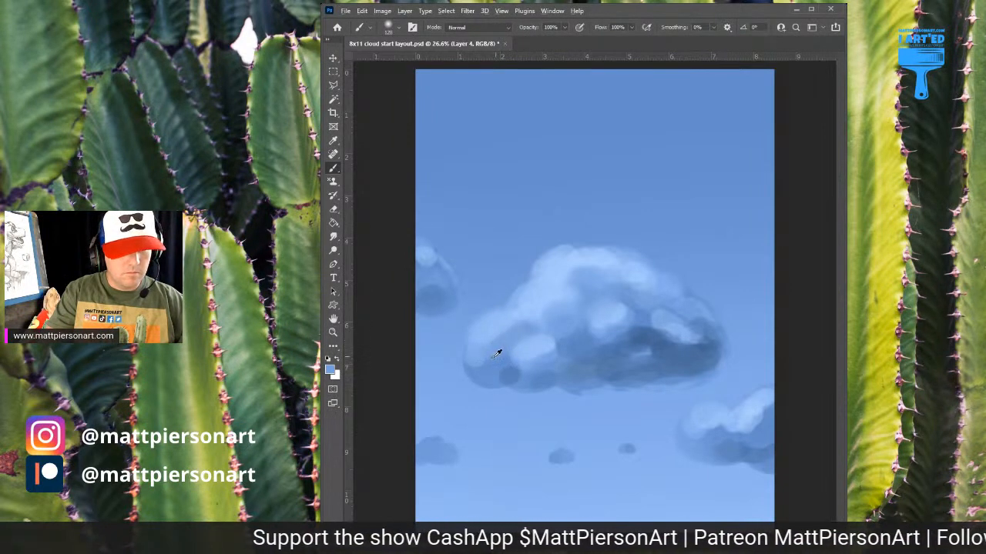
left_click(494, 357, "alt")
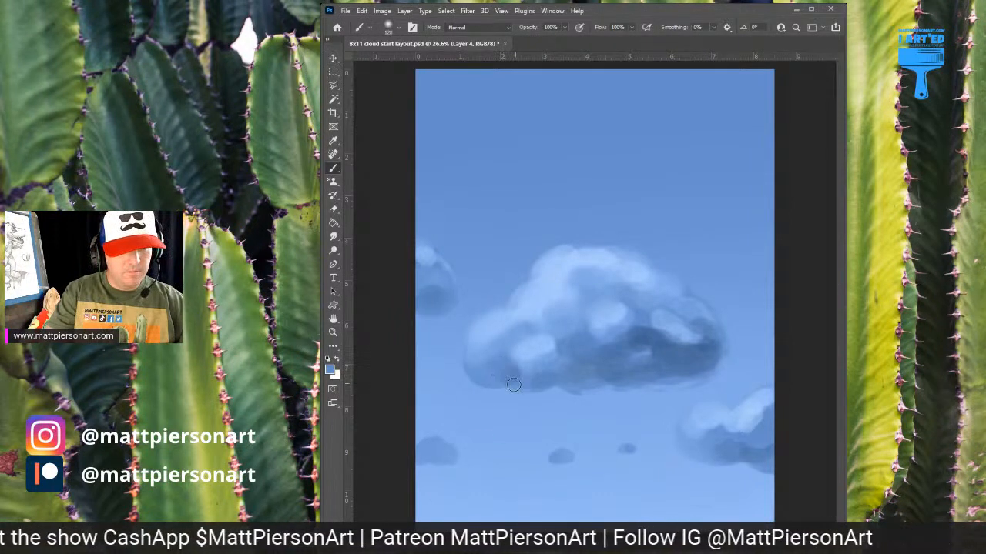
left_click(550, 347, "alt")
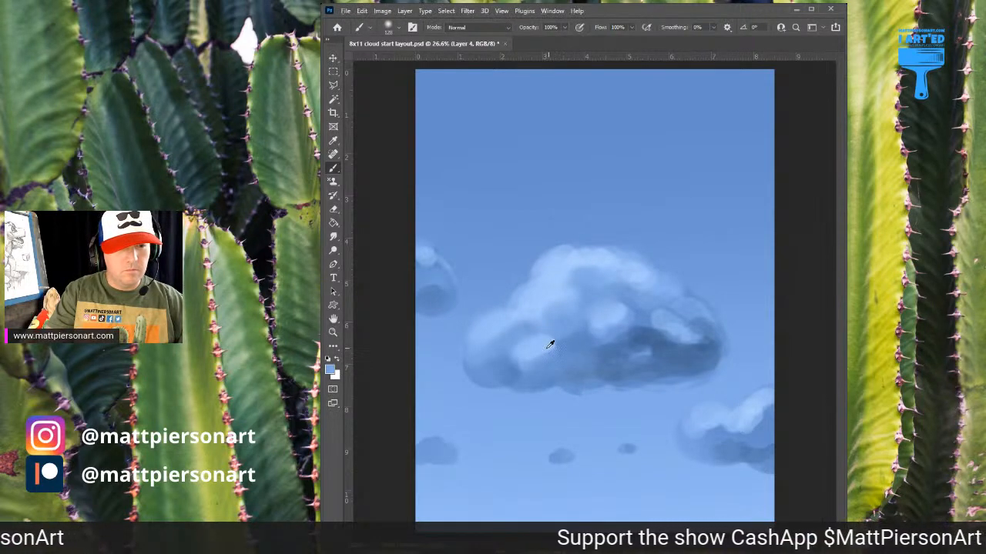
left_click_drag(547, 349, 554, 350)
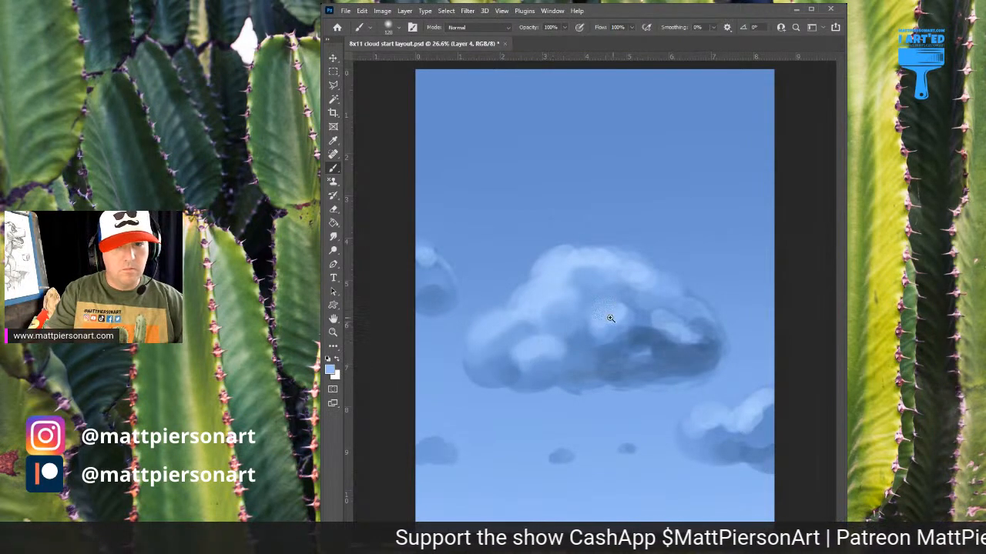
Step: Blend the large cloud's central puff into the surrounding midtones and the dark shadow below it, and rework its highlight with sampled blues
mouse_move(607, 320)
left_mouse_down()
mouse_move(569, 331)
mouse_move(576, 324)
left_mouse_up()
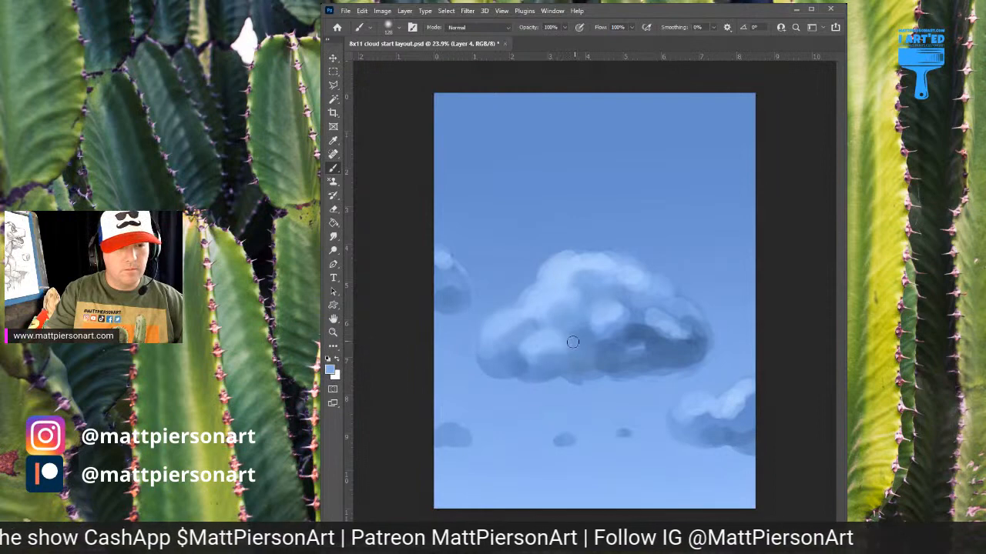
left_click(618, 331, "alt")
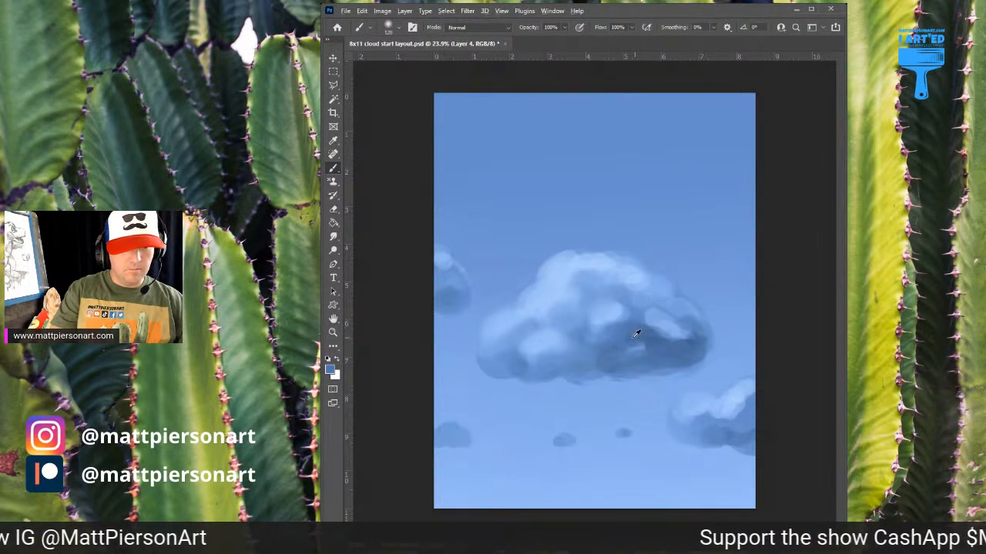
left_click(633, 337, "alt")
mouse_move(629, 341)
left_mouse_down()
mouse_move(606, 324)
mouse_move(613, 324)
mouse_move(596, 335)
left_mouse_up()
left_click(607, 332, "alt")
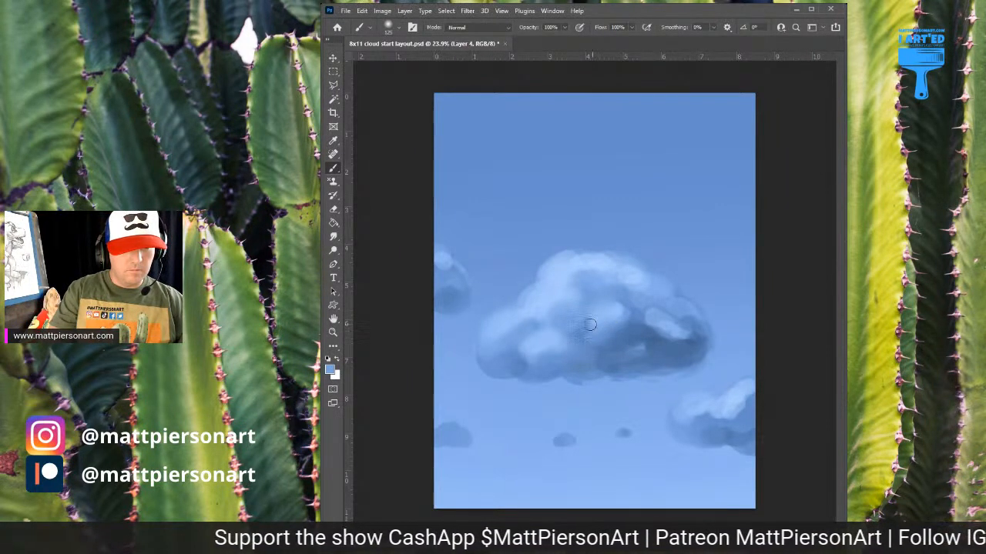
left_click(578, 329, "alt")
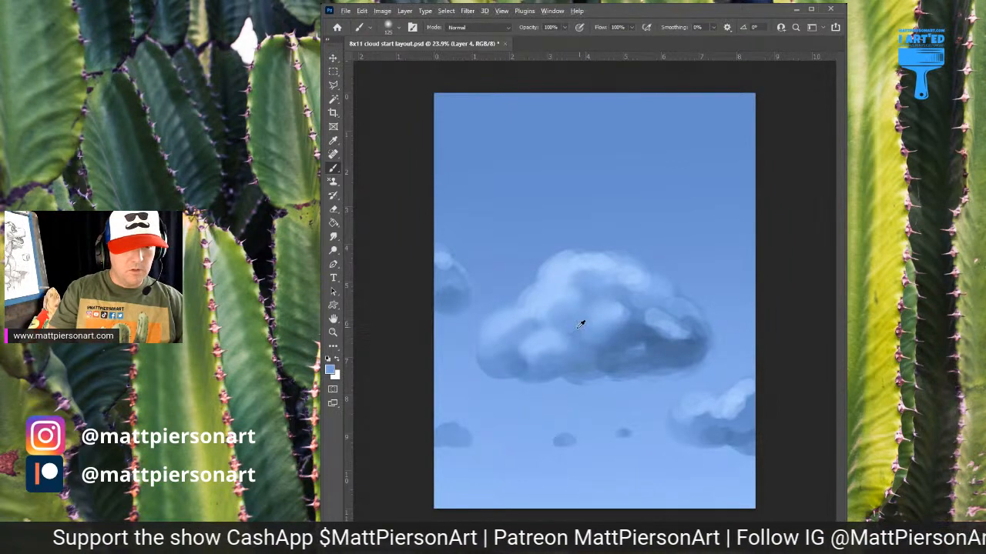
left_click(603, 311, "alt")
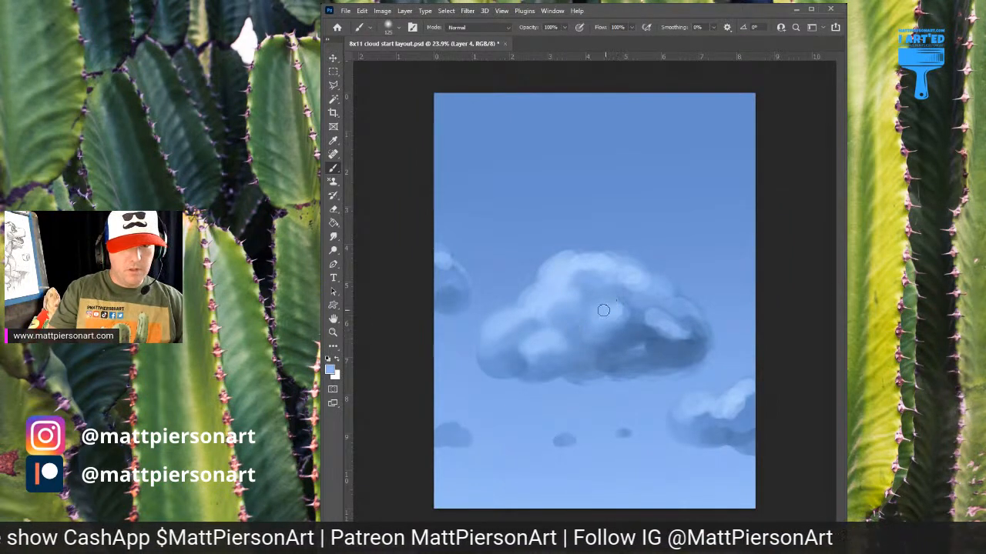
mouse_move(601, 310)
left_mouse_down()
mouse_move(594, 315)
mouse_move(615, 306)
left_mouse_up()
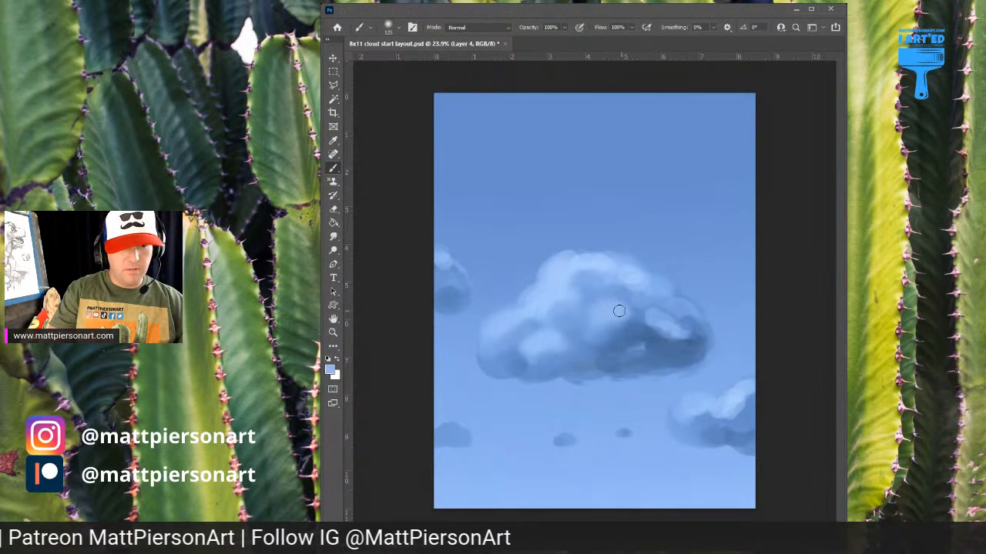
Step: Soften the shadow beneath the large cloud's crest and the cloud's outer edges with sampled light blues
left_click(622, 292, "alt")
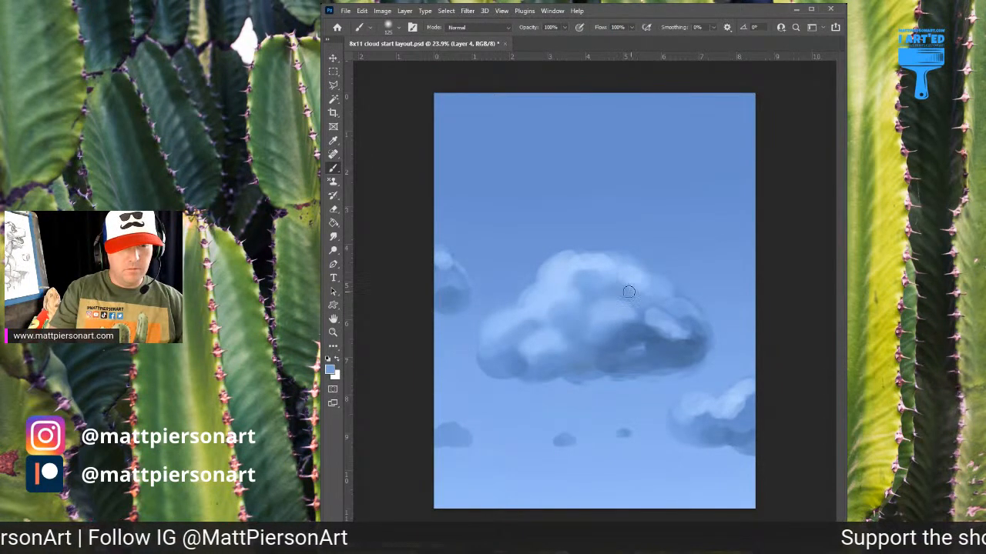
left_click(596, 262, "alt")
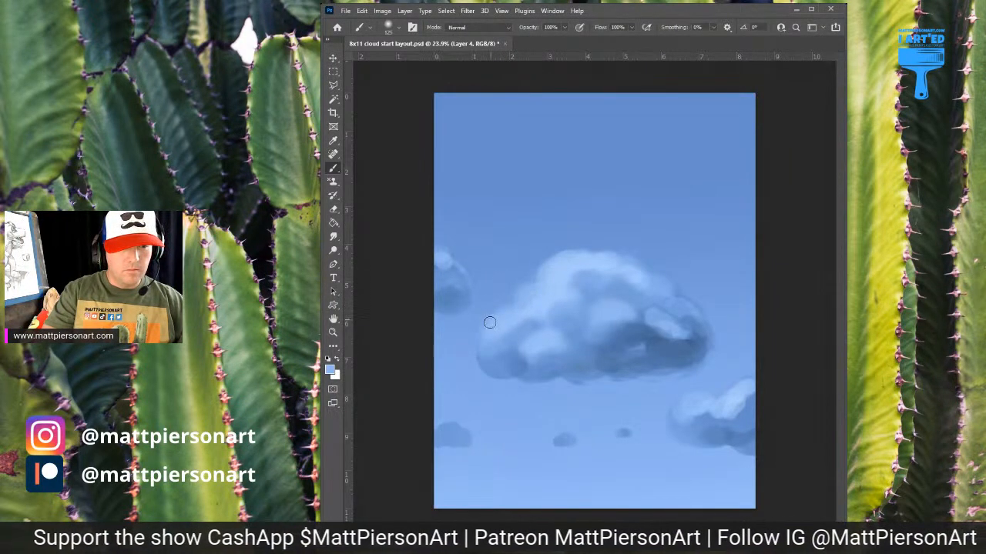
left_click(674, 294, "alt")
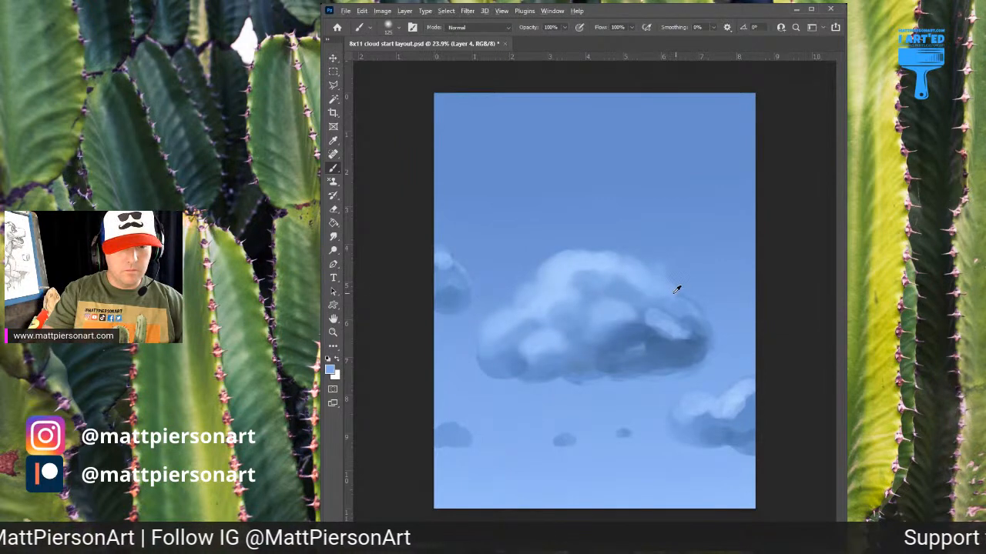
Step: Blend the hard highlight on the large cloud's right puff into the surrounding midtones and the shadow beneath it
left_click(653, 314, "alt")
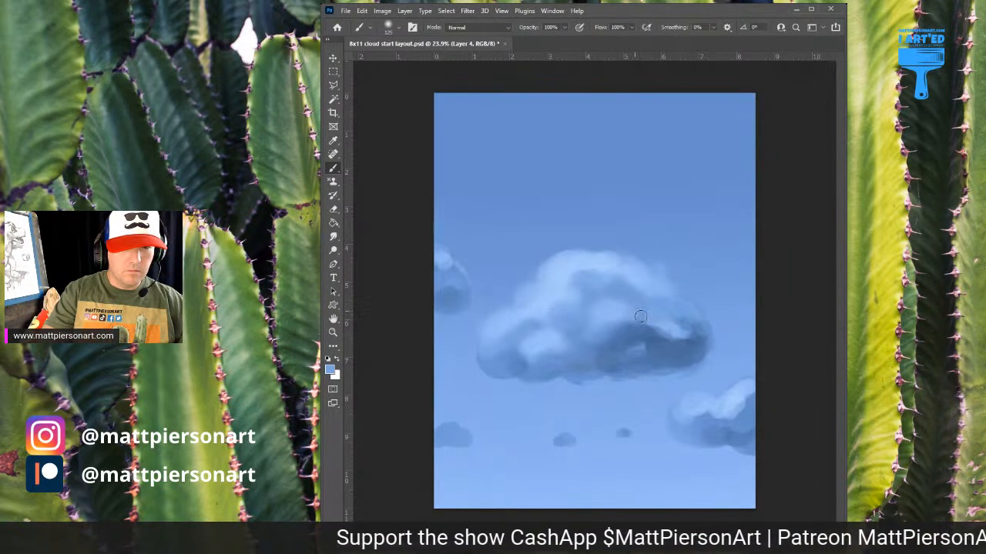
left_click(633, 327, "alt")
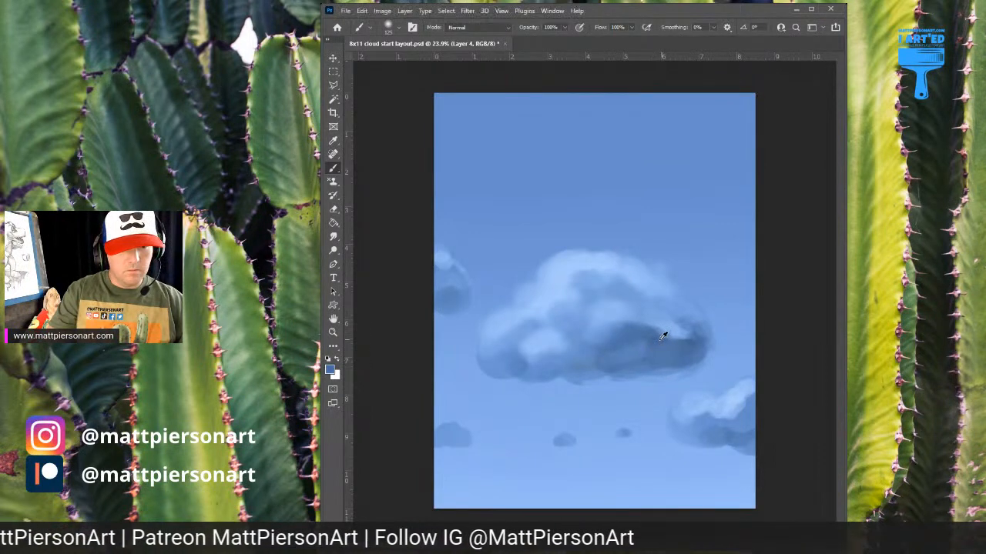
left_click(658, 334, "alt")
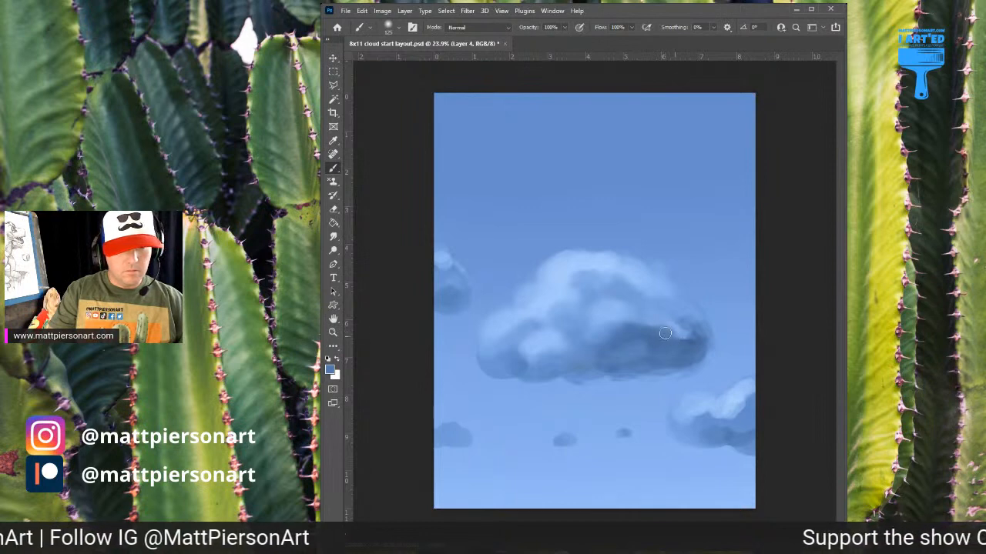
left_click(663, 318, "alt")
left_click_drag(665, 325, 654, 322)
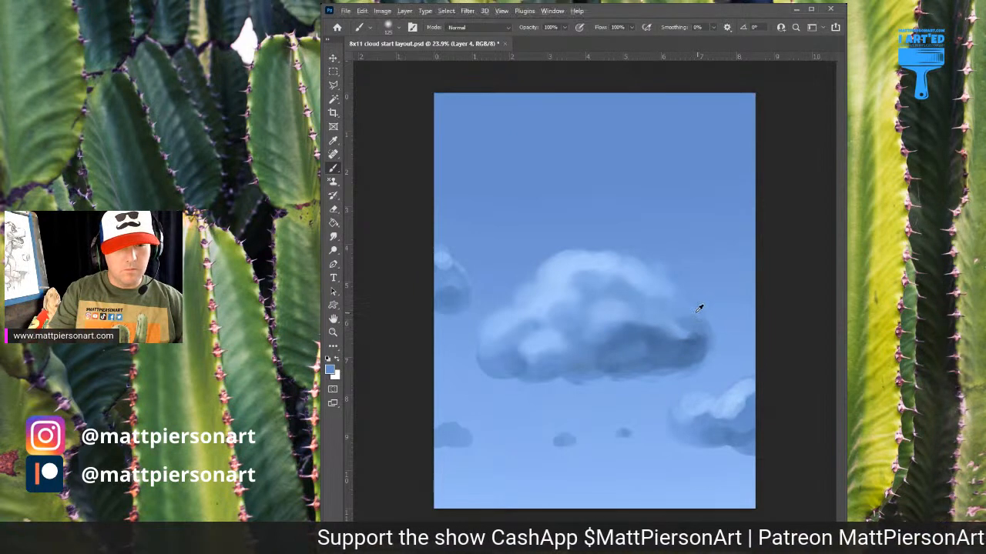
Step: Soften the large cloud's right edge and underside with sampled blues, and extend a wispy shadow tip outward from its right side
left_click(697, 309, "alt")
mouse_move(684, 306)
left_mouse_down()
mouse_move(692, 318)
mouse_move(666, 291)
left_mouse_up()
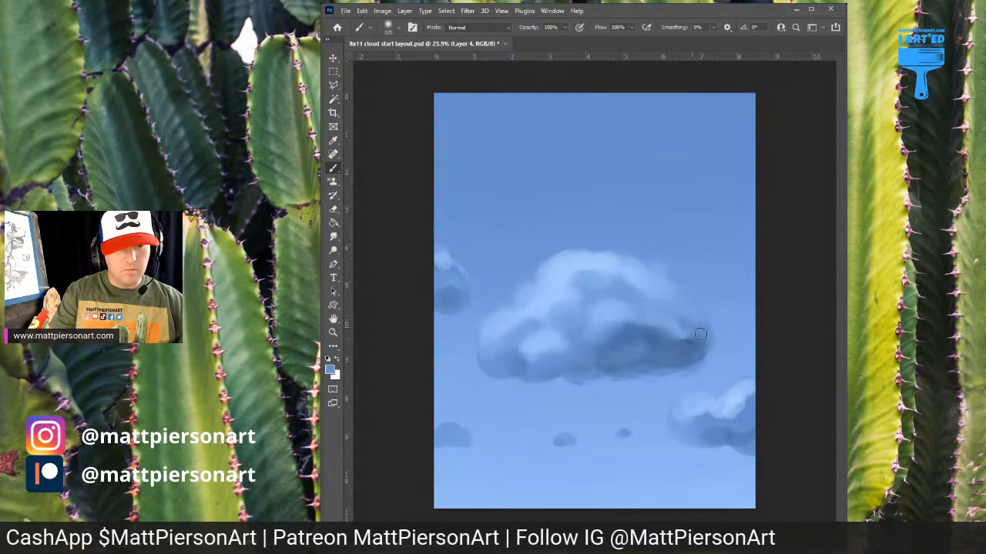
left_click_drag(700, 334, 683, 352)
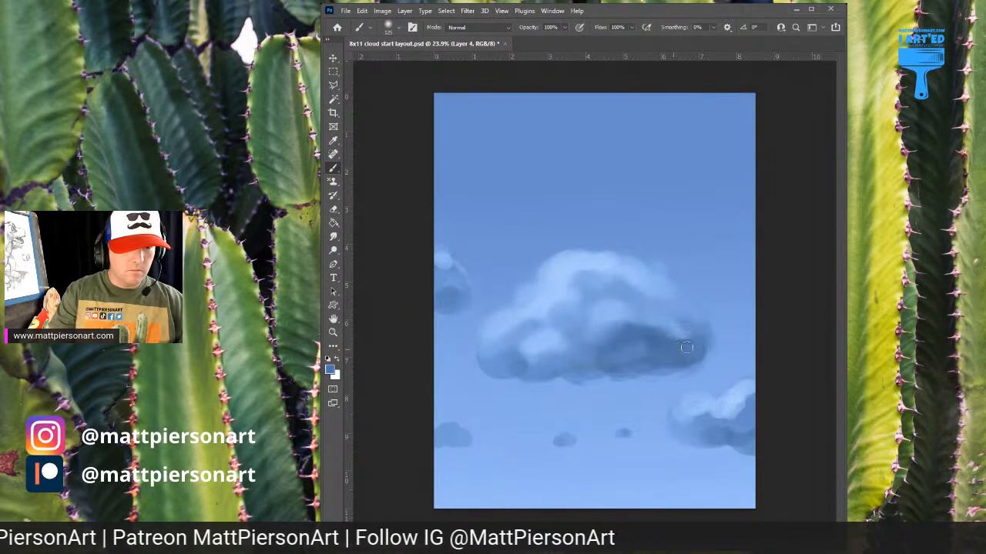
left_click(623, 356, "alt")
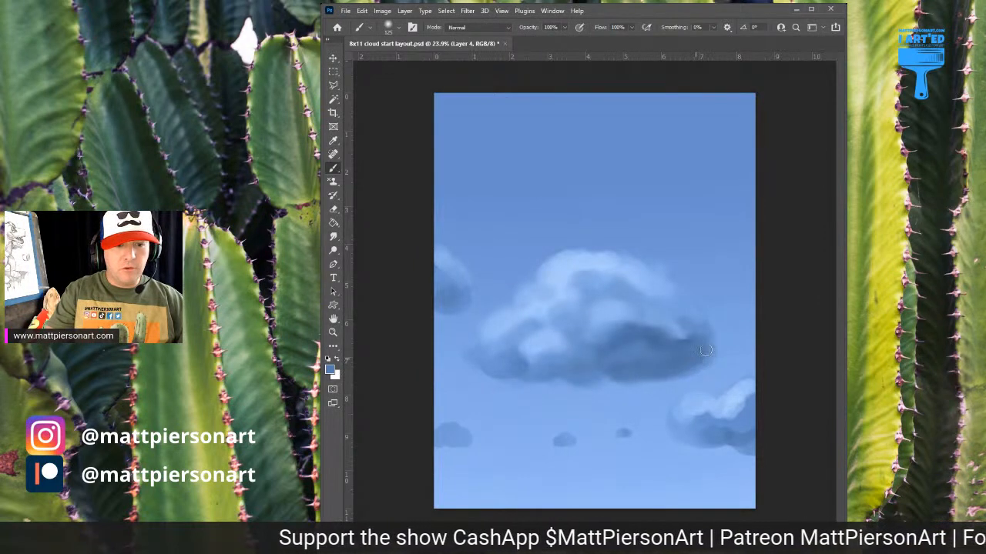
mouse_move(692, 335)
left_mouse_down()
mouse_move(718, 339)
mouse_move(713, 358)
mouse_move(742, 335)
left_mouse_up()
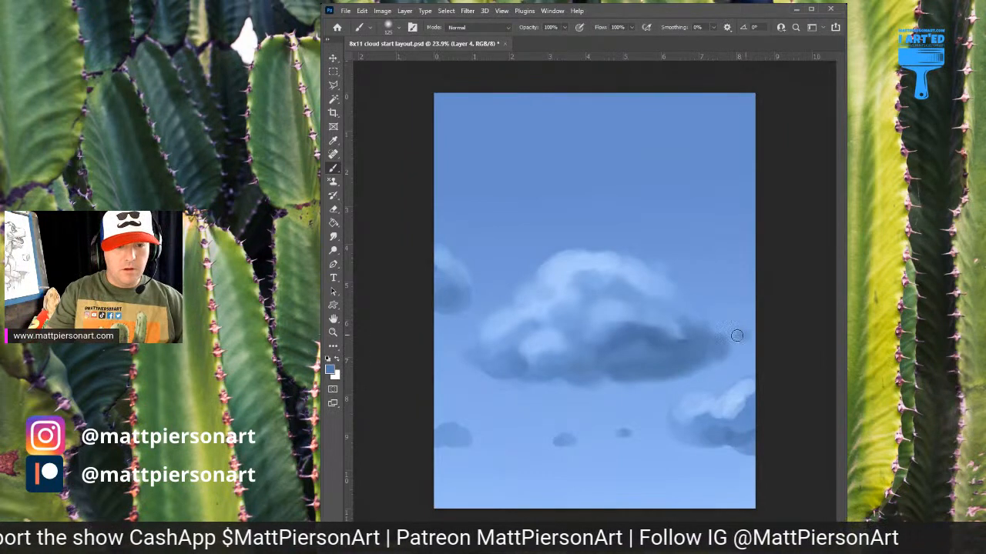
Step: Soften the lower-right cloud's highlights into its midtones and rework its underside shadow with sampled blues
left_click(732, 407, "alt")
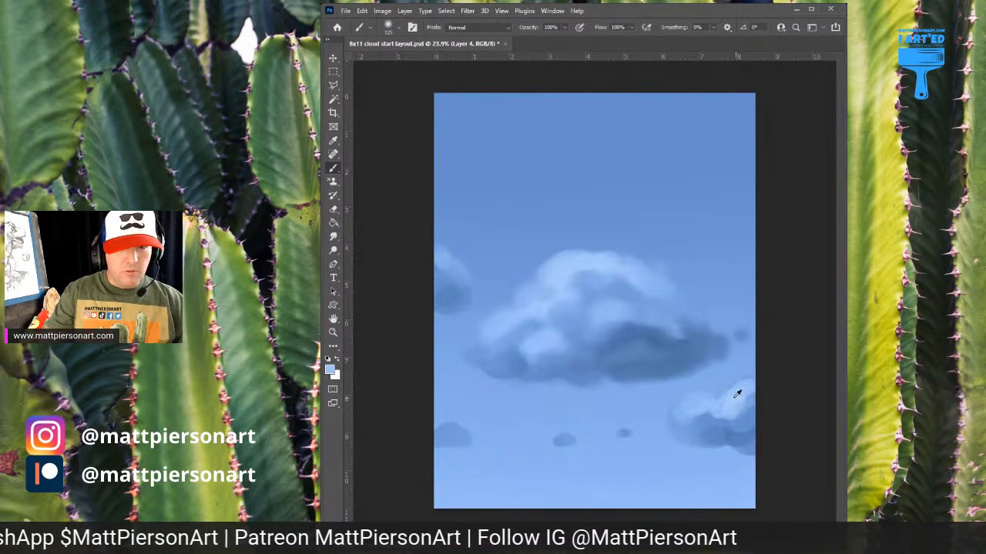
mouse_move(742, 384)
left_mouse_down()
mouse_move(710, 408)
mouse_move(678, 412)
mouse_move(700, 410)
mouse_move(685, 417)
left_mouse_up()
left_click(700, 422, "alt")
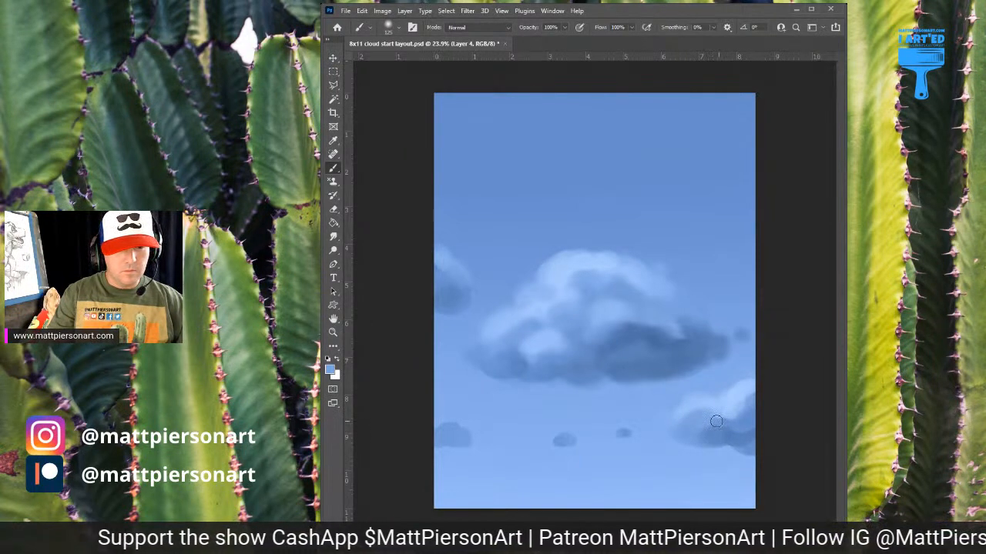
left_click_drag(706, 414, 706, 420)
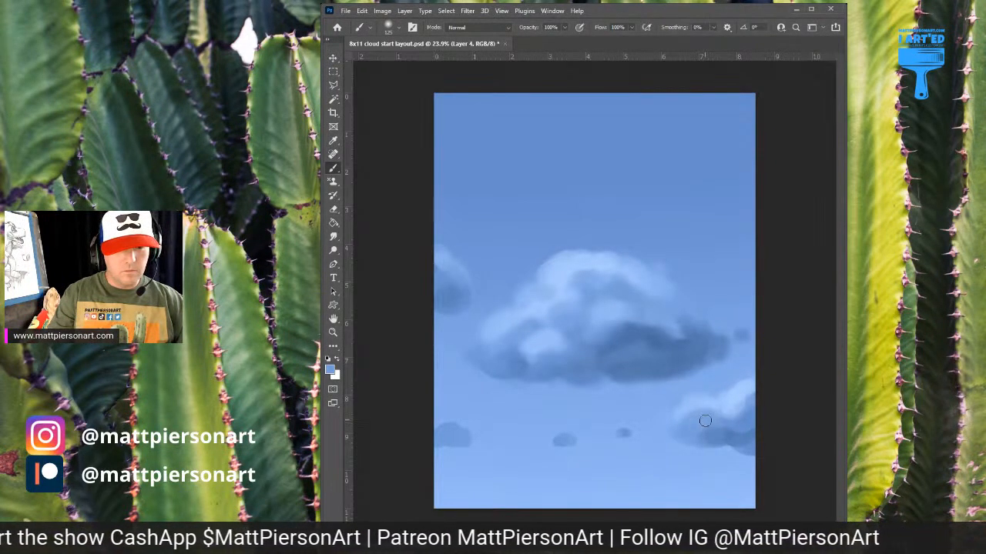
left_click(711, 411, "alt")
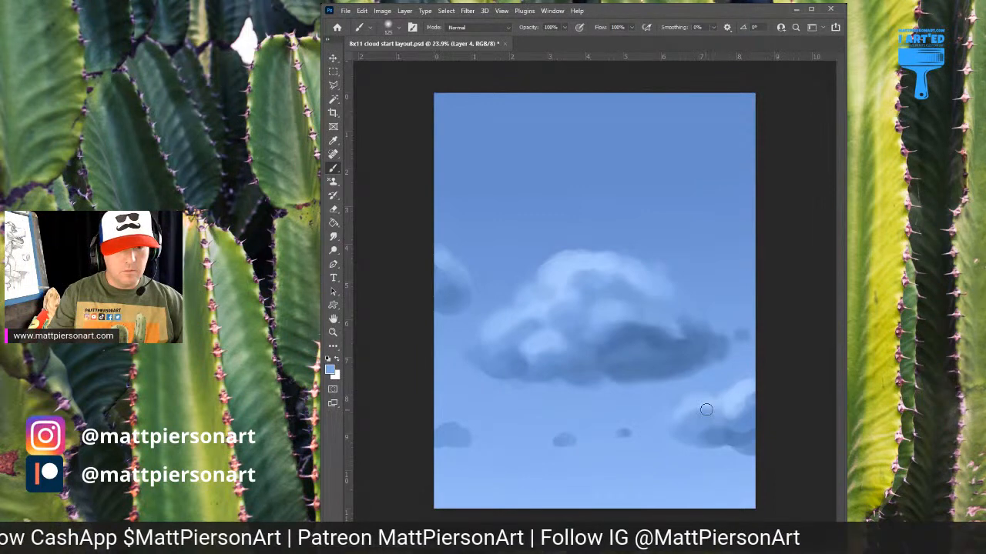
left_click(743, 423, "alt")
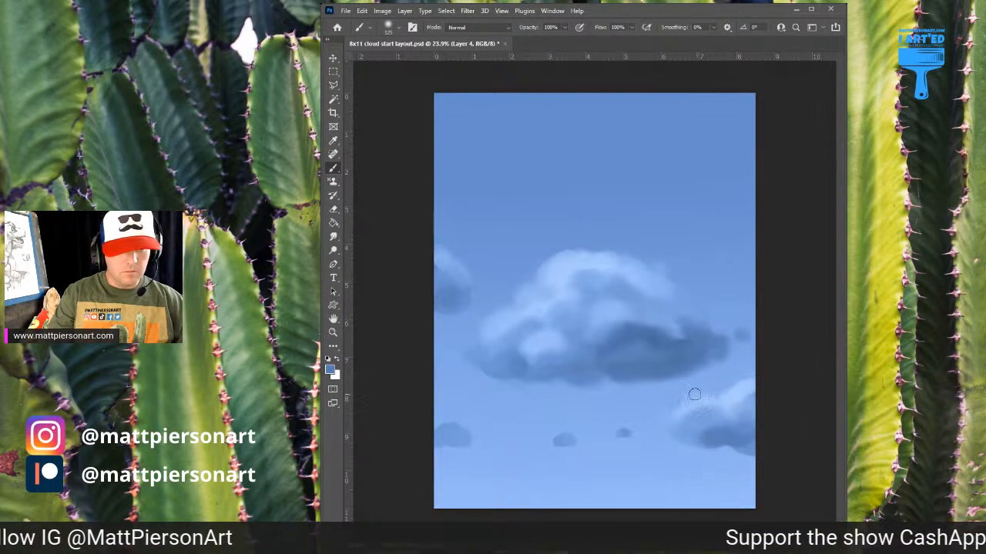
Step: Soften the large cloud's left tip and reshape the small low clouds into flatter, feathered forms with sampled blues
left_click_drag(537, 424, 564, 413)
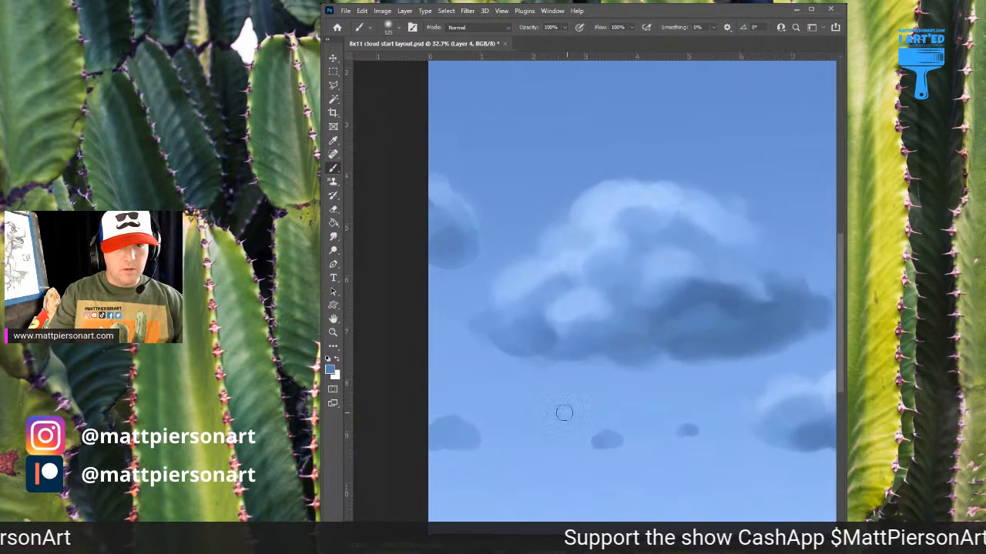
left_click(555, 390, "alt")
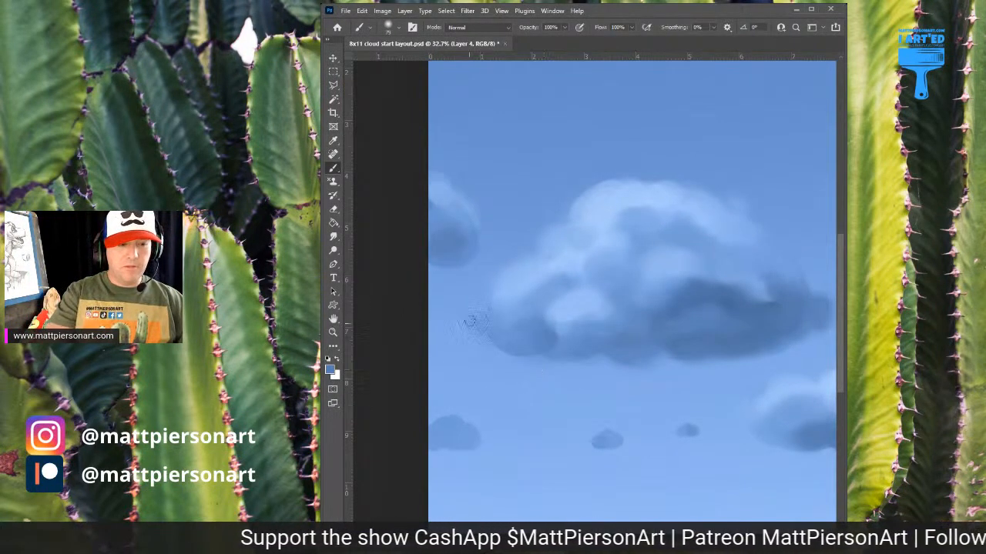
mouse_move(453, 427)
left_mouse_down()
mouse_move(474, 440)
mouse_move(436, 445)
mouse_move(447, 446)
mouse_move(427, 428)
mouse_move(459, 422)
left_mouse_up()
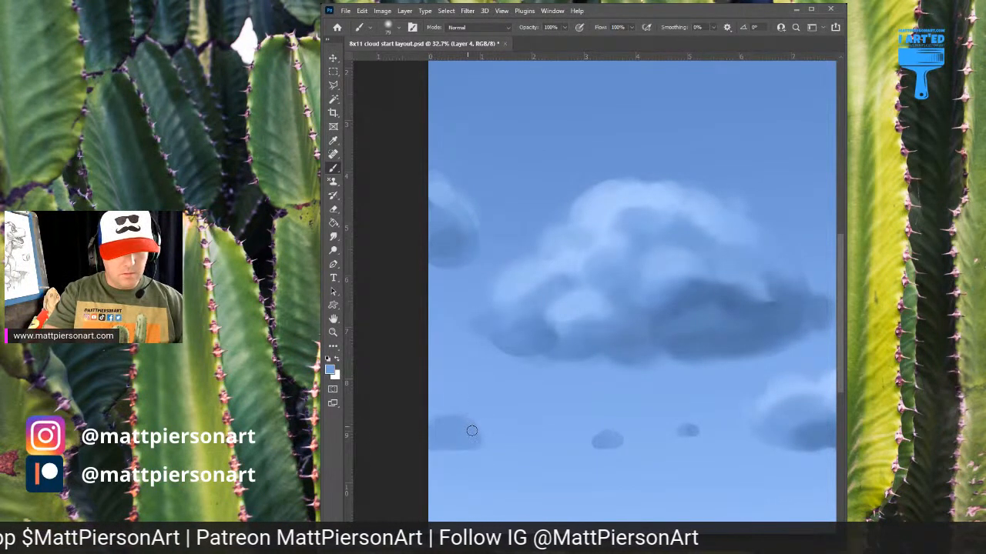
mouse_move(607, 444)
left_mouse_down()
mouse_move(590, 444)
mouse_move(609, 434)
left_mouse_up()
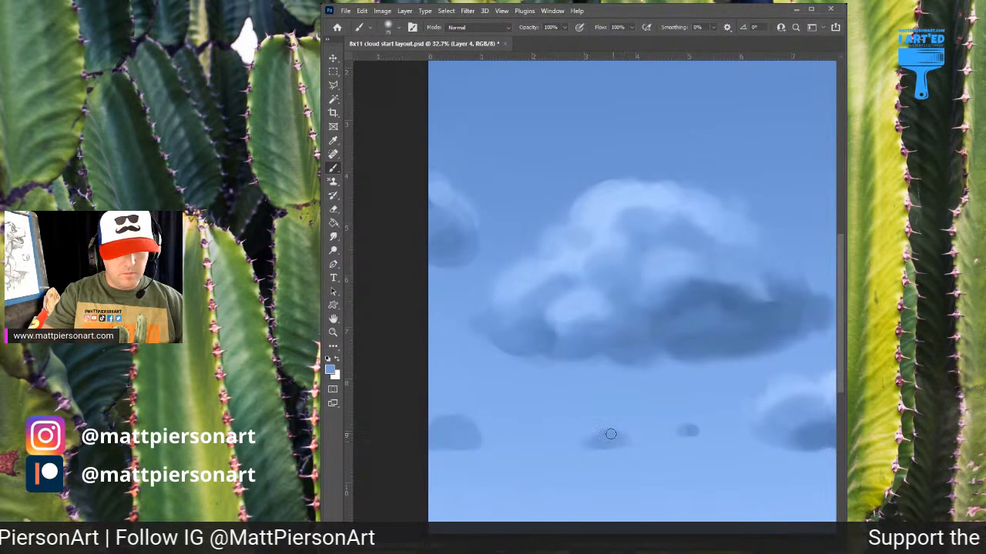
left_click_drag(681, 430, 703, 434)
Step: Paint small light-blue highlights on the two tiny low clouds, using a color sampled from the lower-right cloud
scroll(707, 410, "down", 3)
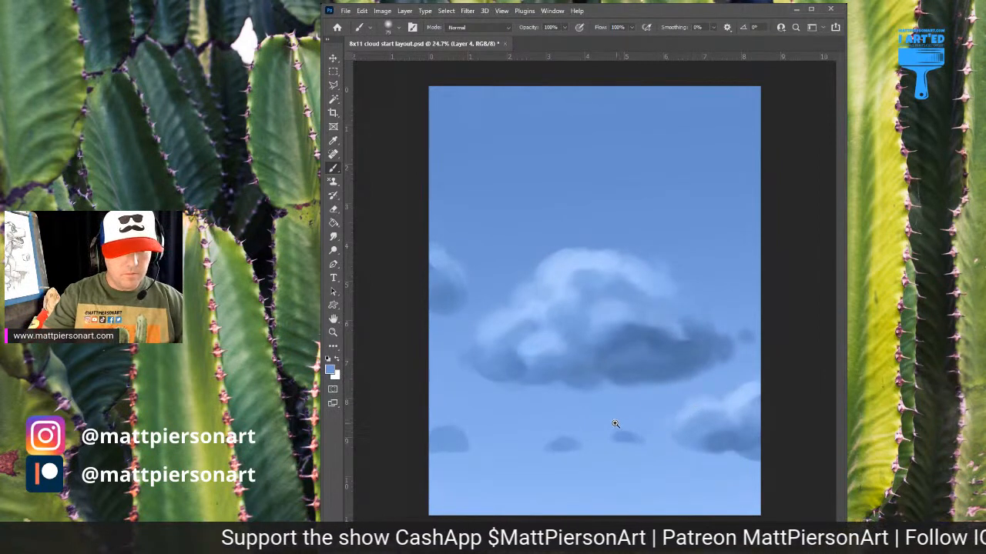
scroll(616, 424, "up", 3)
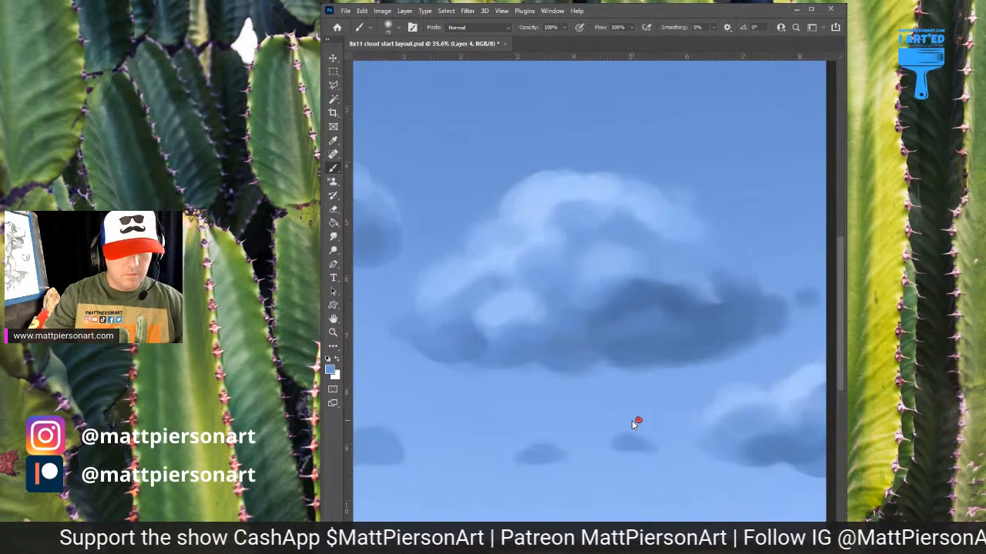
left_click(732, 398, "alt")
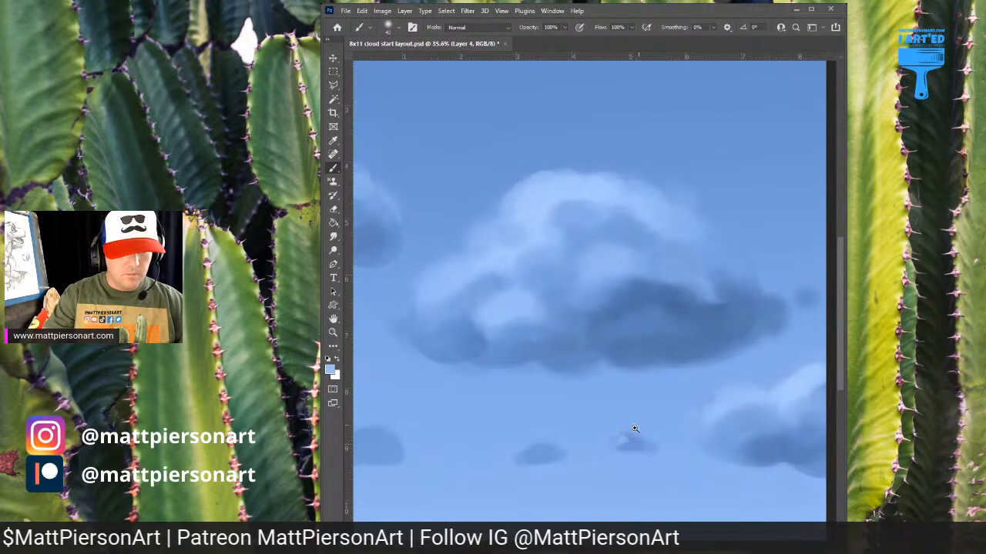
scroll(620, 439, "down", 2)
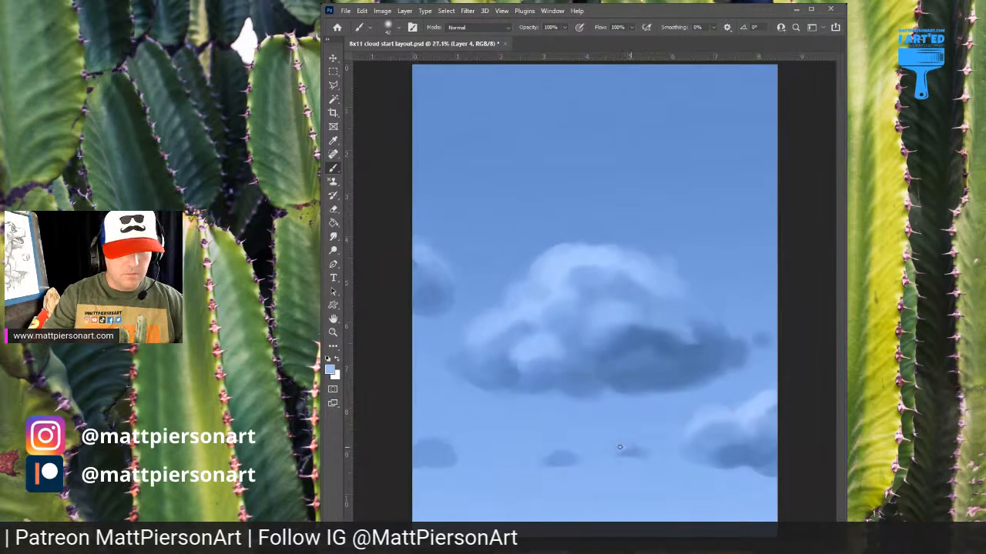
left_click_drag(619, 447, 616, 448)
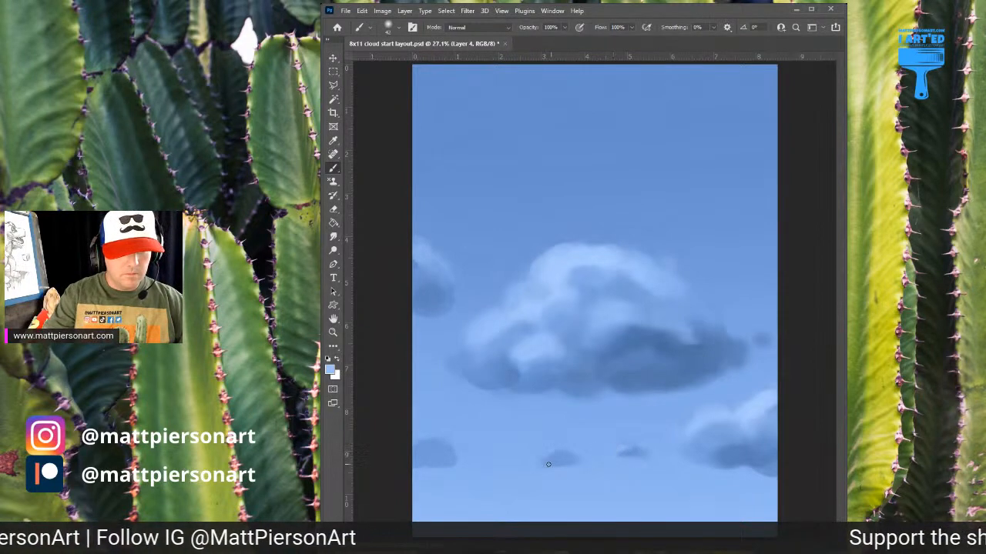
left_click_drag(560, 455, 542, 464)
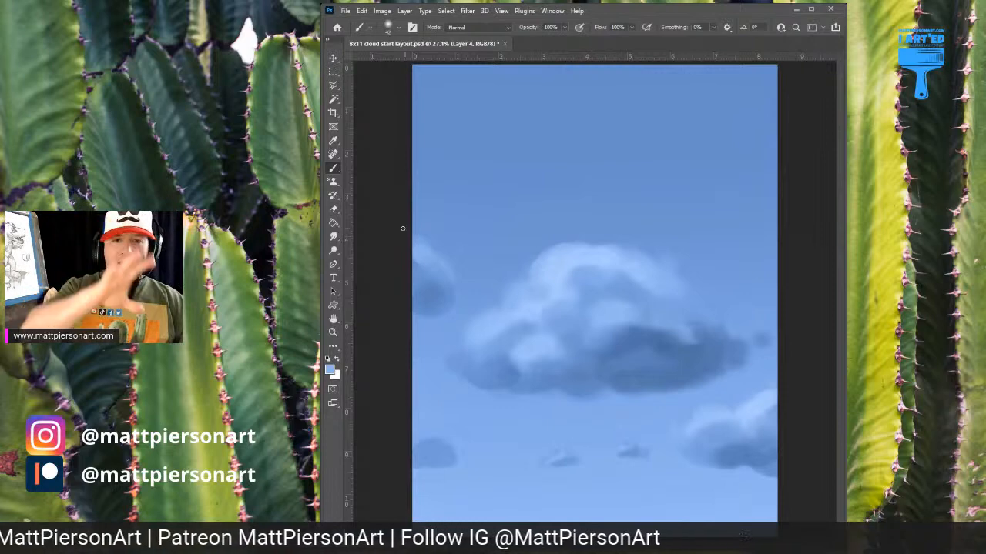
Step: Feather and extend the edge of the small lower-left cloud with blues sampled from and beside it
key("ctrl+minus")
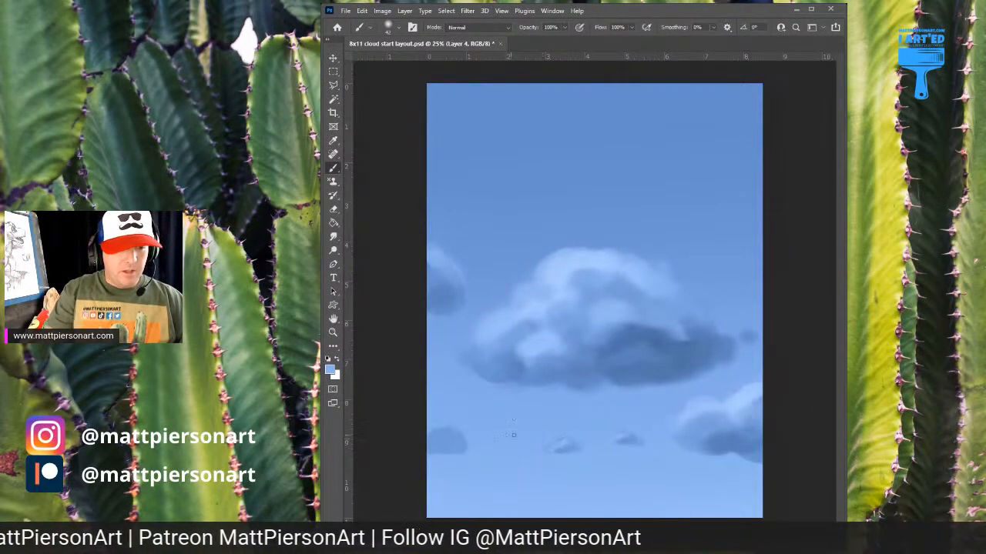
left_click(444, 431, "alt")
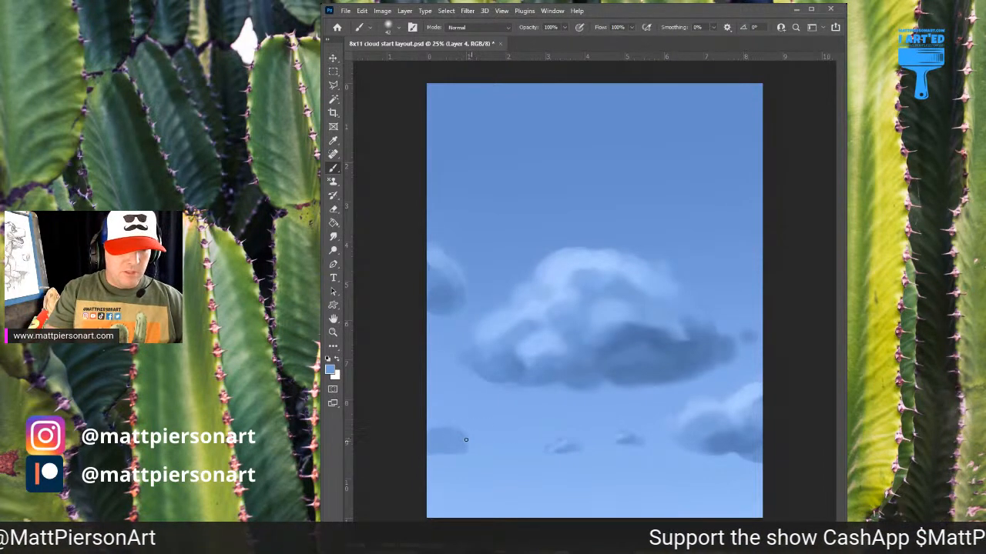
left_click(472, 444, "alt")
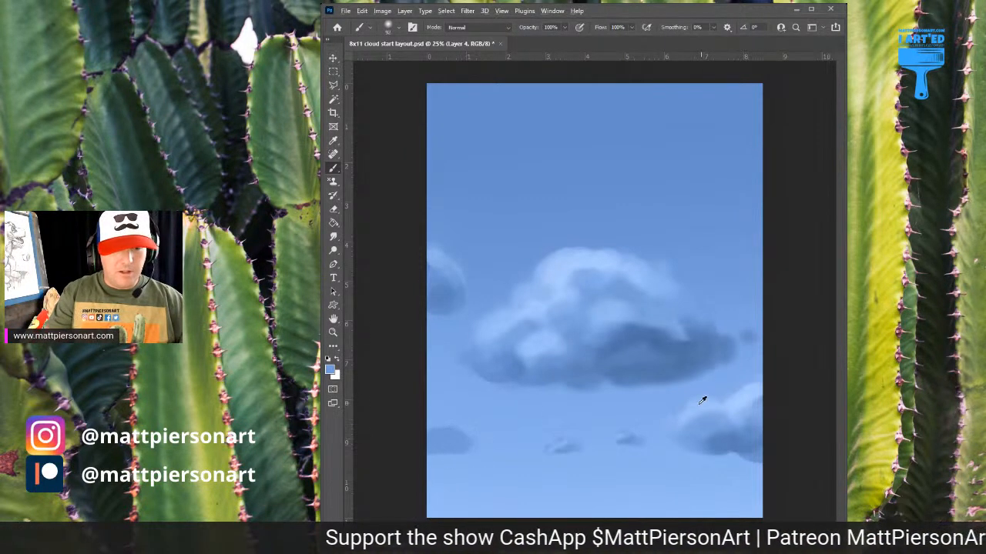
Step: Paint brighter pale-blue highlights along the crests of the large and left-edge clouds and on the large cloud's inner puffs
left_click(579, 258, "alt")
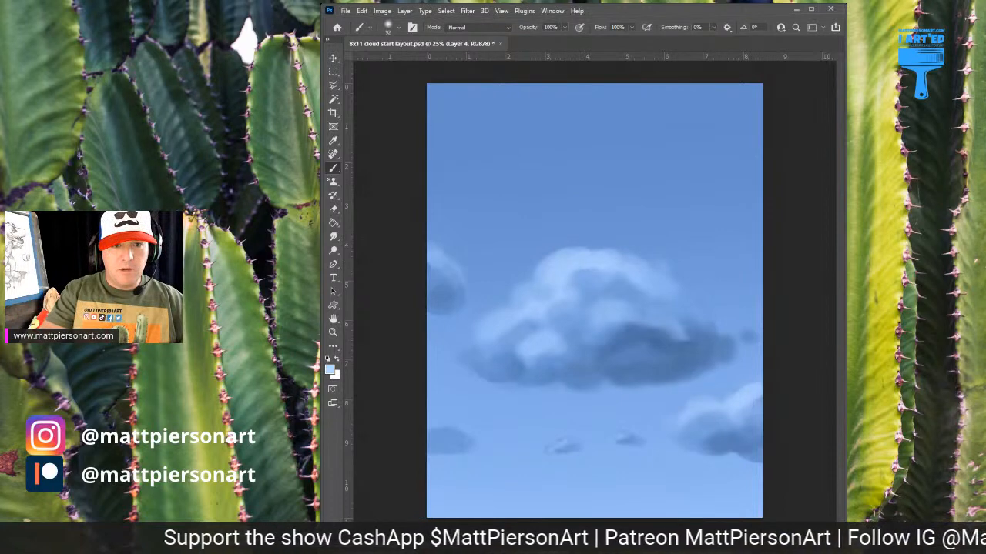
right_click(574, 274, "alt")
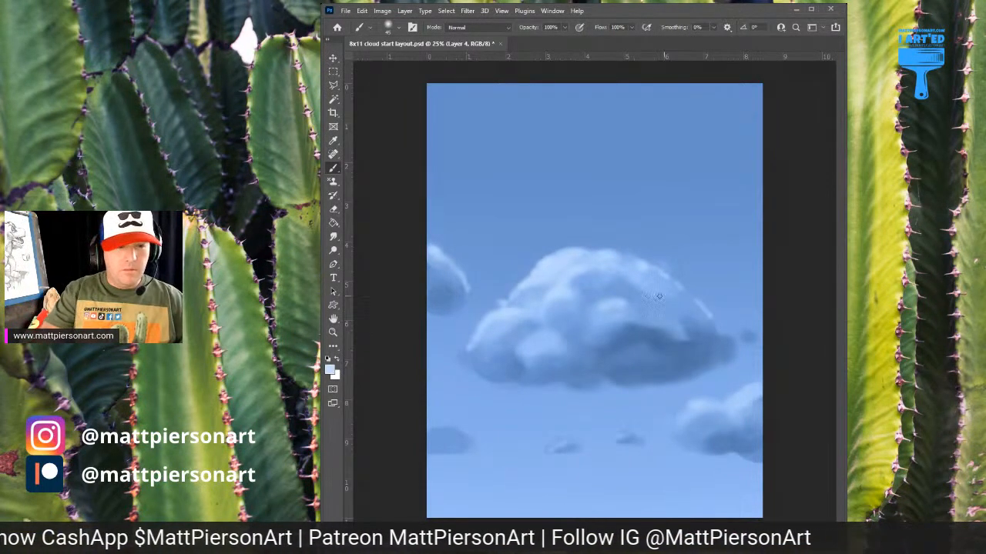
left_click(657, 370, "alt")
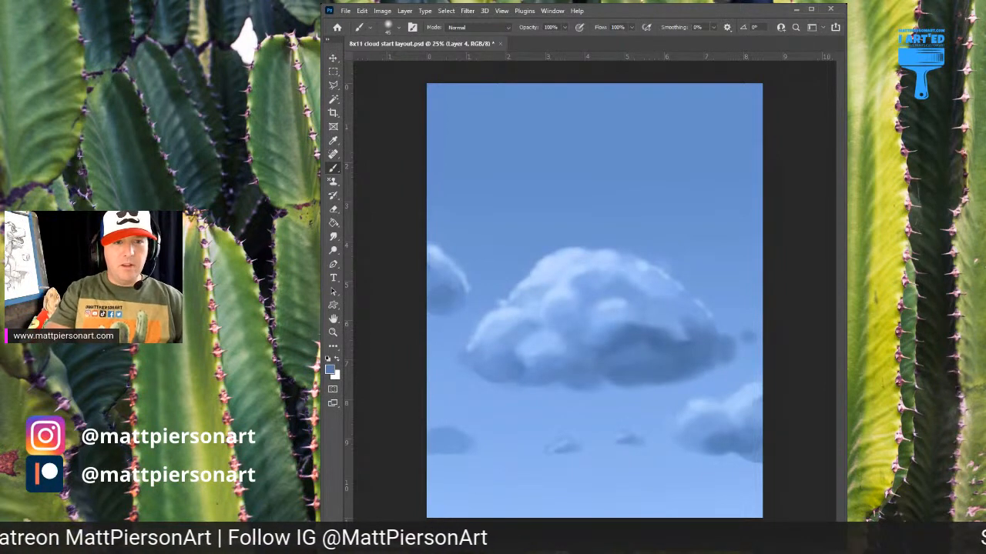
left_click(574, 259, "alt")
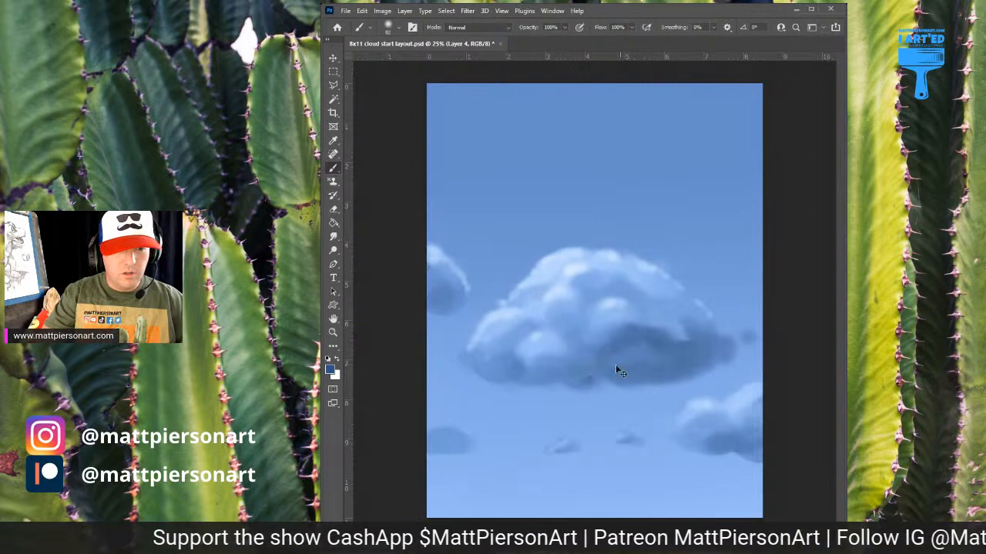
Step: Deepen the shadow along the large cloud's underside and extend its wispy right tip with sampled shadow blue
scroll(616, 367, "down", 2)
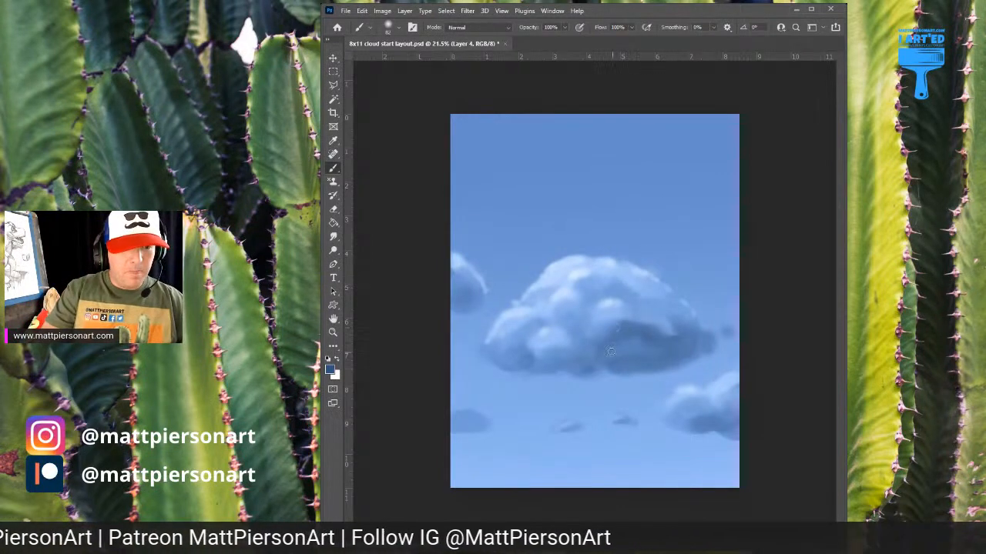
scroll(614, 351, "up", 1)
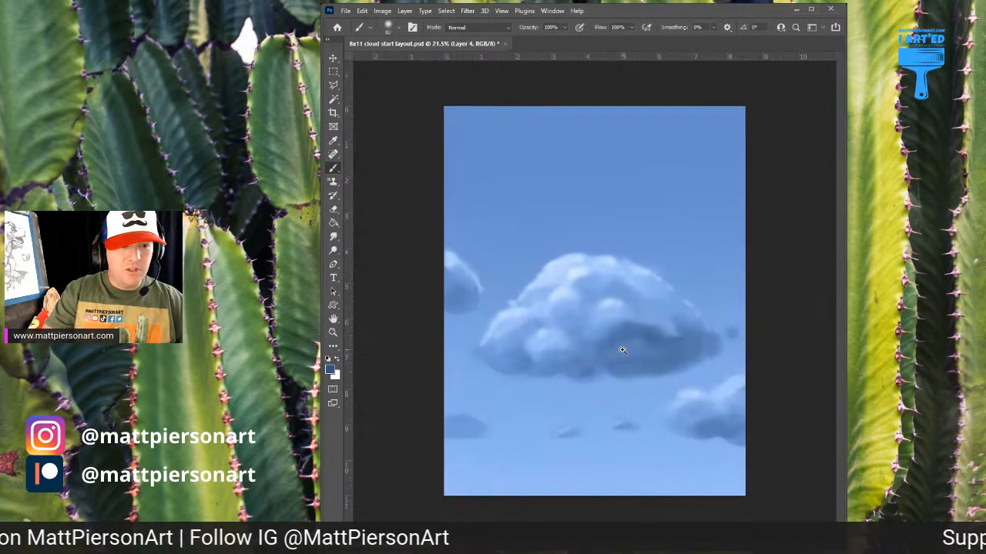
left_click_drag(588, 376, 620, 374)
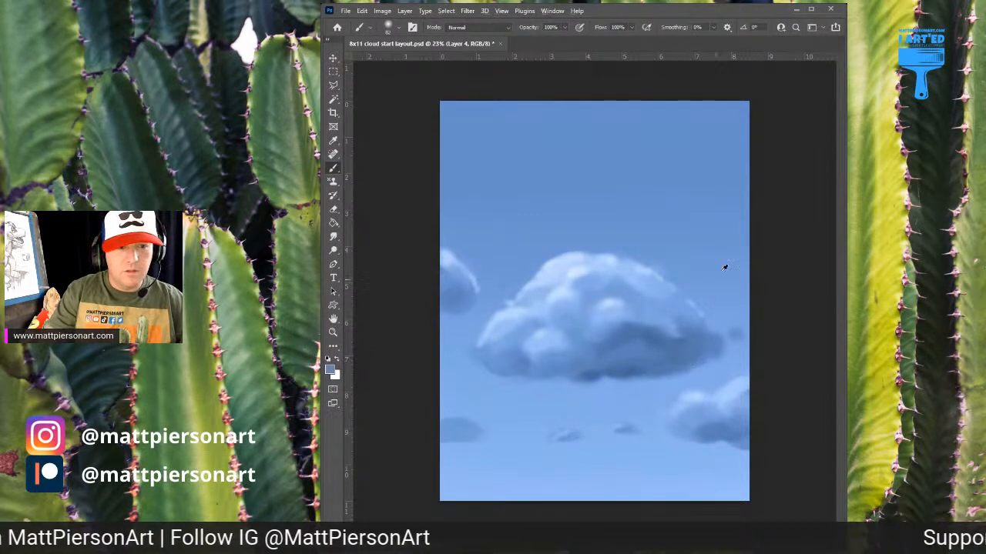
left_click(614, 366, "alt")
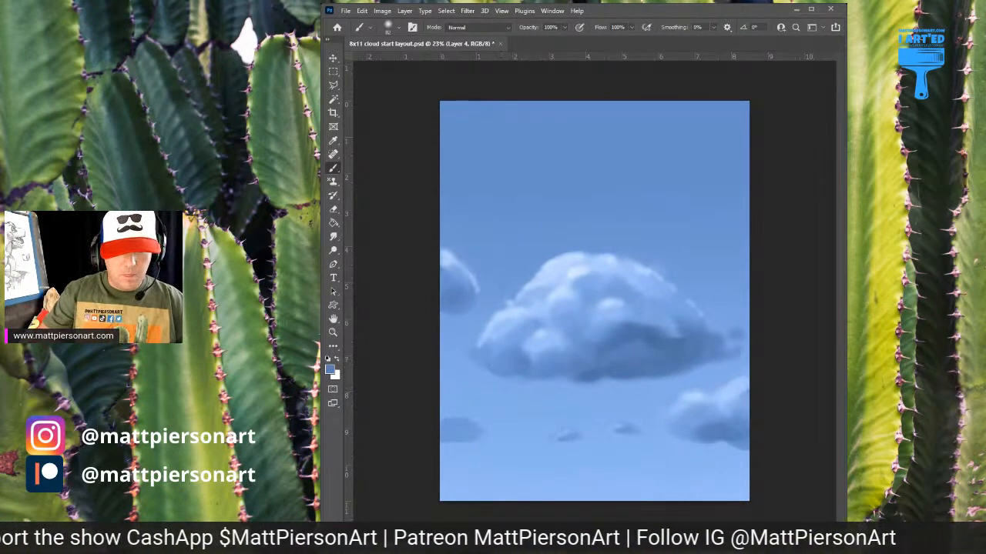
Step: Merge the painted layer down and, on a new layer, brush faint shadow wisps beside and below the large cloud's left base
key("ctrl+e")
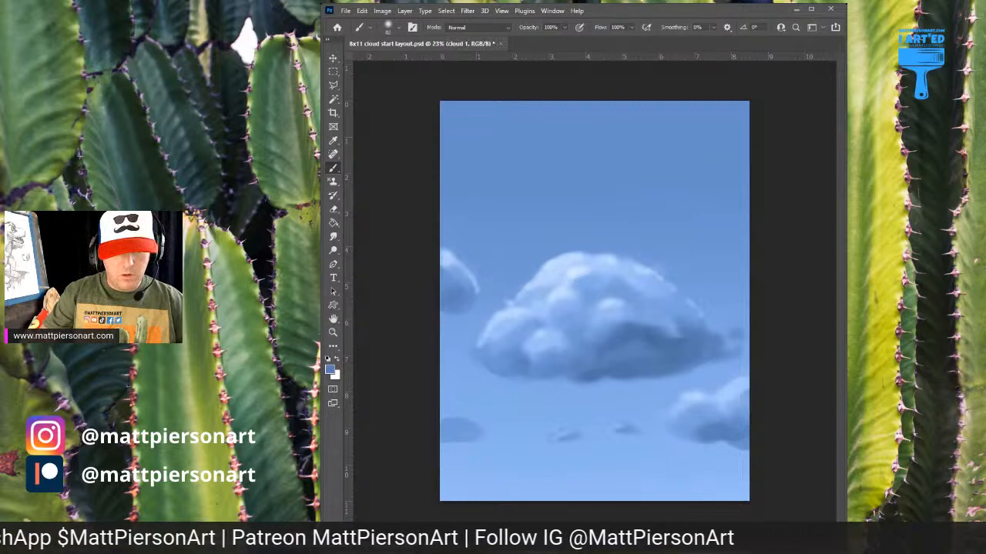
key("ctrl+shift+alt+n")
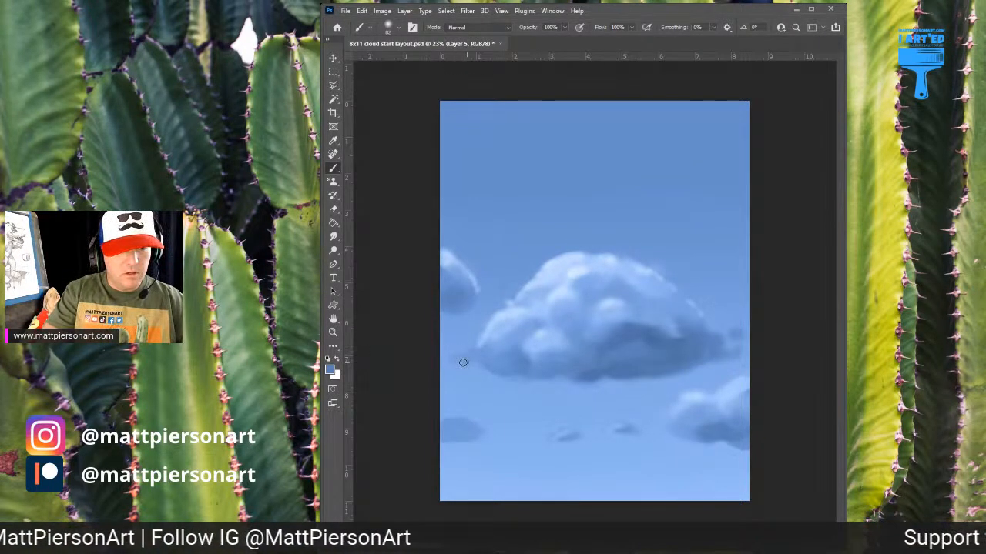
mouse_move(481, 360)
left_mouse_down()
mouse_move(452, 357)
mouse_move(466, 349)
left_mouse_up()
left_click_drag(483, 386, 489, 389)
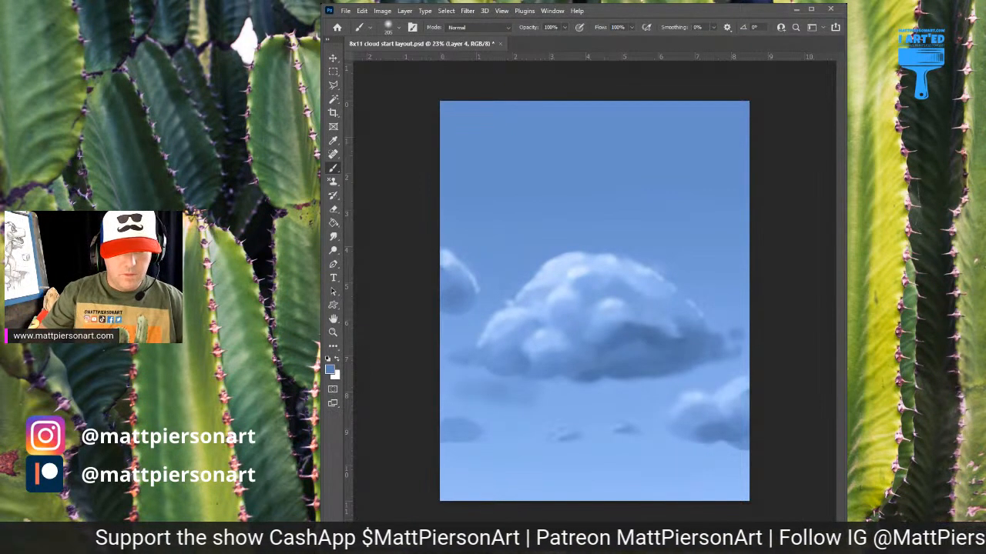
left_click(565, 347, "alt")
mouse_move(498, 361)
left_mouse_down()
mouse_move(508, 367)
mouse_move(491, 368)
left_mouse_up()
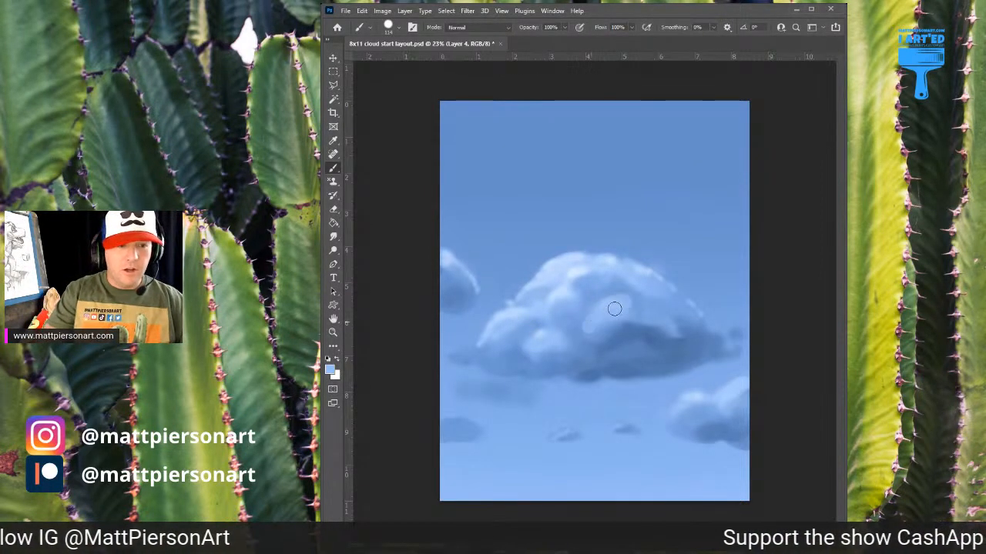
Step: Brighten the highlights on the large cloud's inner puffs and upper-left crest with sampled pale blues
left_click_drag(548, 303, 570, 288)
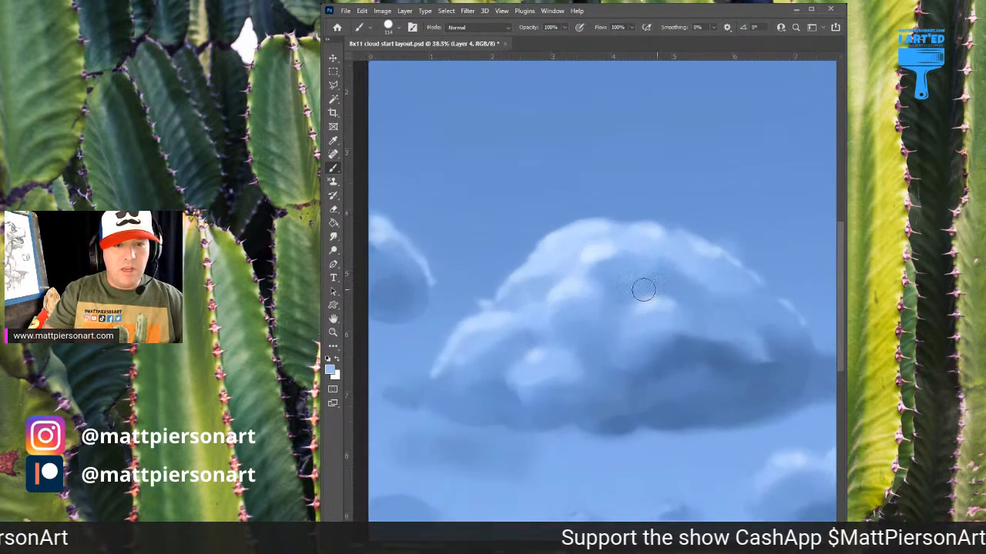
left_click(597, 252, "alt")
left_click_drag(606, 250, 590, 254)
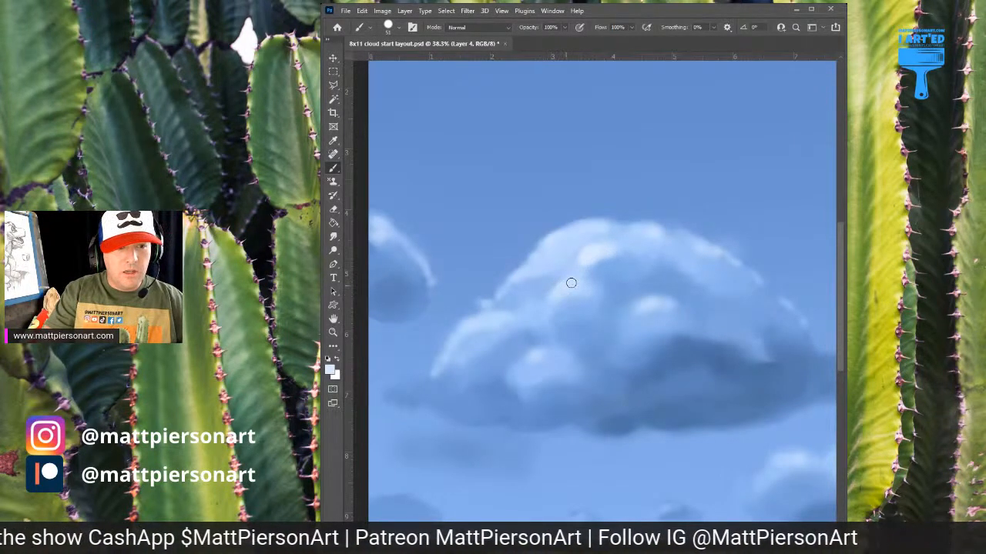
left_click_drag(569, 288, 565, 286)
left_click(547, 245, "alt")
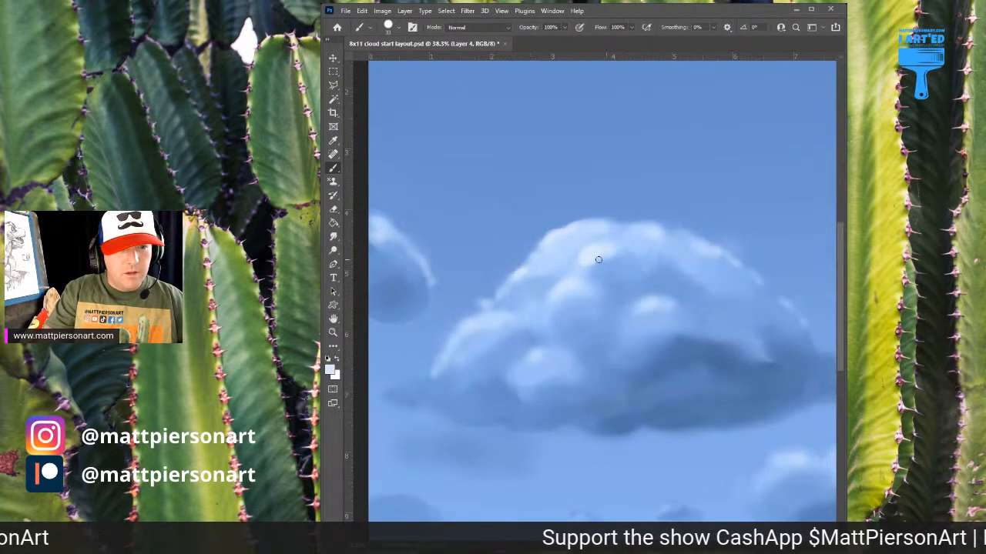
Step: Paint darker saturated-blue accents along the middle of the large cloud's bottom edge
left_click_drag(635, 299, 668, 348)
left_click_drag(698, 380, 644, 346)
left_click(562, 376, "alt")
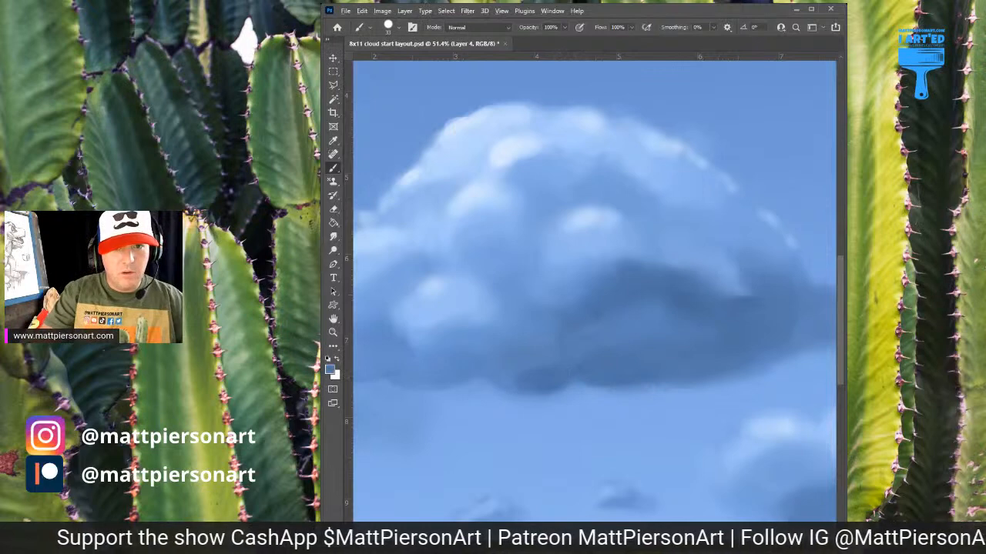
left_click(555, 383, "alt")
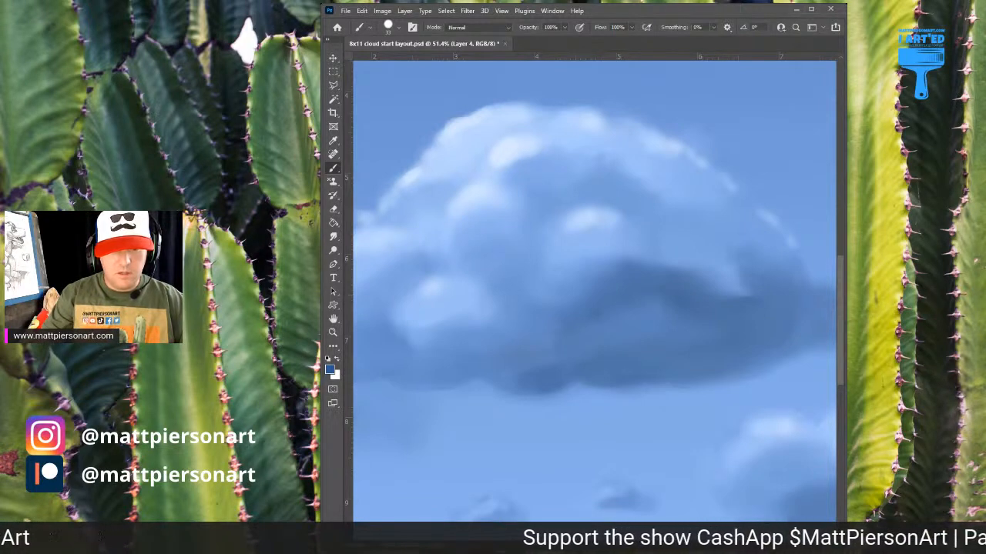
left_click_drag(541, 385, 567, 376)
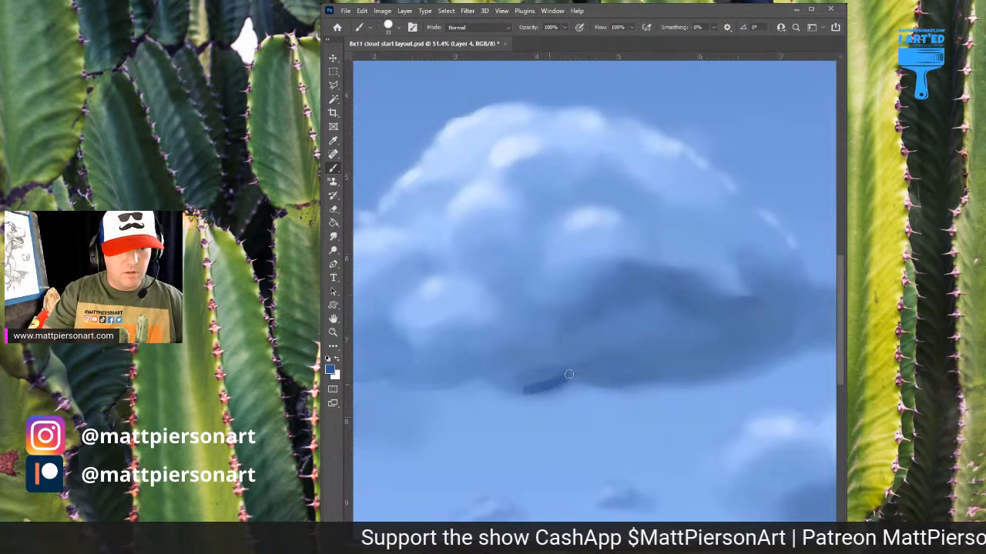
key("ctrl+z")
key("ctrl+z")
left_click_drag(666, 336, 650, 345)
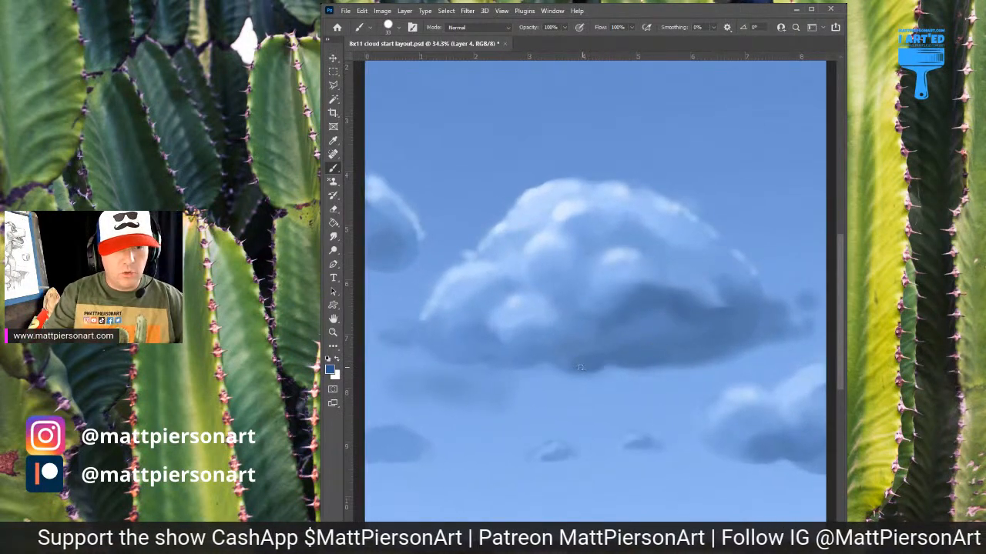
left_click_drag(584, 368, 607, 358)
key("ctrl+z")
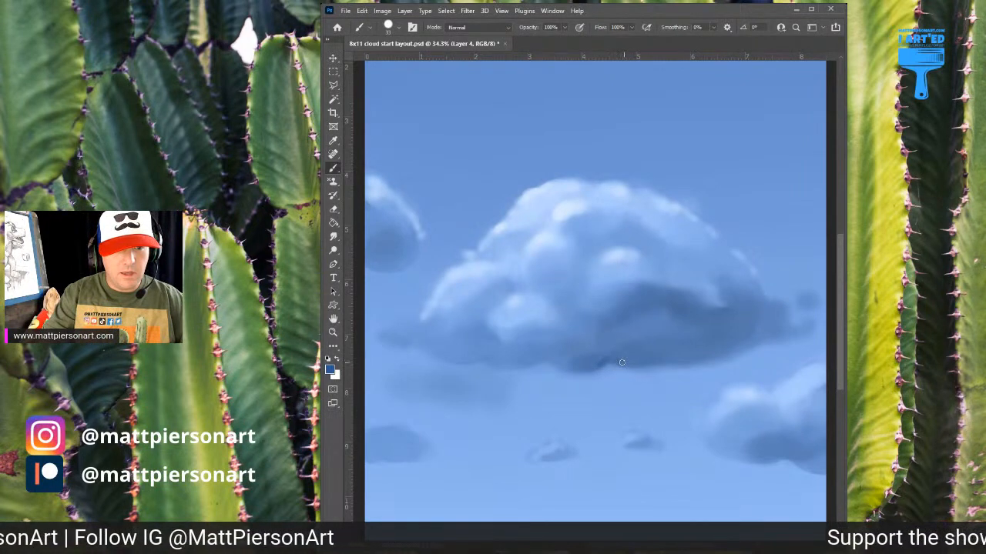
left_click_drag(611, 360, 638, 364)
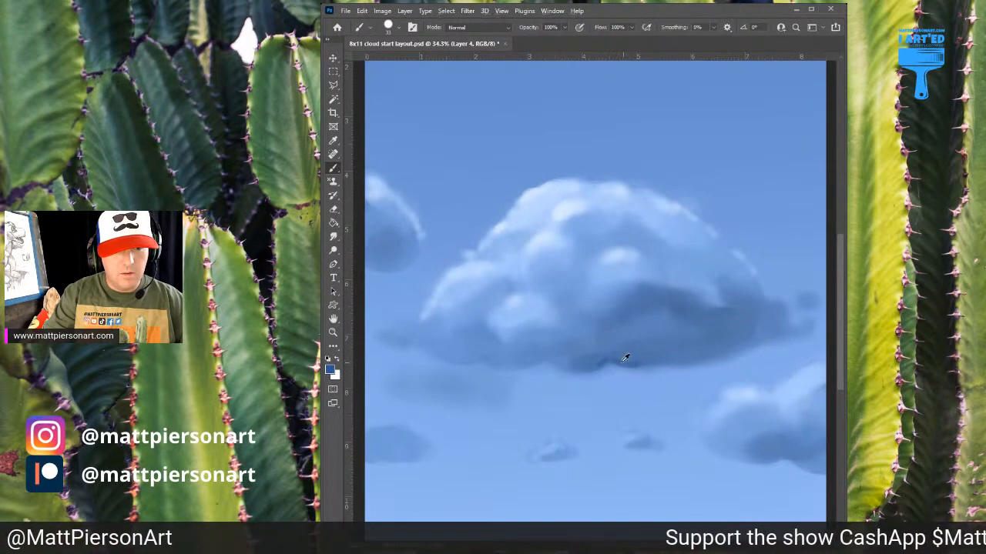
Step: Extend the dark accent sideways along the large cloud's base with a softer brush and sampled blue
left_click(624, 359, "alt")
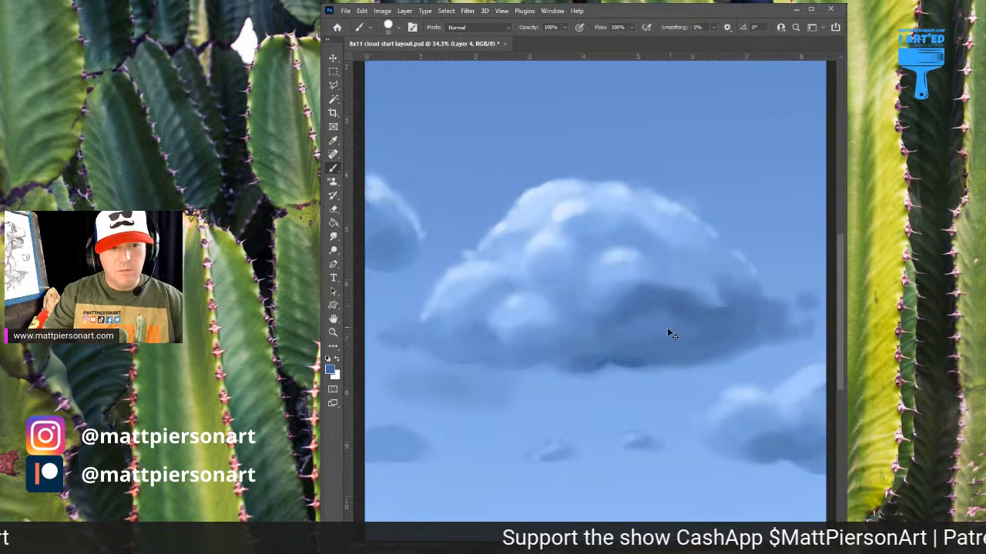
left_click_drag(667, 328, 656, 345)
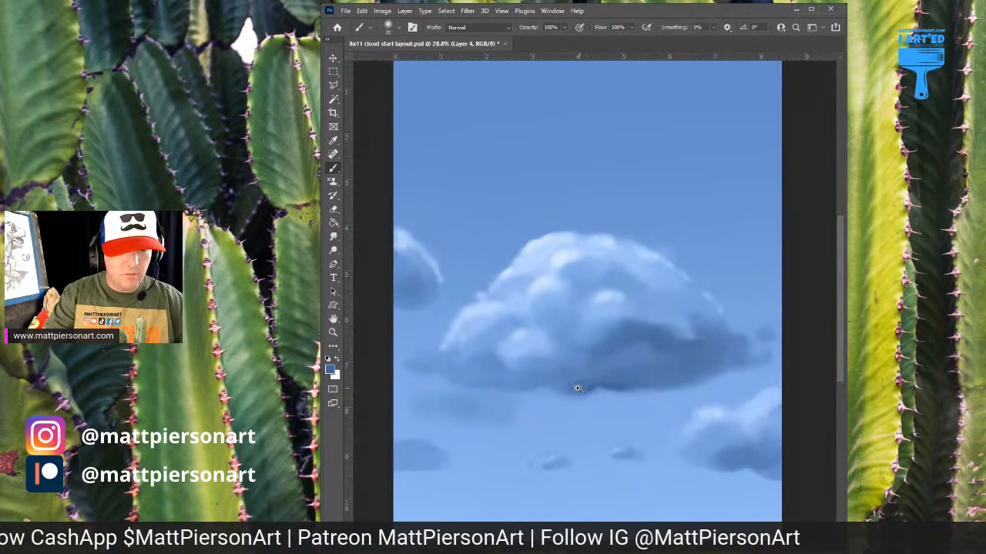
left_click_drag(578, 389, 606, 381)
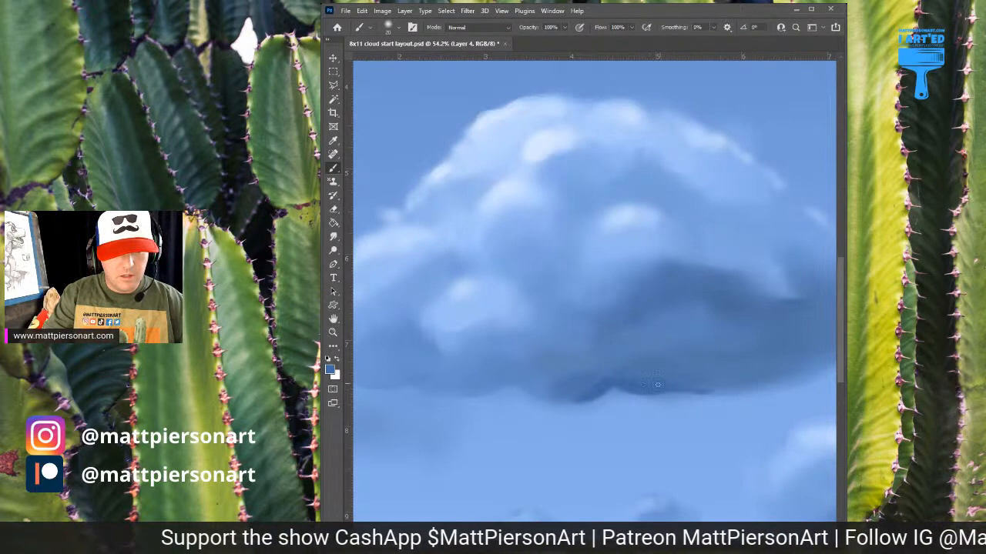
scroll(658, 385, "down", 4)
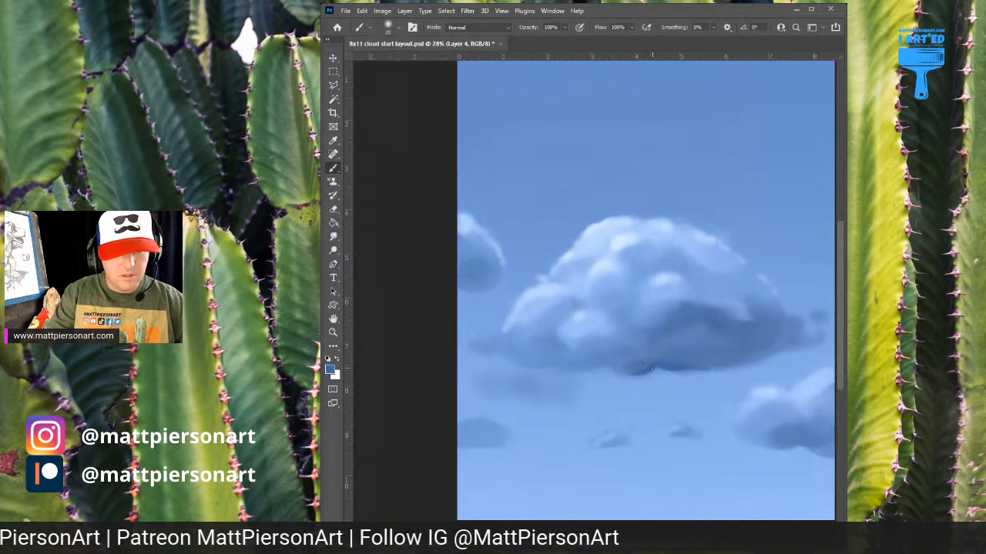
scroll(653, 344, "up", 1)
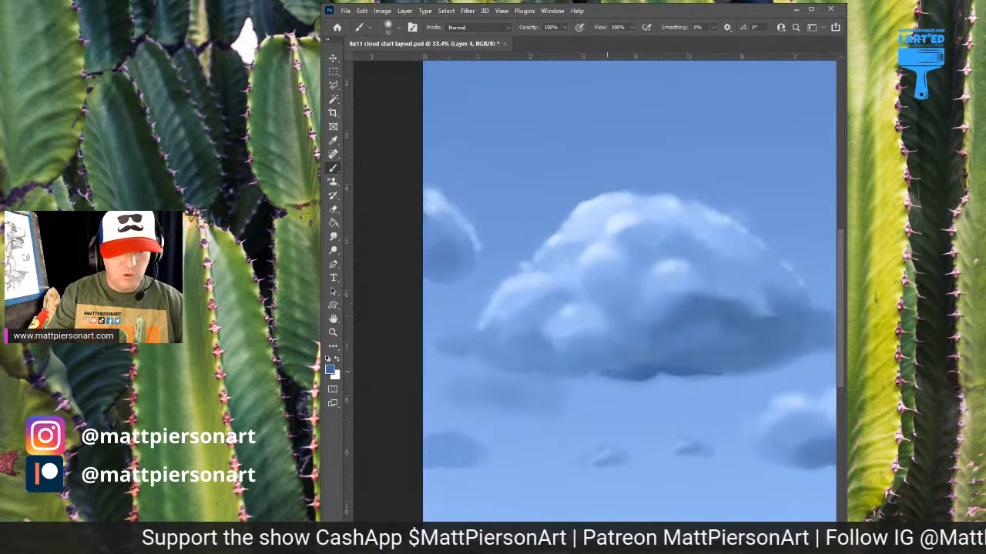
left_click_drag(602, 374, 697, 408)
key("ctrl+z")
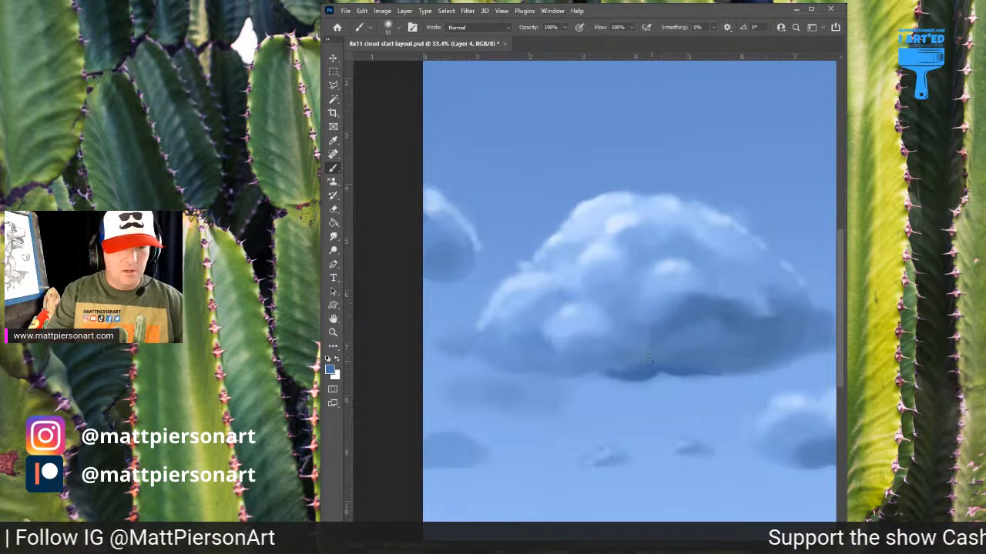
Step: Blend the dark accents into the large cloud's underside using blues sampled along its base
left_click(619, 369, "alt")
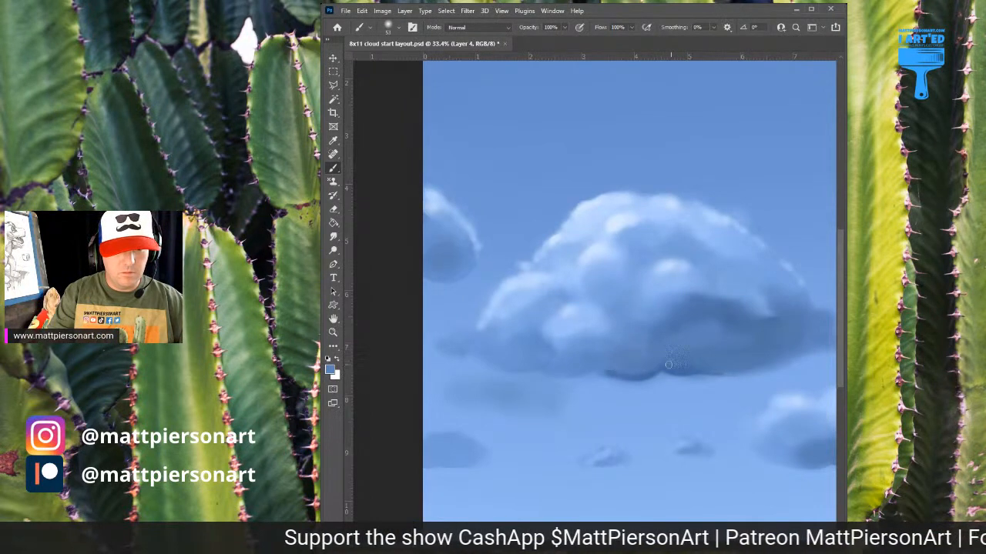
left_click(550, 375, "alt")
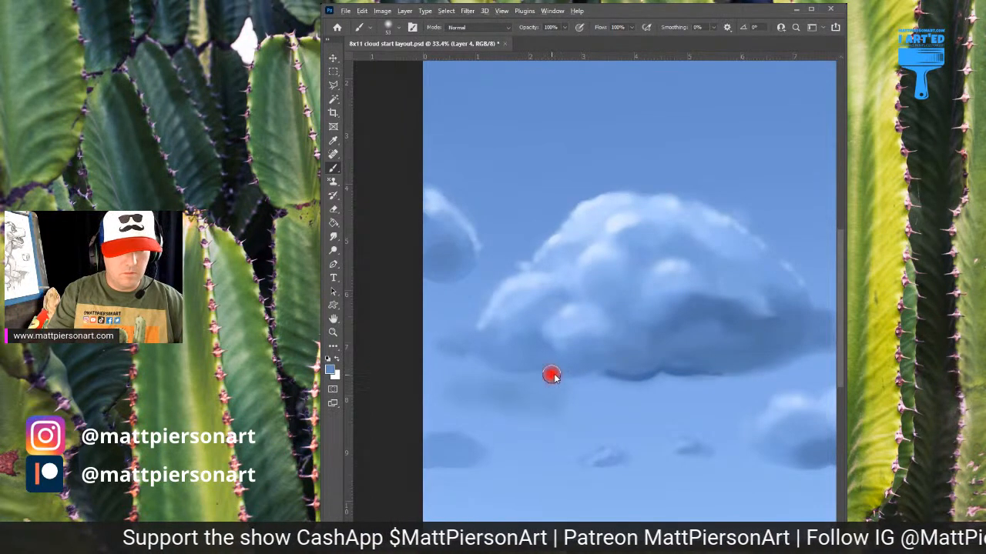
mouse_move(557, 370)
left_mouse_down()
mouse_move(513, 377)
mouse_move(682, 367)
mouse_move(647, 374)
mouse_move(605, 370)
mouse_move(697, 342)
mouse_move(602, 365)
left_mouse_up()
left_click(497, 371, "alt")
left_click(640, 371, "alt")
left_click(657, 369, "alt")
scroll(667, 362, "down", 2)
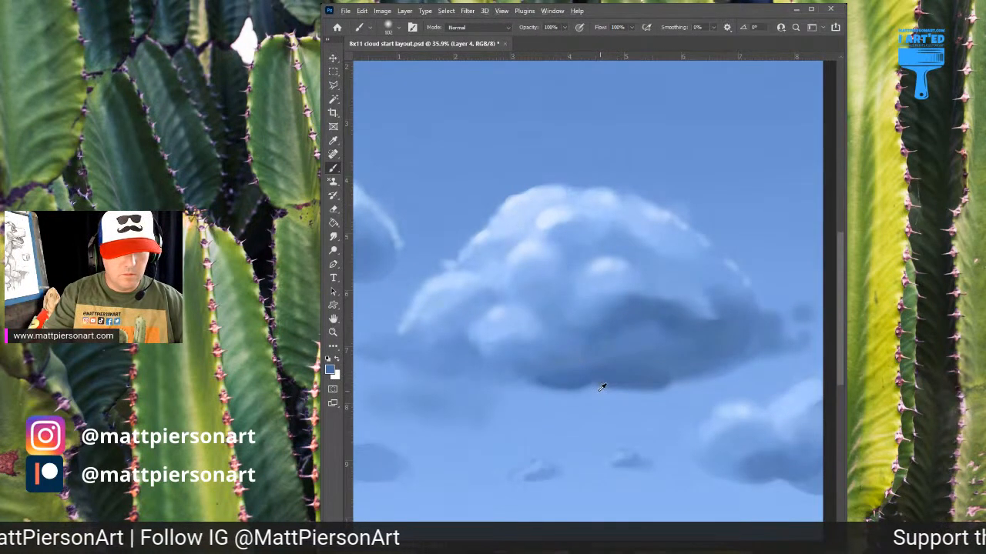
Step: Soften the large cloud's bottom contour by brushing sampled sky blue beneath it
left_click(602, 388, "alt")
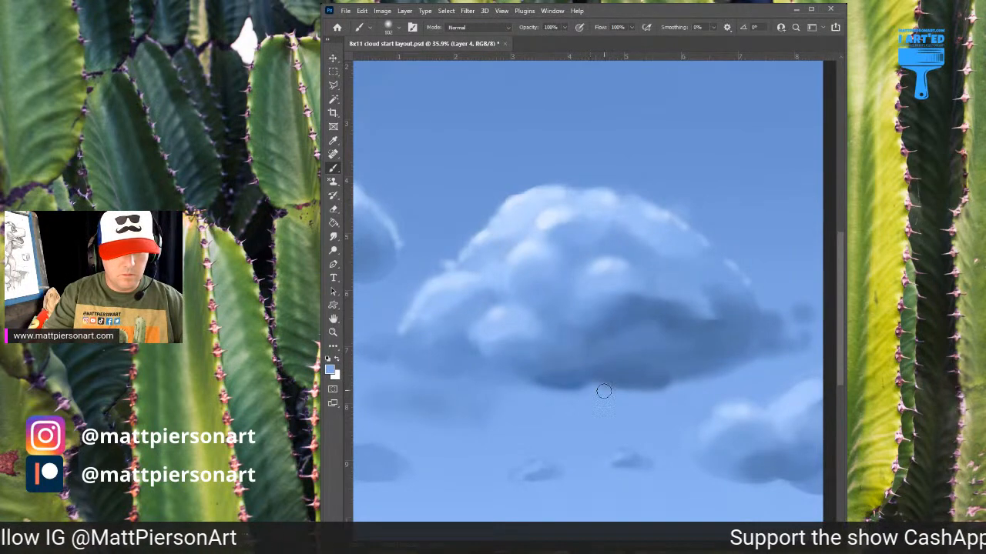
left_click_drag(604, 392, 665, 389)
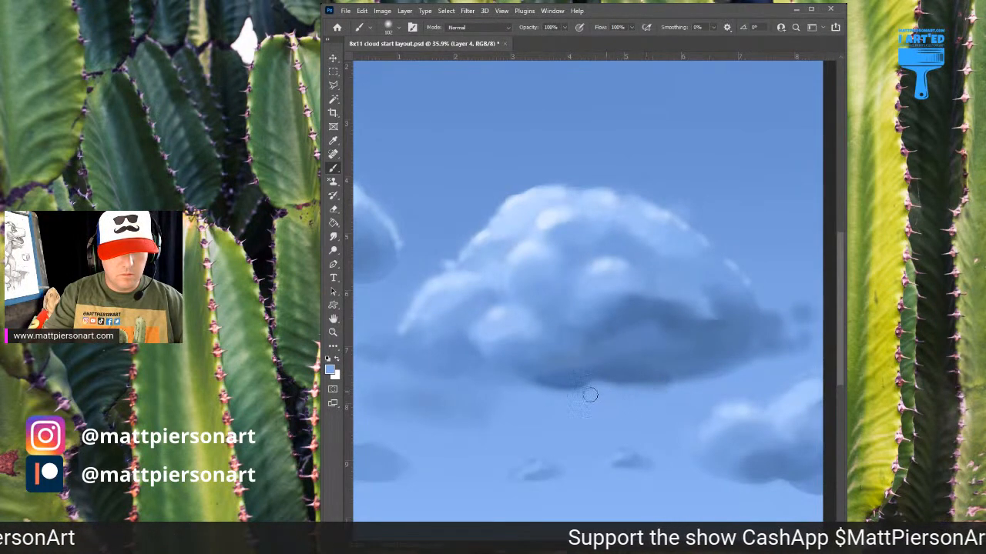
mouse_move(590, 395)
left_mouse_down()
mouse_move(532, 388)
mouse_move(573, 384)
mouse_move(532, 388)
mouse_move(602, 381)
mouse_move(613, 391)
mouse_move(596, 398)
mouse_move(551, 385)
mouse_move(588, 377)
mouse_move(556, 383)
mouse_move(583, 389)
mouse_move(548, 390)
mouse_move(588, 363)
mouse_move(579, 379)
mouse_move(640, 381)
left_mouse_up()
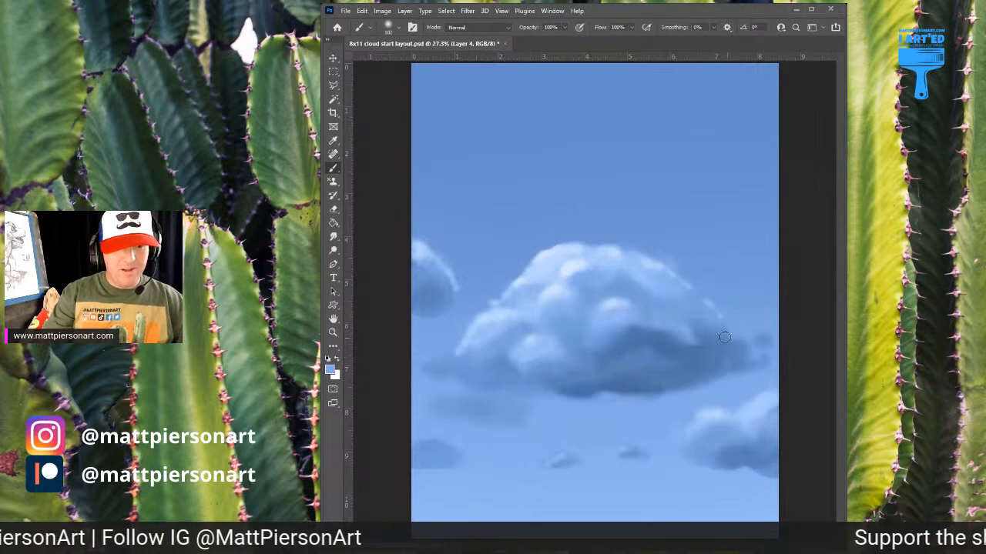
left_click_drag(622, 379, 638, 366)
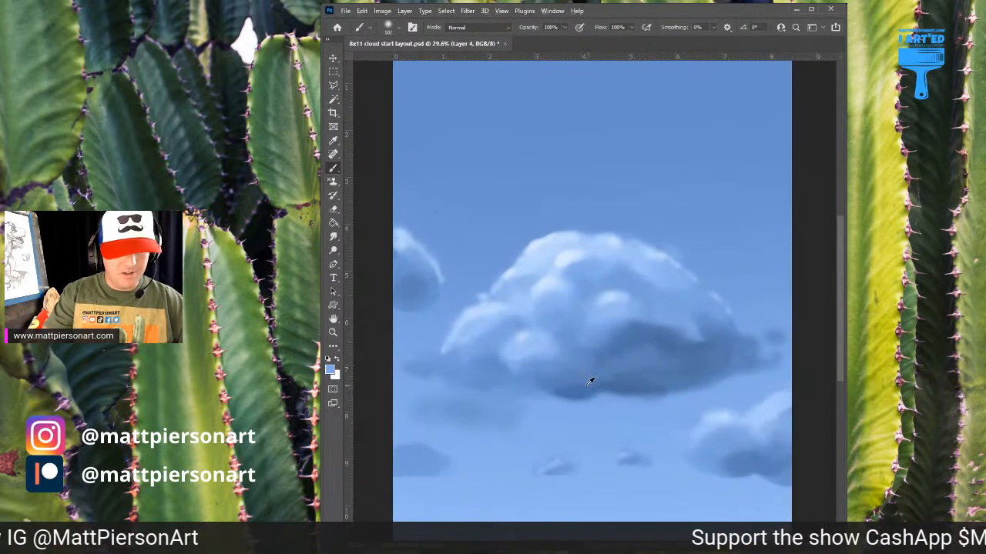
Step: Even out the large cloud's base with sampled shadow blue, then merge the layer into cloud 2 and add a new layer
left_click(575, 378, "alt")
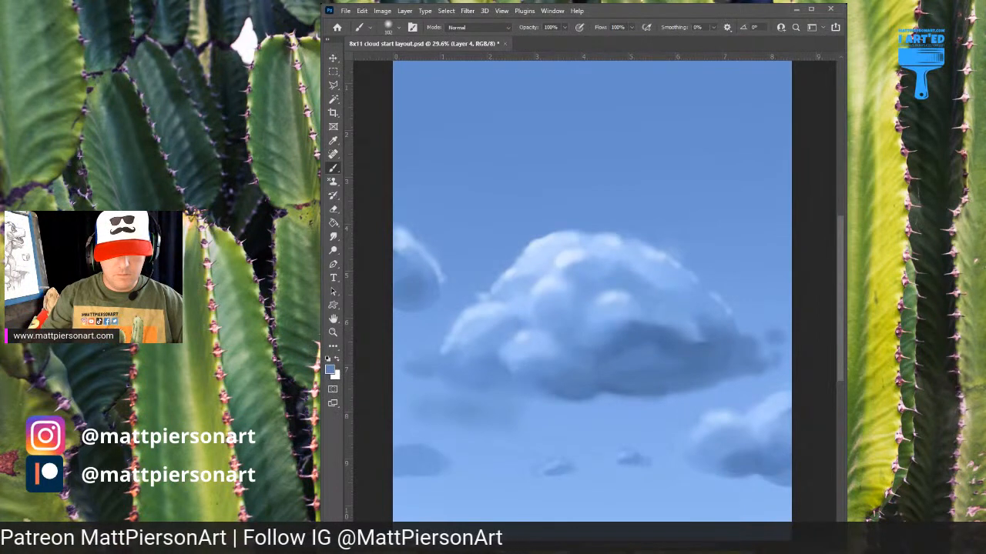
key("ctrl+e")
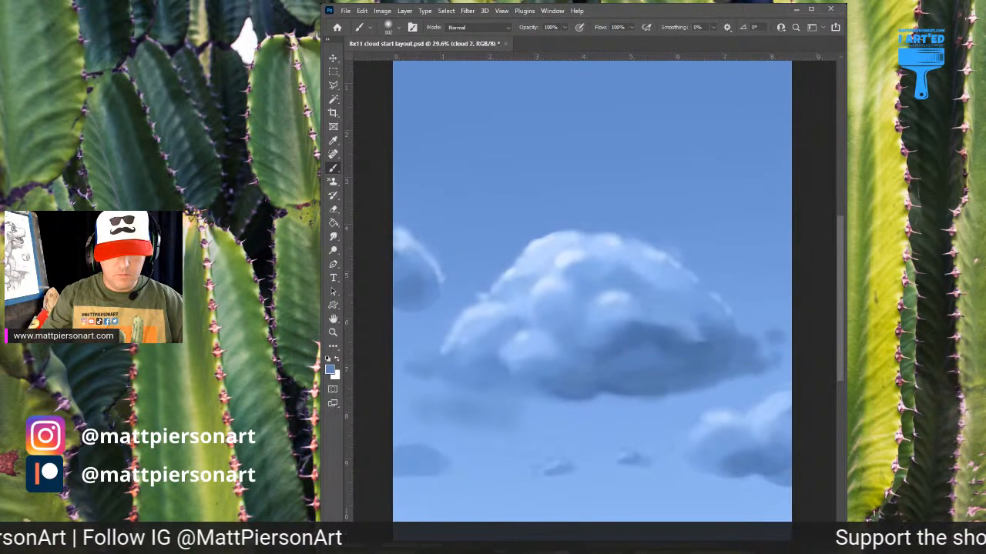
key("ctrl+shift+alt+n")
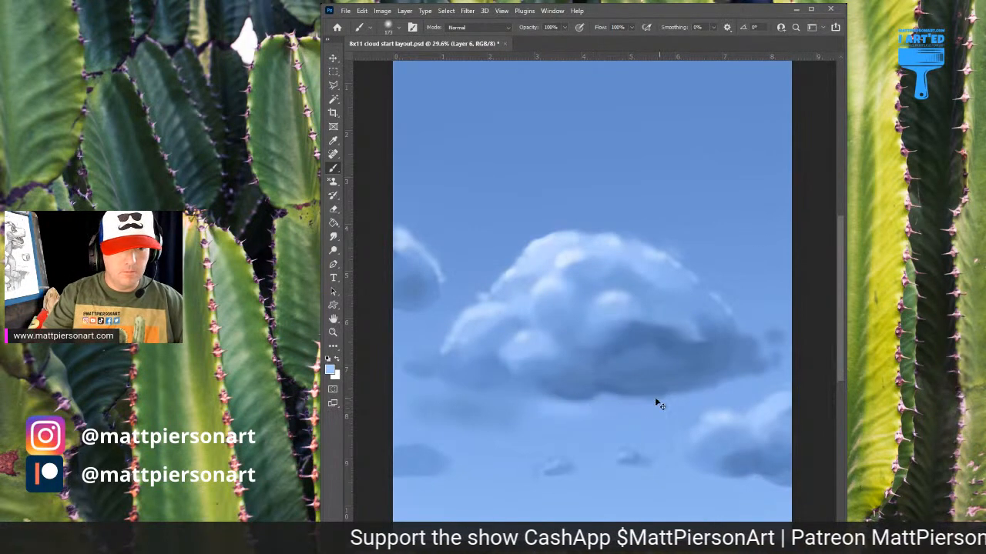
scroll(651, 397, "down", 2)
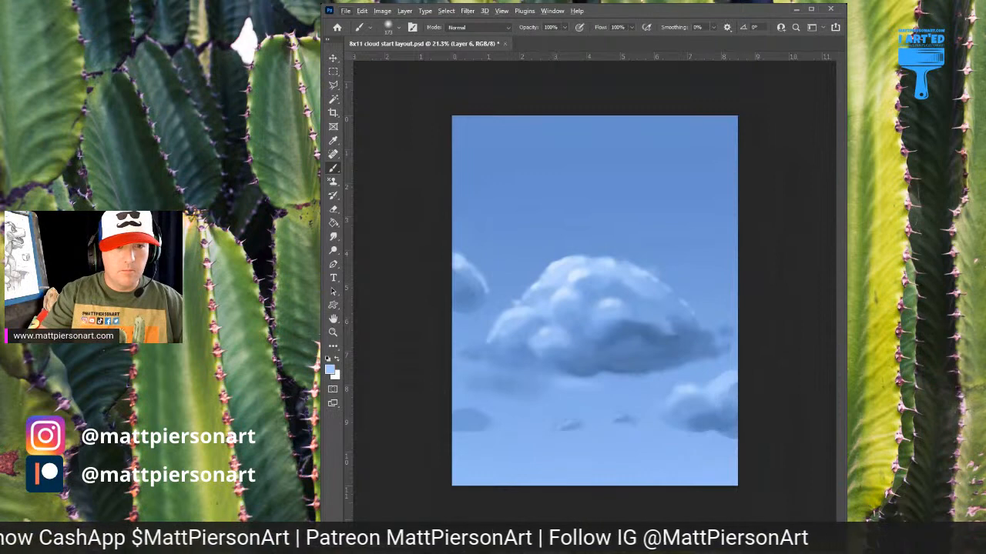
left_click(586, 396, "alt")
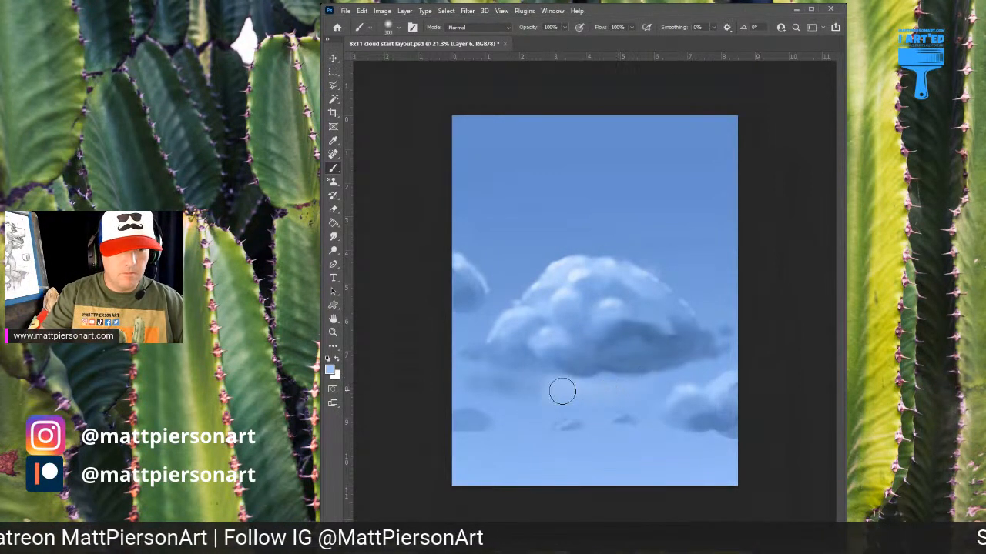
left_click_drag(513, 387, 637, 382)
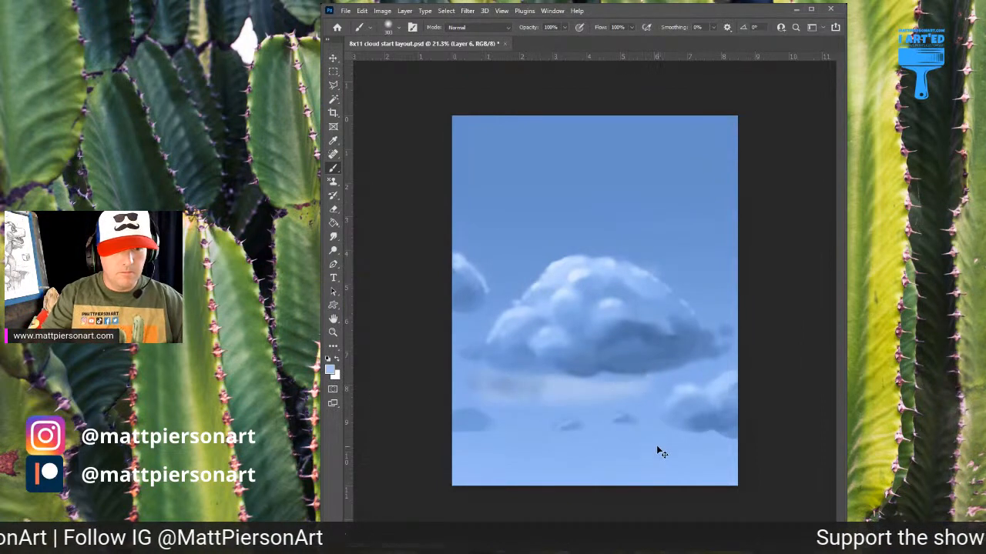
key("ctrl+z")
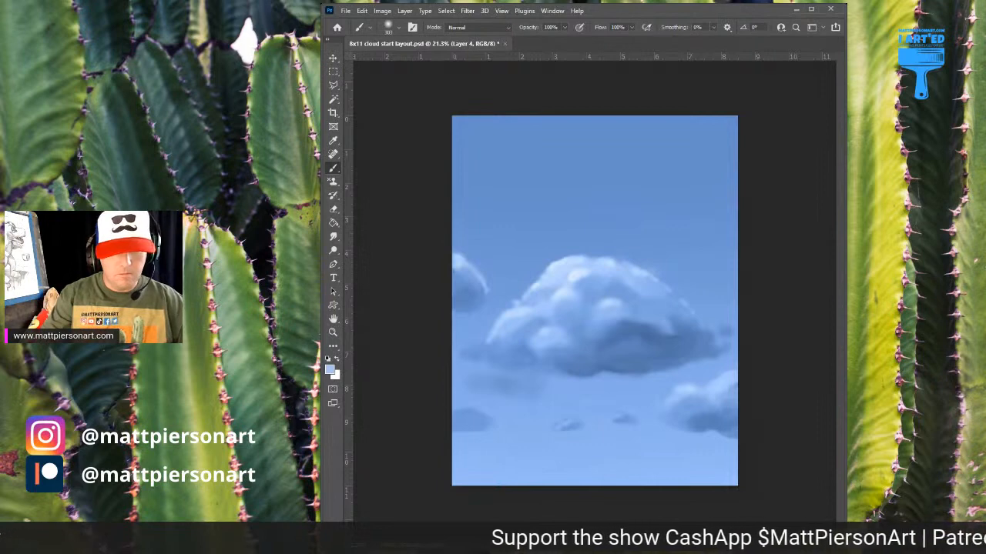
Step: Paint out the faint shadow wisp below the large cloud's left base with sampled sky blue
left_click(624, 370, "ctrl")
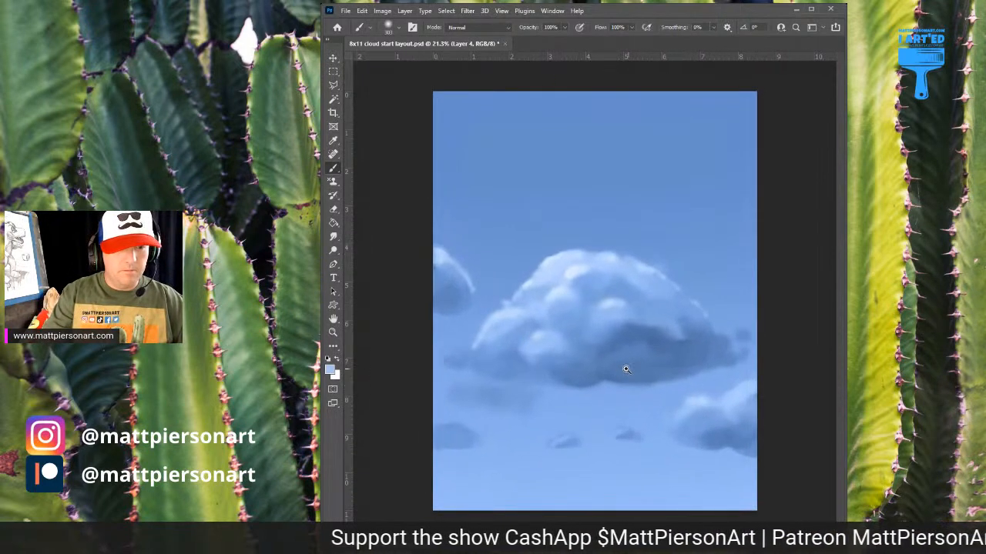
left_click(505, 396, "alt")
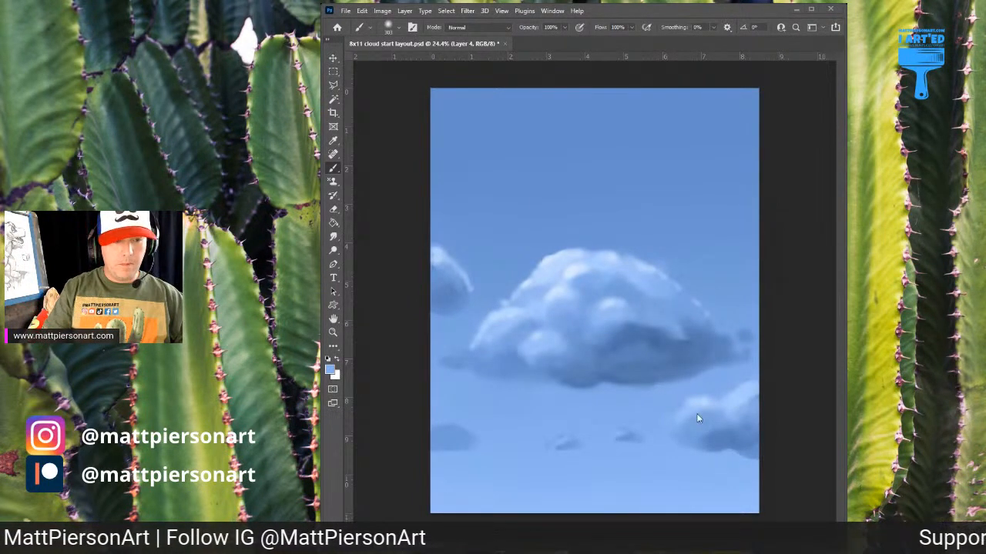
Step: Step back through the painting history to review the earlier cloud layout, and restore the current painting
key("ctrl+z")
key("ctrl+z")
key("ctrl+z")
key("ctrl+z")
key("ctrl+z")
key("ctrl+z")
key("ctrl+z")
key("ctrl+z")
key("ctrl+z")
key("ctrl+z")
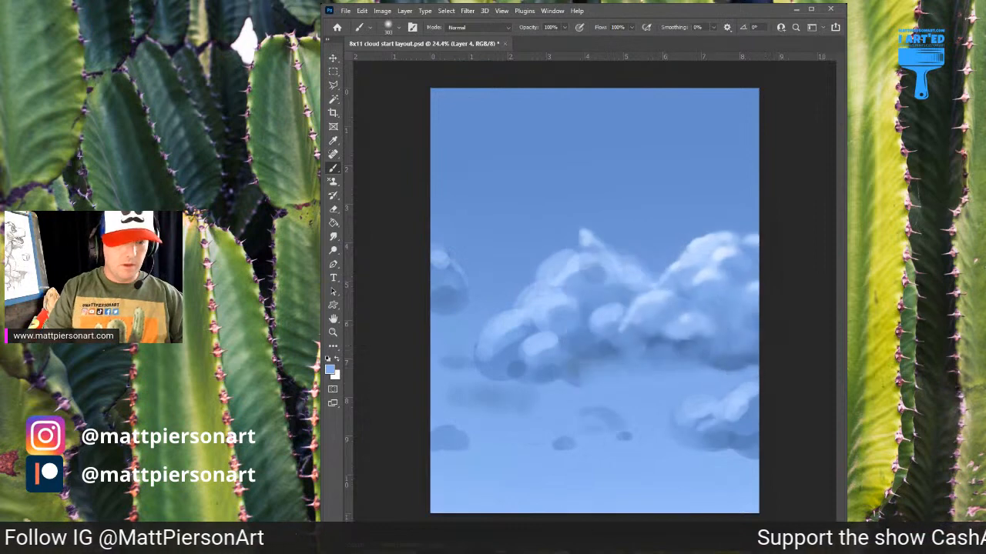
key("ctrl+shift+z")
key("ctrl+shift+z")
key("ctrl+shift+z")
key("ctrl+shift+z")
key("ctrl+shift+z")
key("ctrl+shift+z")
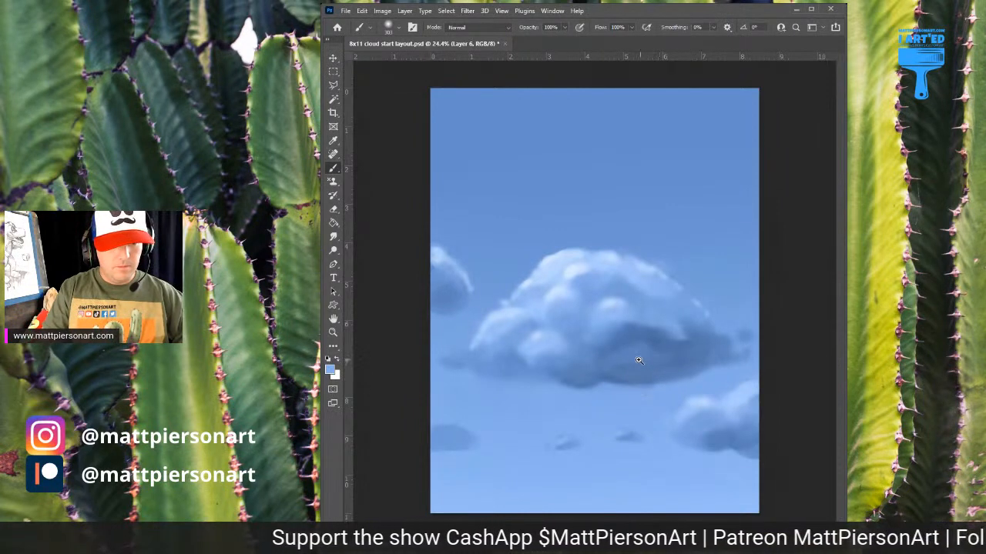
Step: Toggle the refined cloud layer's visibility repeatedly to compare the rough and finished clouds, leaving it shown
mouse_move(660, 320)
left_mouse_down()
mouse_move(624, 346)
mouse_move(649, 344)
left_mouse_up()
left_click_drag(644, 283, 625, 290)
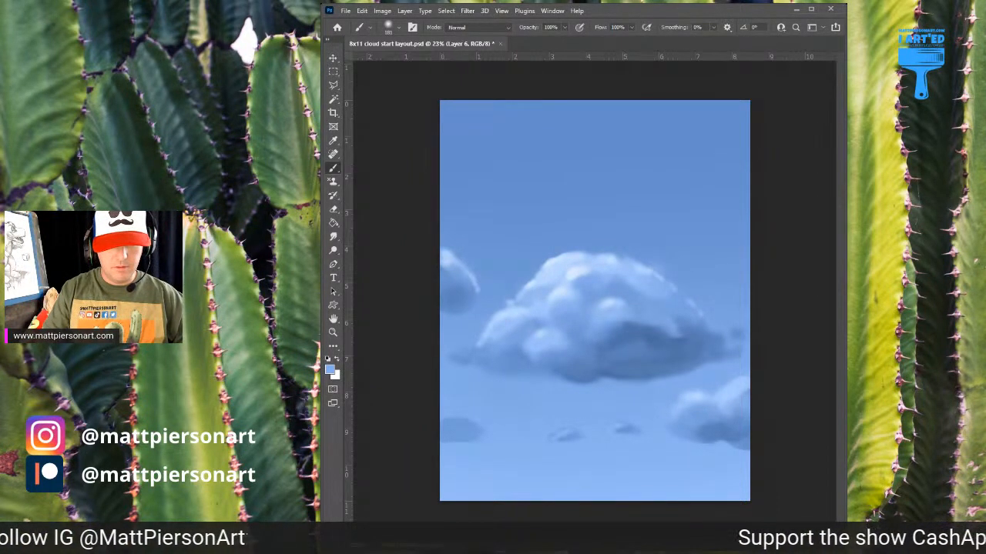
key("ctrl+comma")
key("ctrl+comma")
key("ctrl+comma")
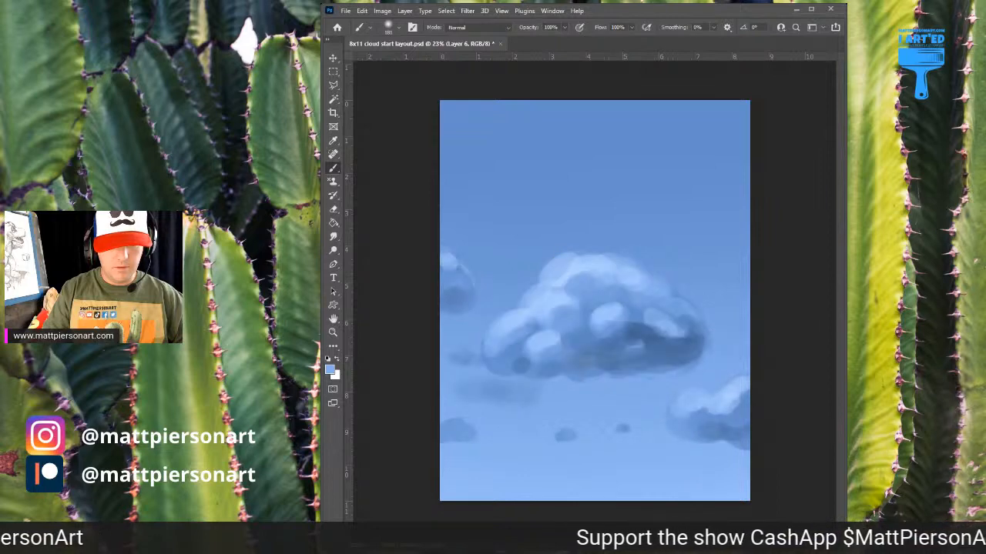
key("ctrl+comma")
key("ctrl+comma")
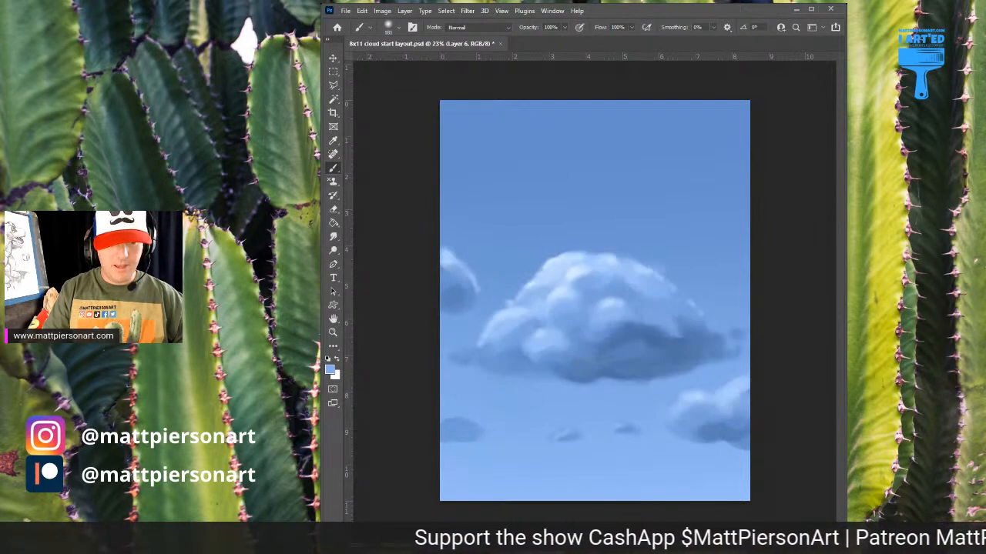
key("ctrl+comma")
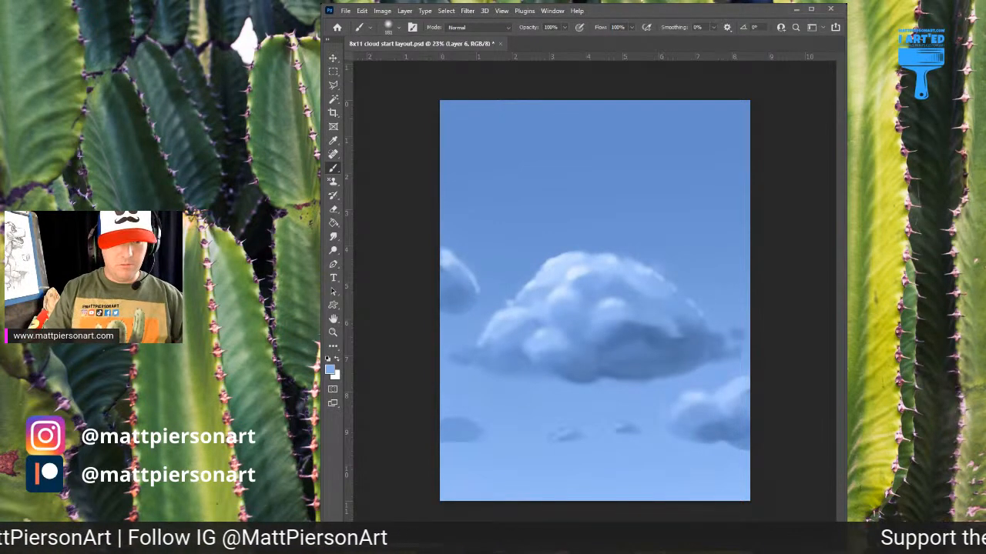
left_click_drag(628, 356, 653, 331)
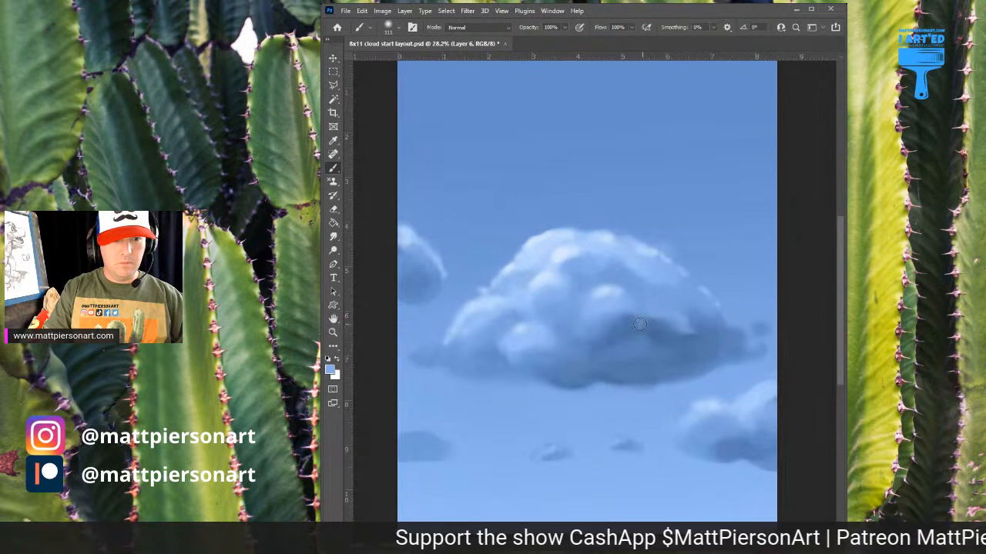
Step: Model the large cloud's central puffs with sampled light and shadow blues, rounding their highlights and deepening the gaps between them
left_click(638, 322, "alt")
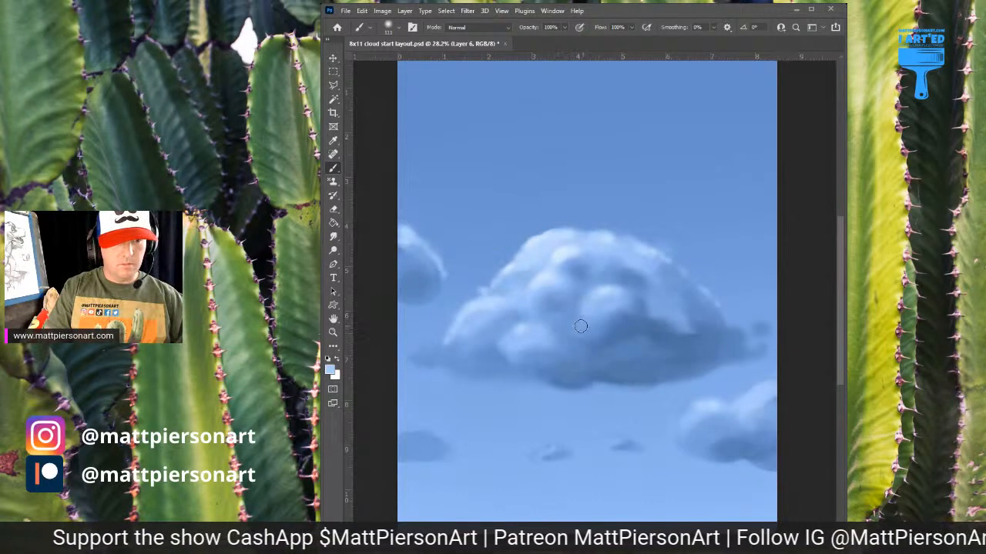
left_click(556, 303, "alt")
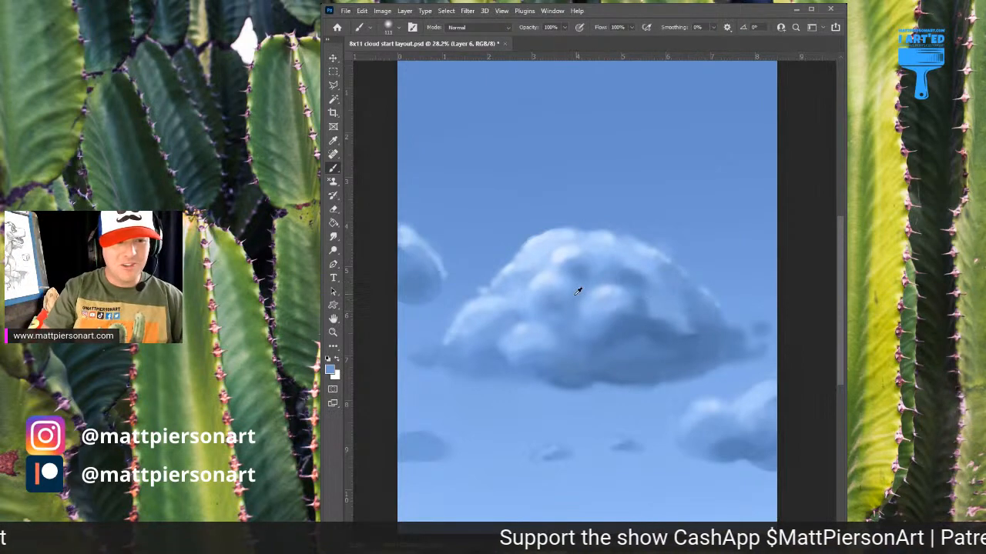
left_click(548, 290, "alt")
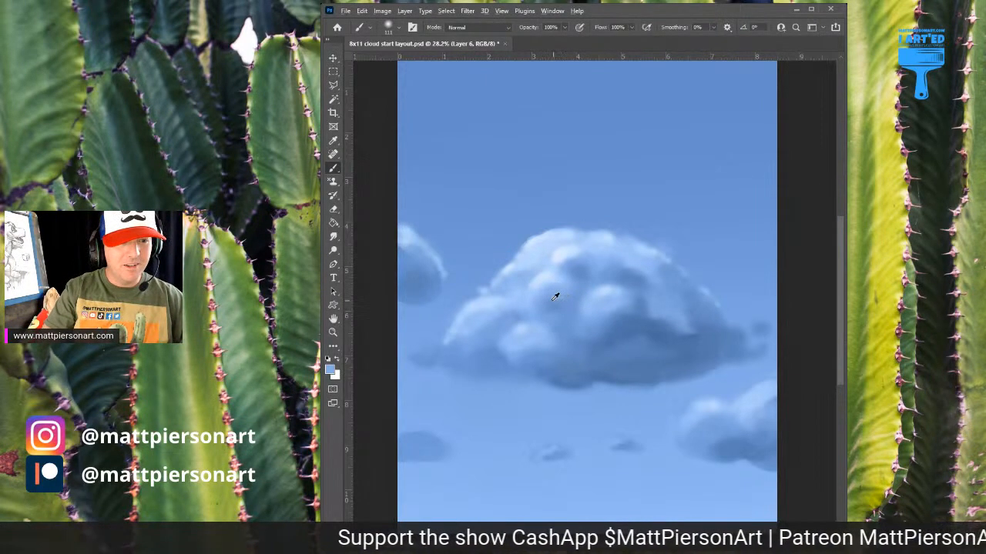
left_click(553, 297, "alt")
left_click(543, 279, "alt")
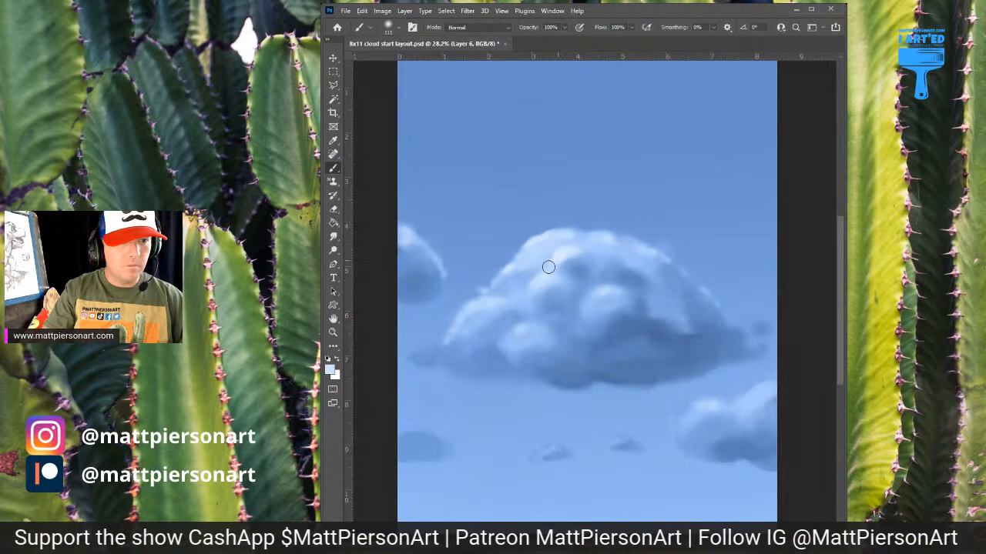
left_click(564, 260, "alt")
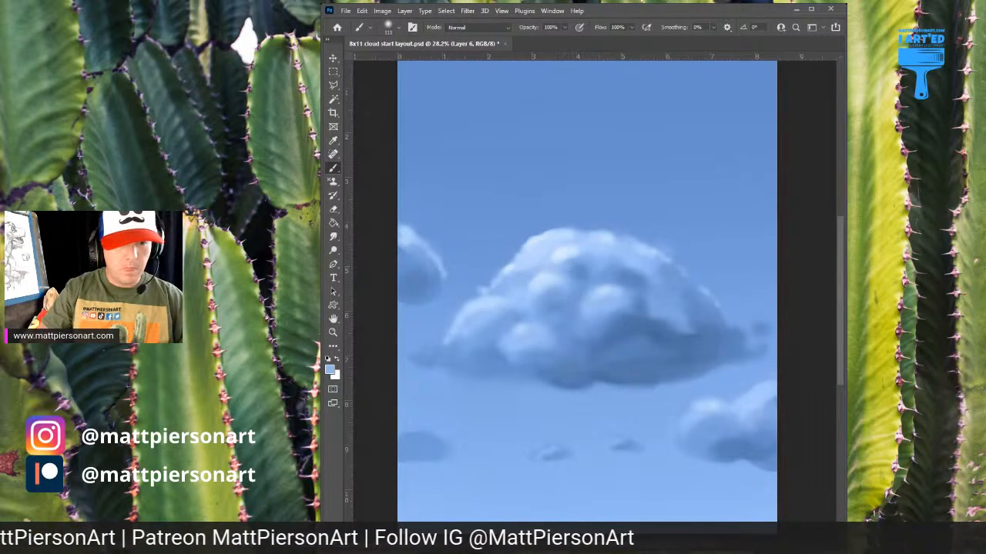
Step: Soften the large cloud's underside with sampled shadow and sky blues, and paint a faint shadow wisp beneath it
left_click(637, 379, "alt")
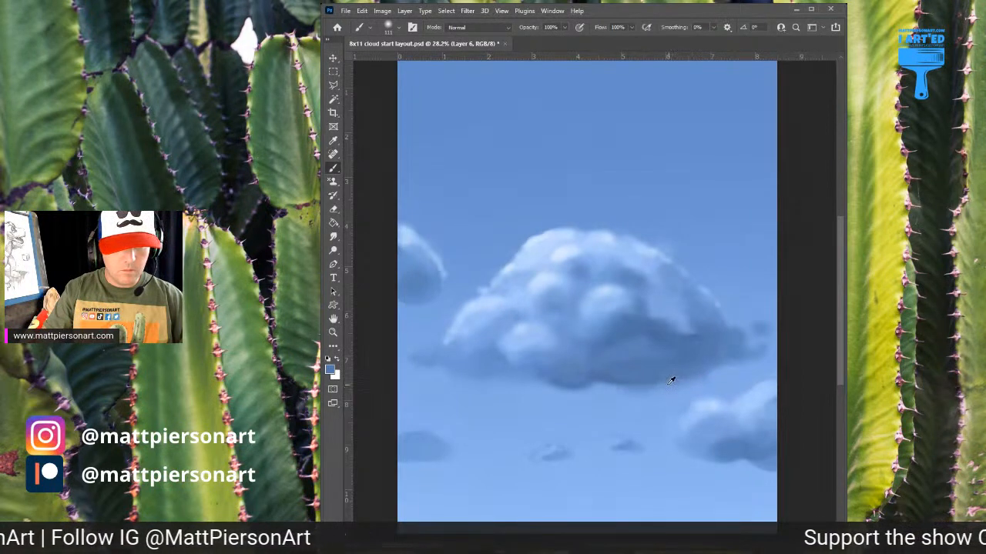
left_click(673, 379, "alt")
left_click(613, 383, "alt")
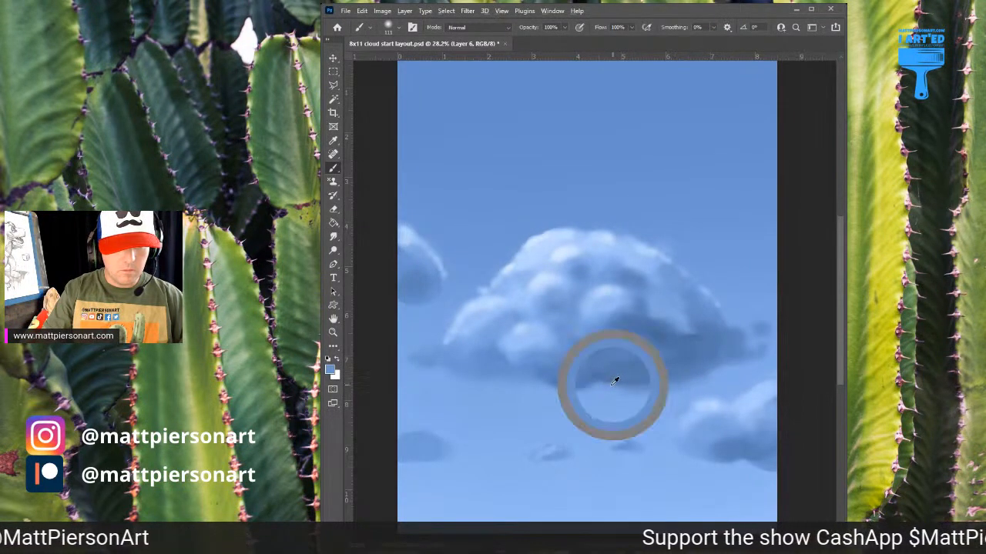
left_click(567, 386, "alt")
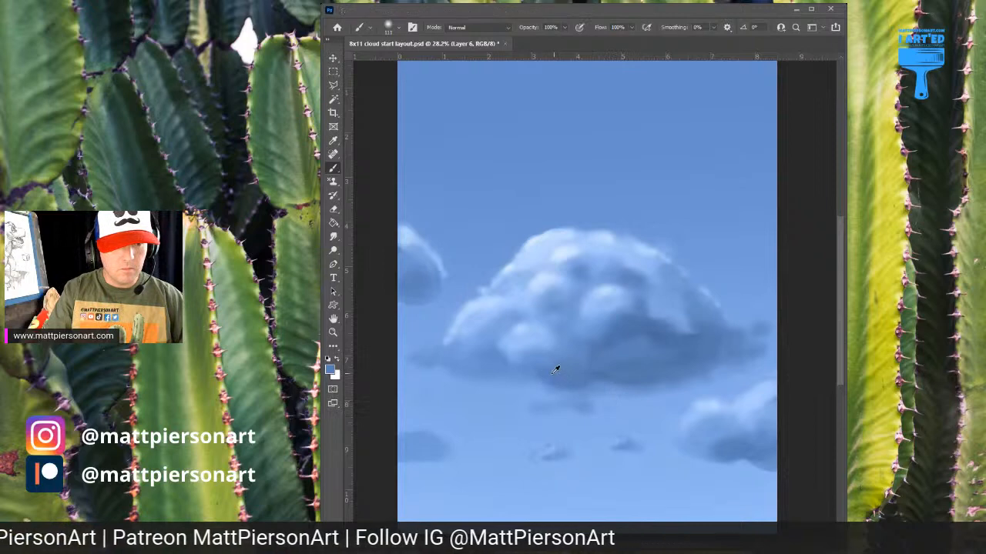
Step: Brighten the large cloud's lower-left puff and work small highlights and shading into its right side with sampled blues
left_click(509, 353, "alt")
left_click(520, 331, "alt")
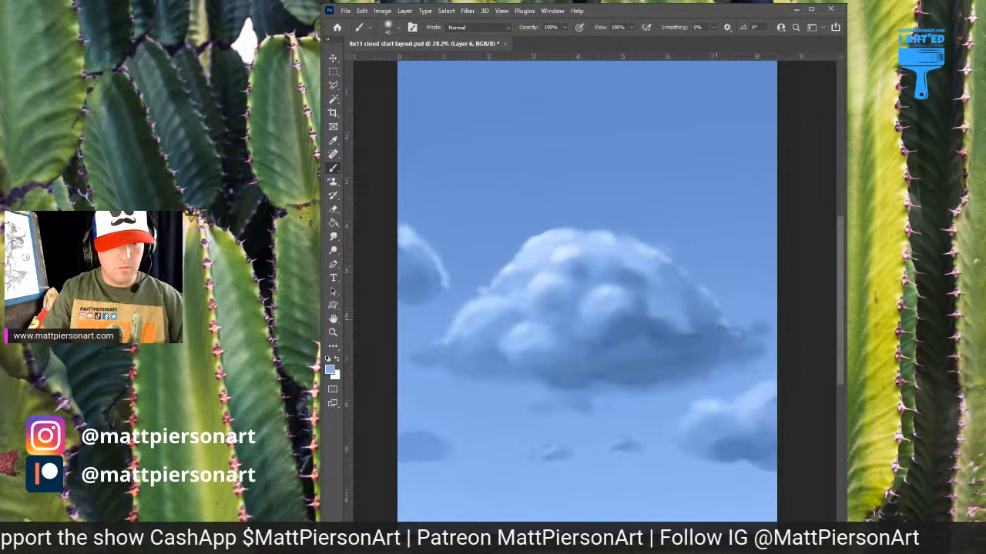
left_click(710, 315, "alt")
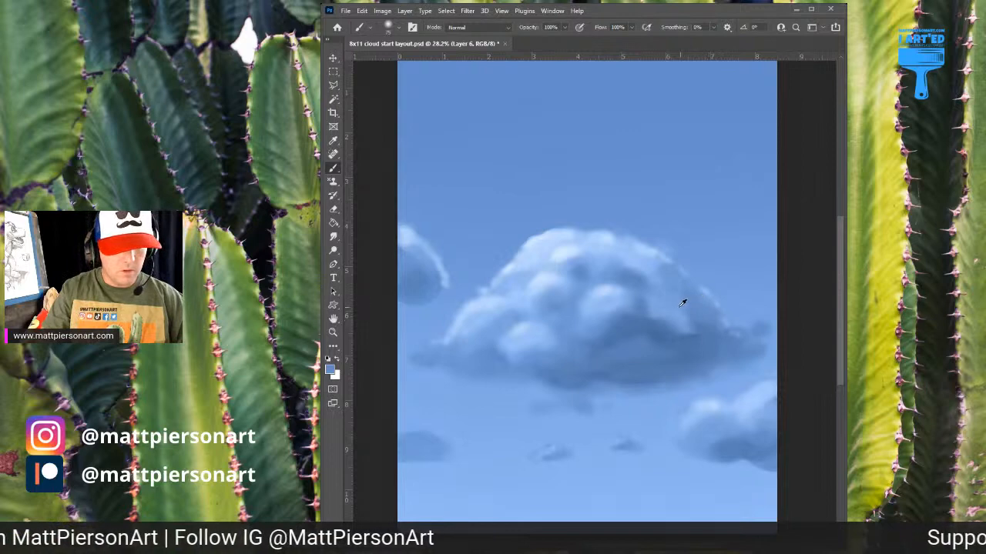
left_click(608, 292, "alt")
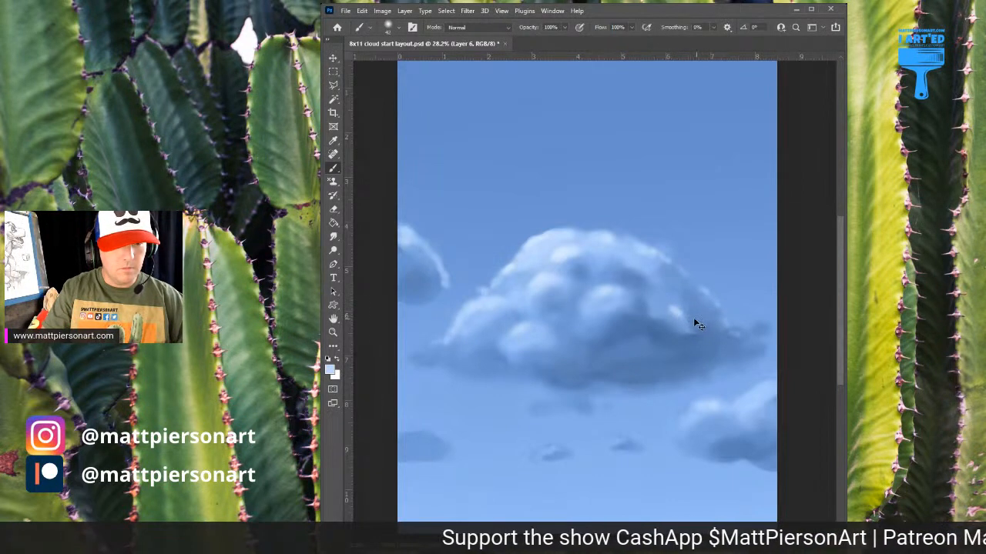
left_click(676, 315, "alt")
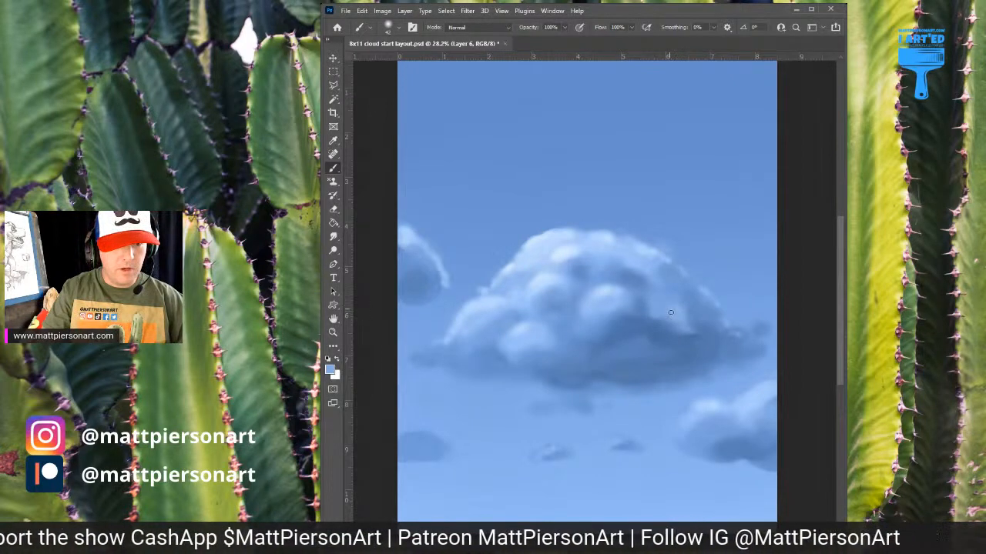
left_click(689, 310, "alt")
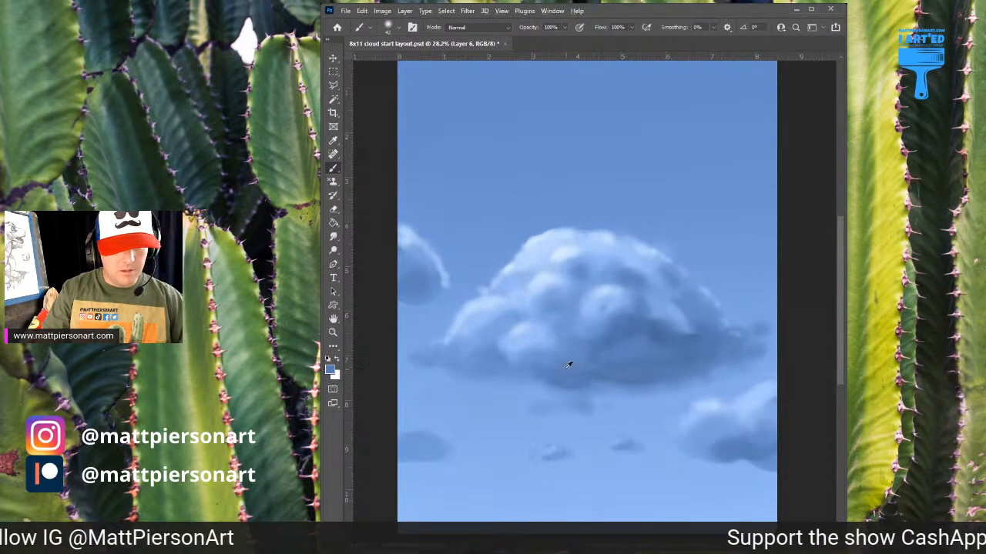
Step: Enlarge the brush and smooth the shadow along the right part of the large cloud's base with sampled shadow blue
left_click_drag(564, 374, 572, 376)
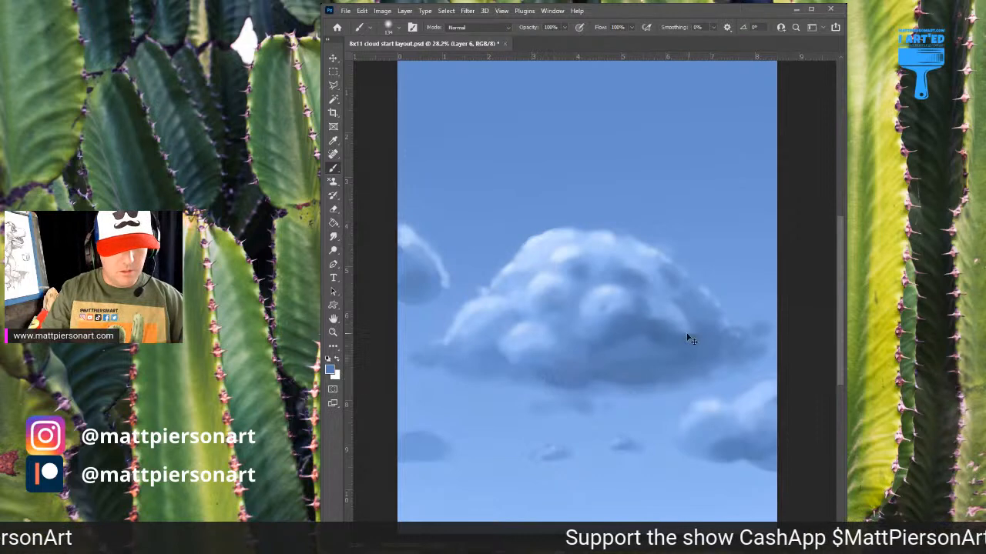
scroll(689, 339, "up", 1)
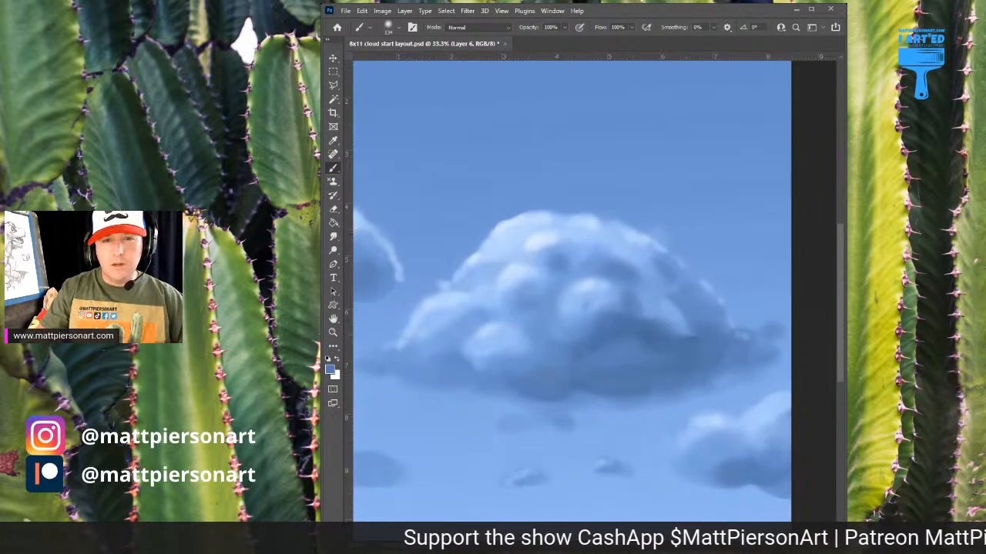
scroll(698, 266, "down", 2)
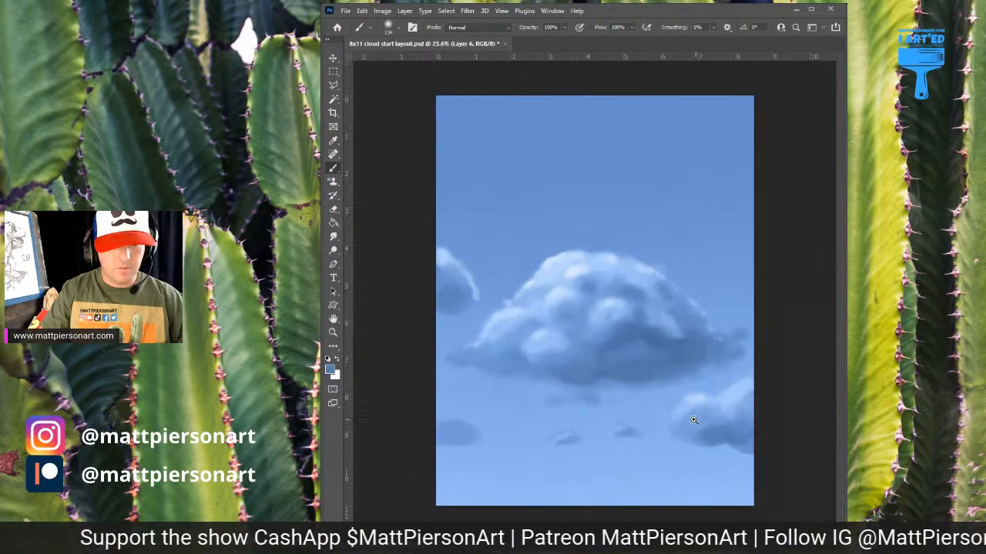
scroll(697, 418, "up", 1)
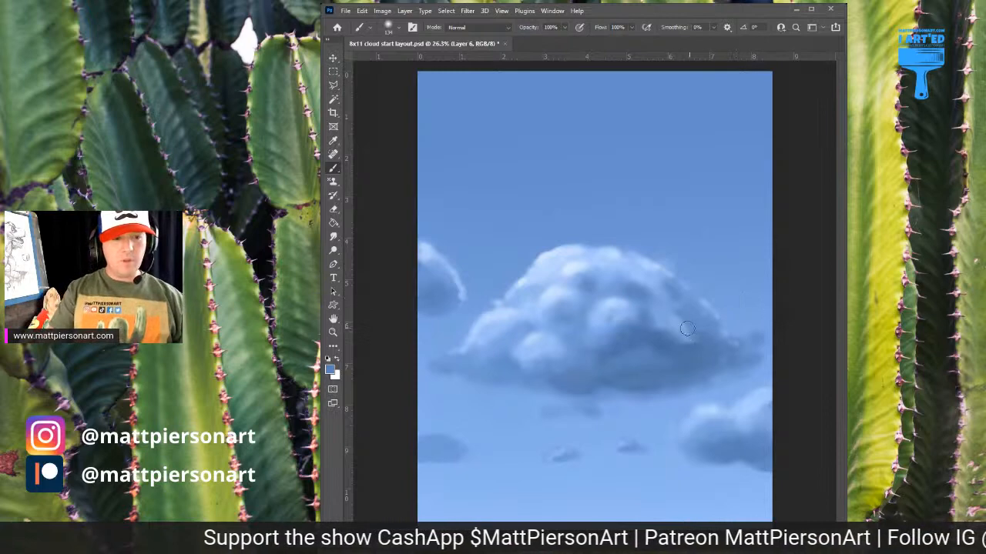
left_click_drag(734, 277, 716, 282)
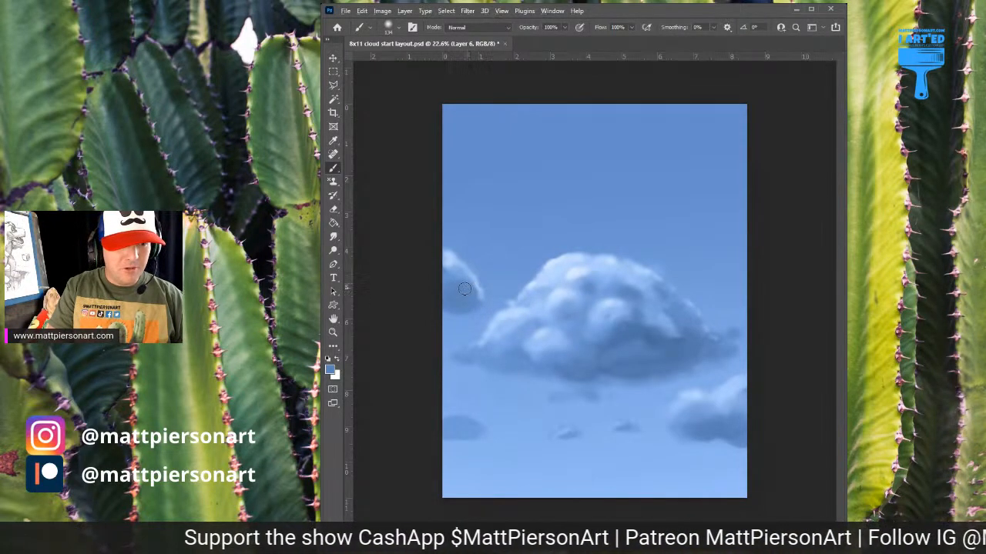
Step: Shape the small low clouds with sampled blues, and brighten and extend the lower-right cloud's top and left edge
left_click(579, 280, "alt")
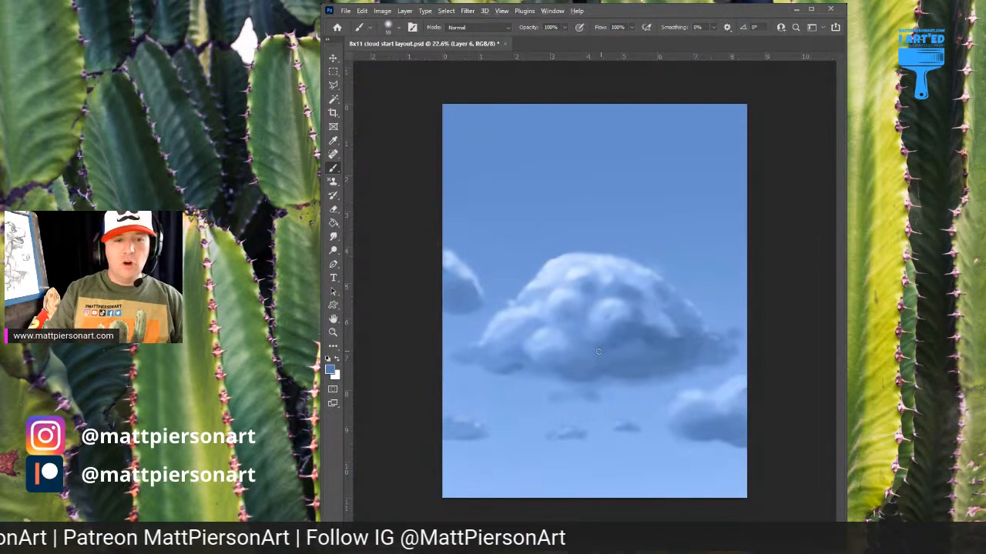
left_click(579, 268, "alt")
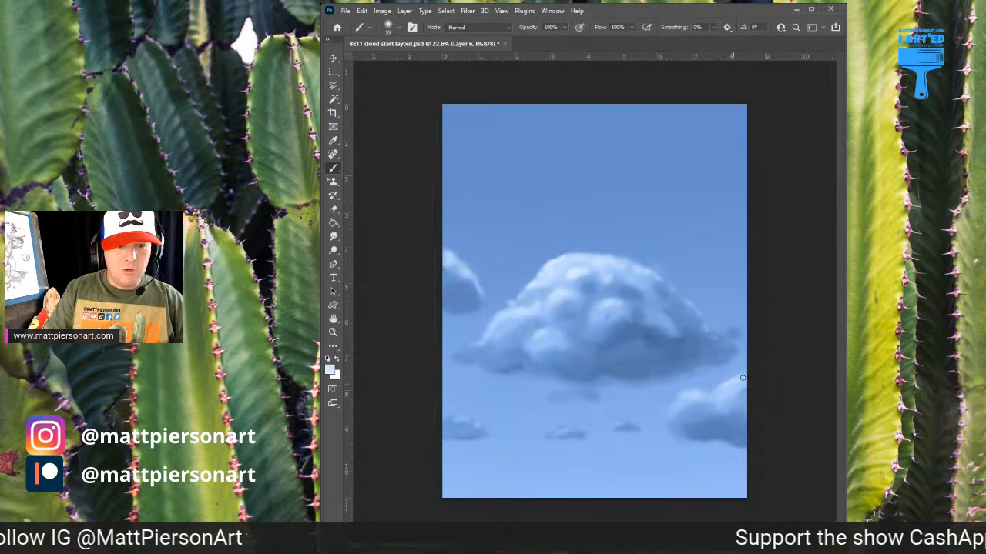
left_click(670, 410, "alt")
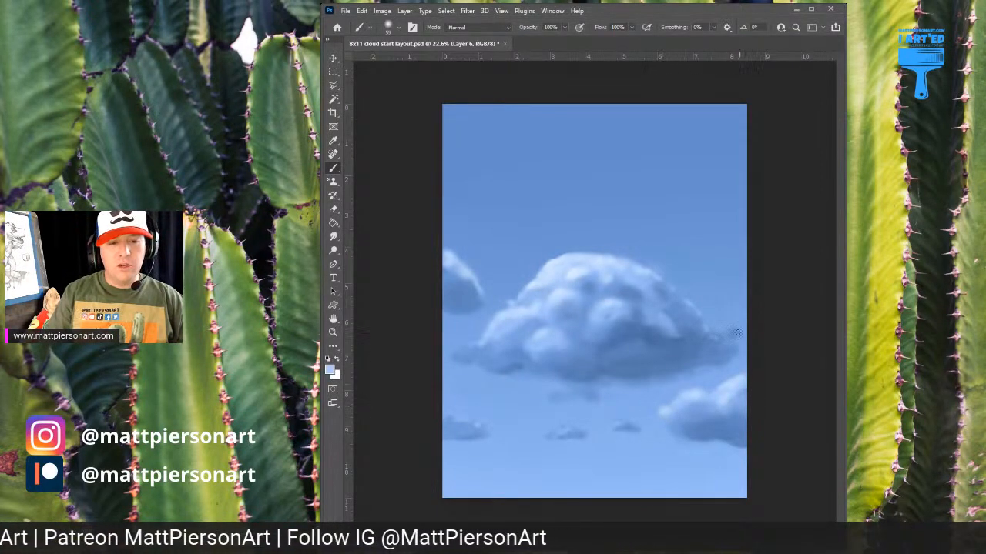
Step: Soften the large cloud's right tip and upper-right edge with sampled cloud and sky blues
left_click(724, 352, "alt")
left_click_drag(735, 300, 718, 326)
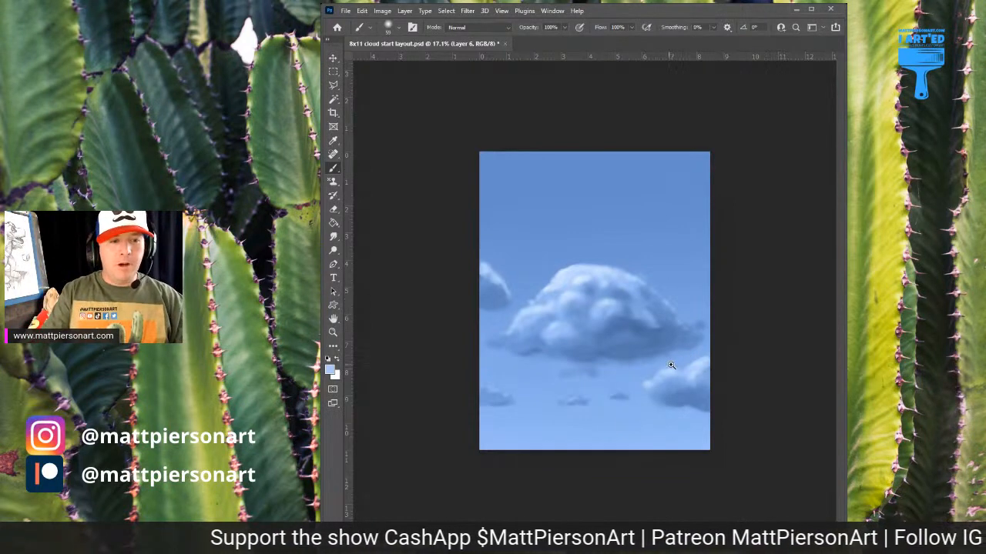
left_click_drag(654, 355, 664, 343)
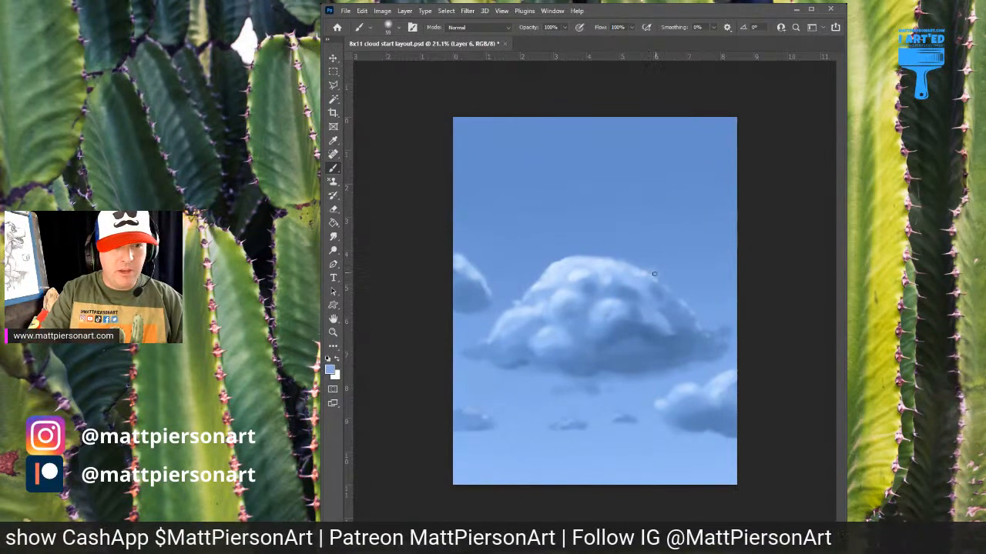
left_click(653, 261, "alt")
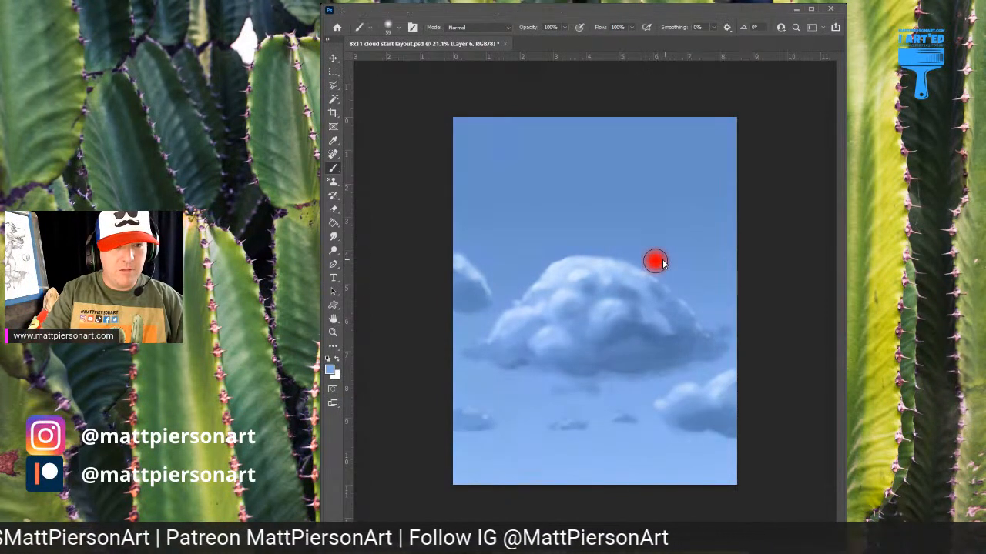
Step: Darken the upper sky with a large soft brush in deeper blue, redoing the first stroke and blending it downward
left_click(615, 144, "alt")
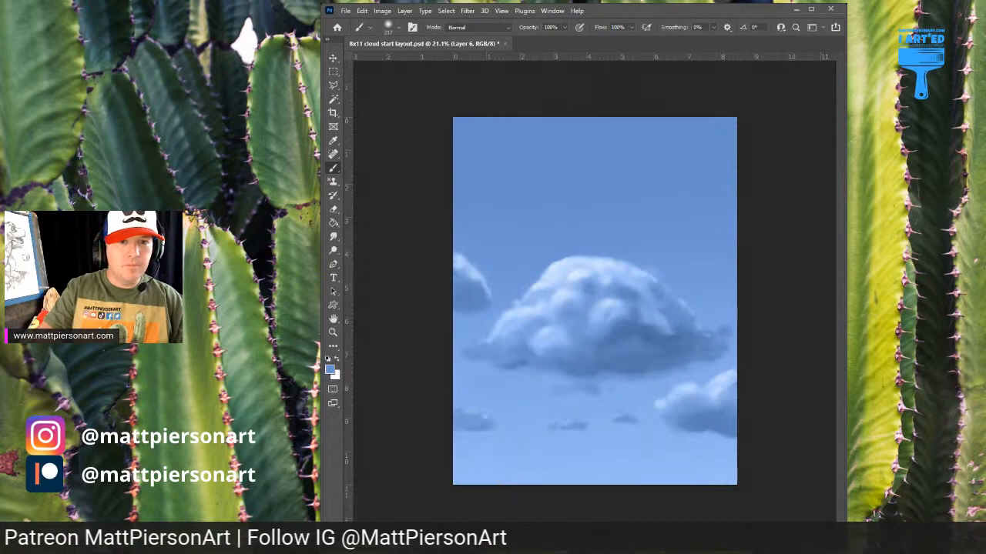
left_click_drag(629, 162, 627, 162)
left_click_drag(479, 148, 721, 121)
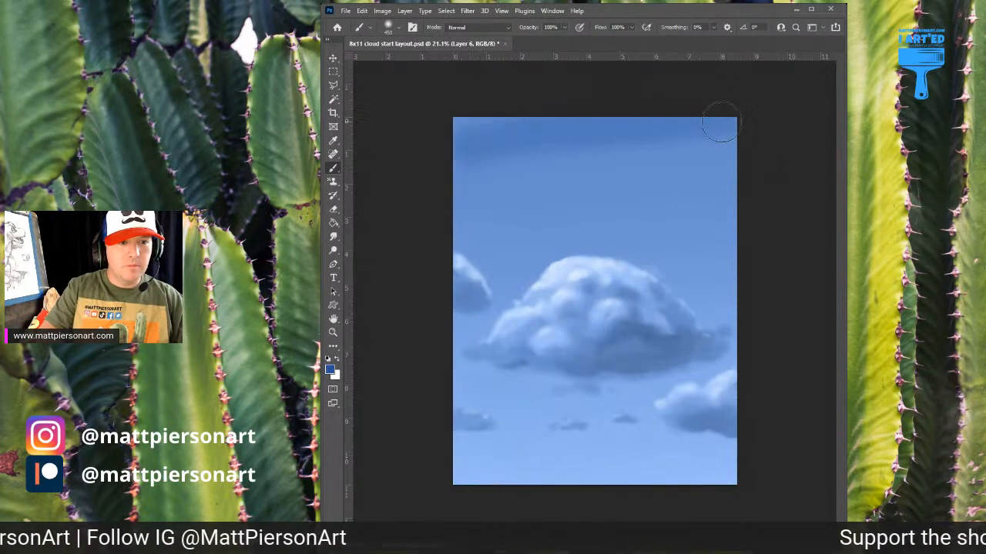
key("ctrl+z")
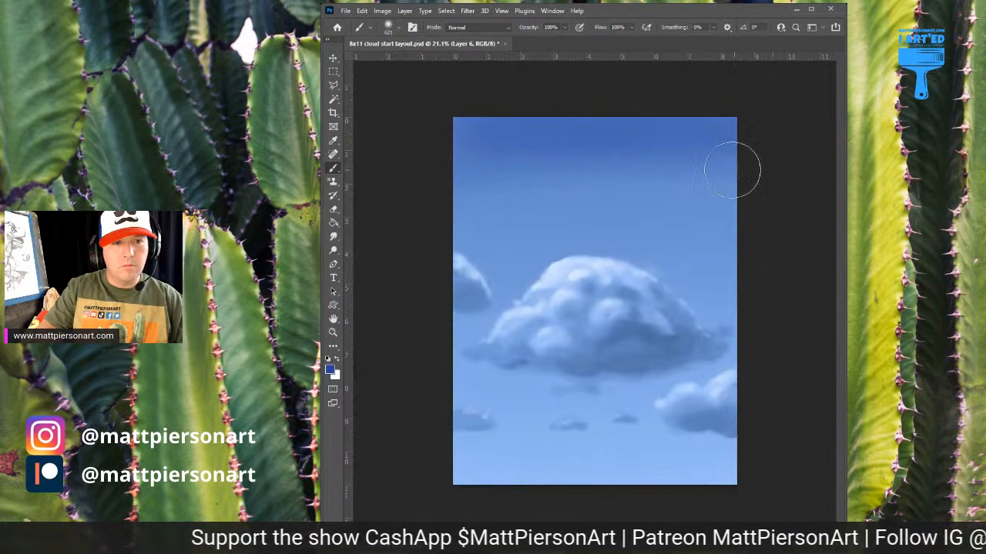
left_click(700, 183, "alt")
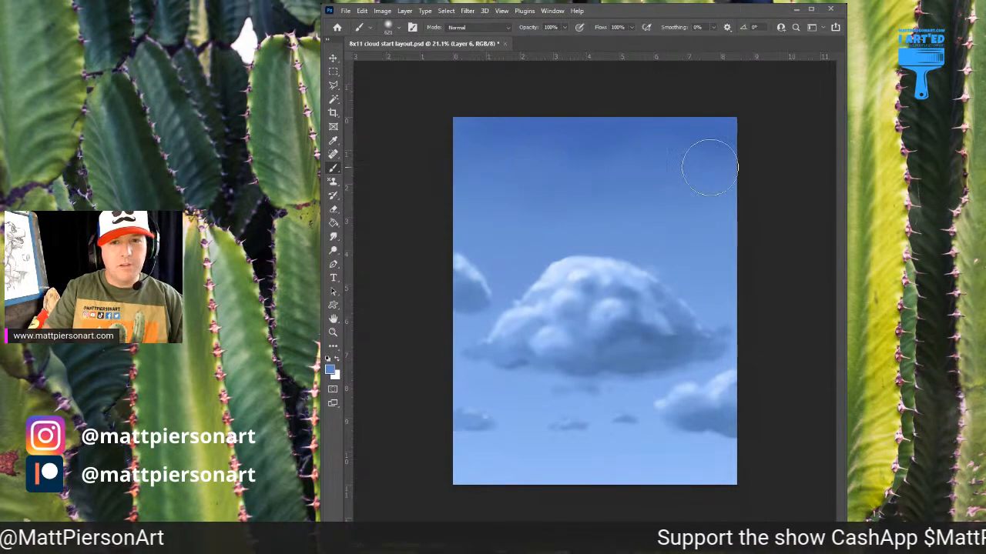
Step: Set up a signature layer and a small hard brush in bright blue for signing the painting's lower-left corner
left_click_drag(757, 285, 744, 305)
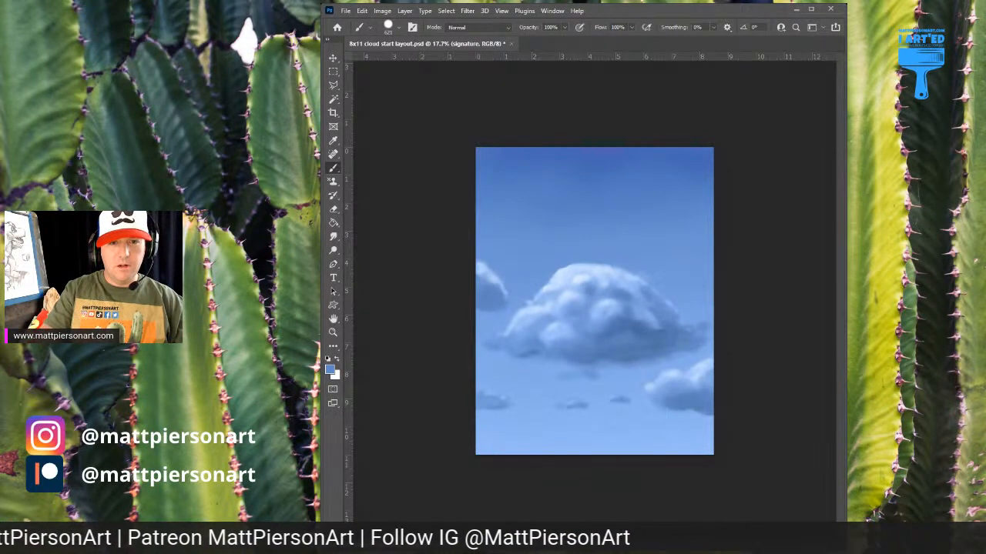
key("d")
mouse_move(527, 433)
left_mouse_down()
mouse_move(573, 387)
mouse_move(563, 385)
mouse_move(608, 361)
left_mouse_up()
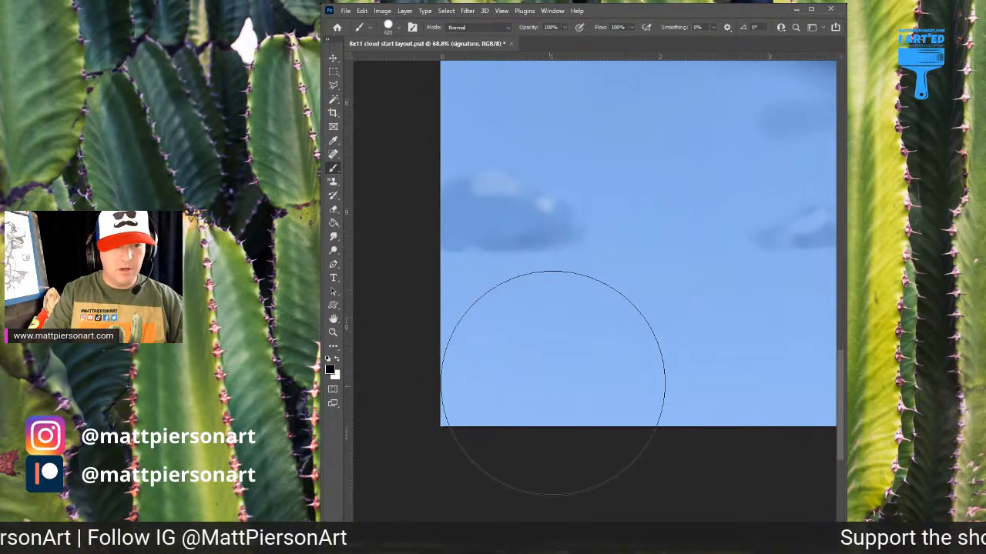
left_click(481, 401, "alt")
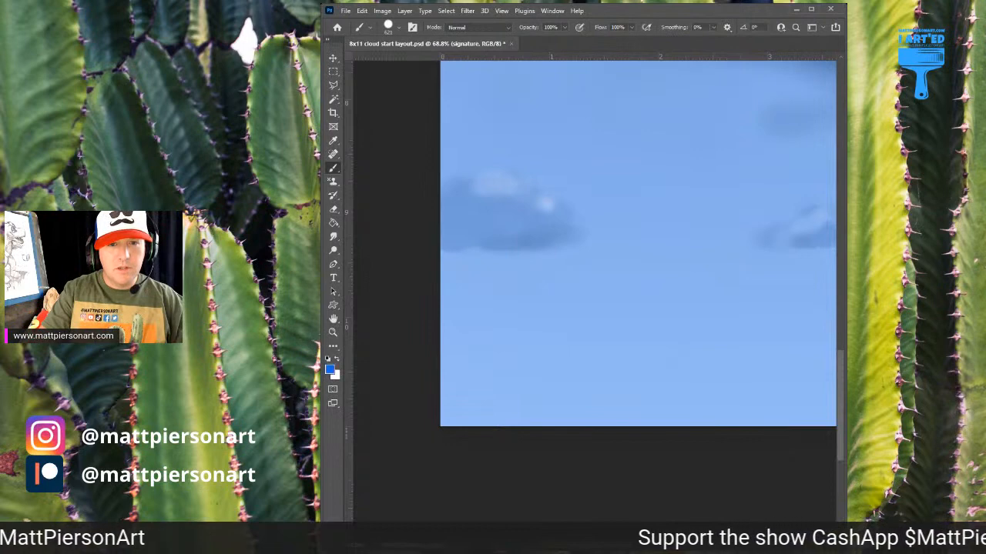
left_click_drag(536, 363, 436, 362)
key("bracketleft")
key("bracketleft")
key("bracketleft")
left_click_drag(492, 385, 524, 381)
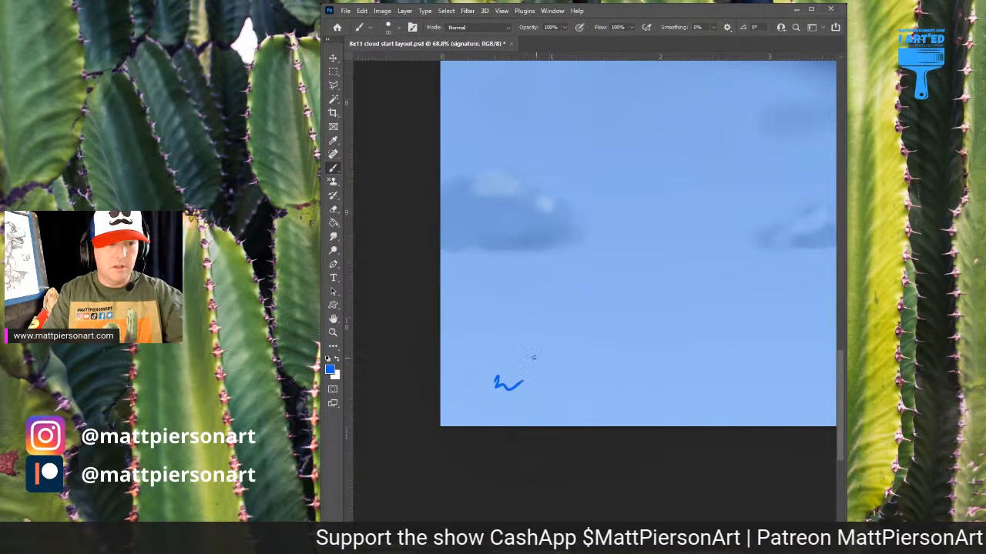
key("ctrl+z")
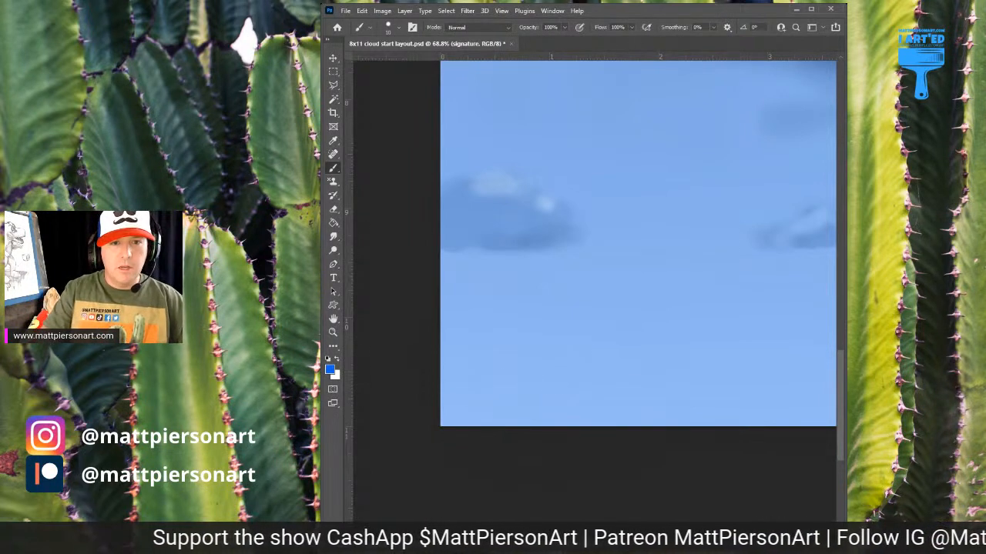
key("d")
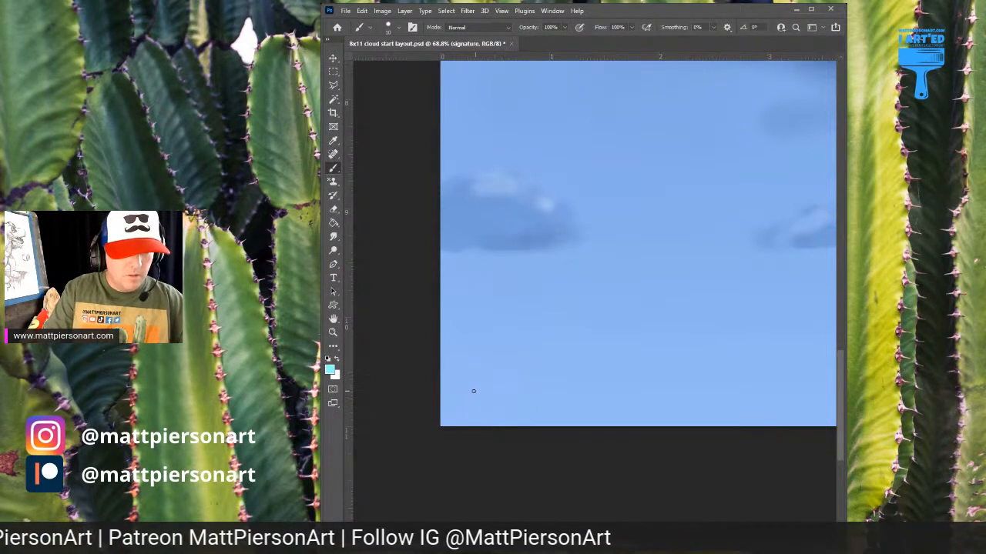
mouse_move(479, 374)
left_mouse_down()
mouse_move(476, 405)
mouse_move(469, 387)
mouse_move(483, 382)
mouse_move(489, 394)
left_mouse_up()
key("ctrl+z")
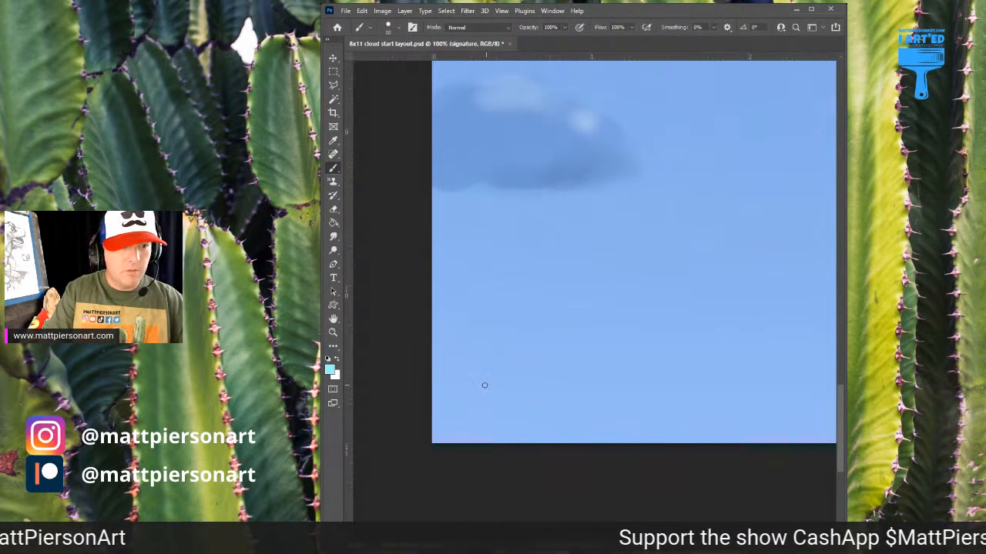
Step: Hand-letter "P21" in white with a smaller brush near the painting's lower-left corner, redoing the strokes that miss
left_click_drag(602, 222, 603, 270)
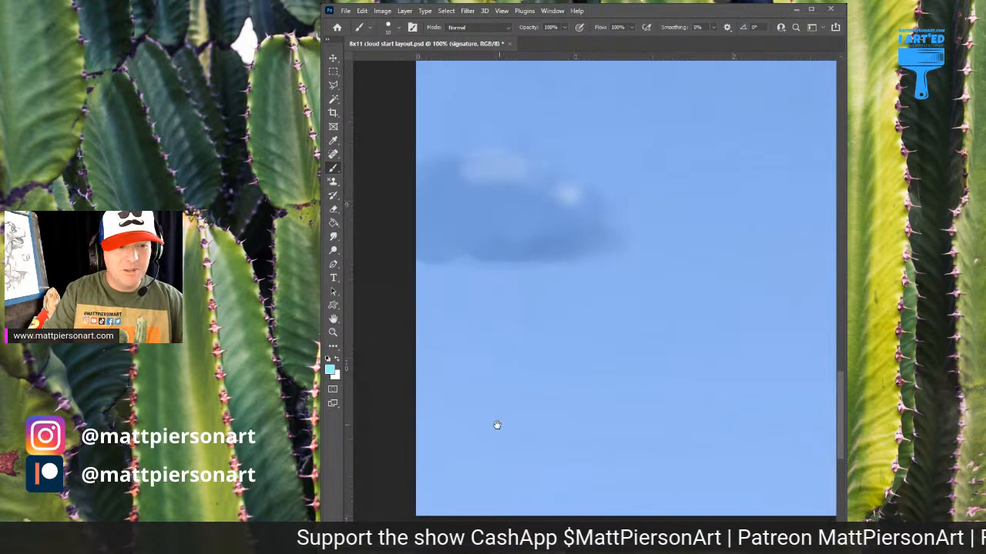
mouse_move(495, 424)
left_mouse_down()
mouse_move(521, 387)
mouse_move(481, 420)
left_mouse_up()
key("ctrl+z")
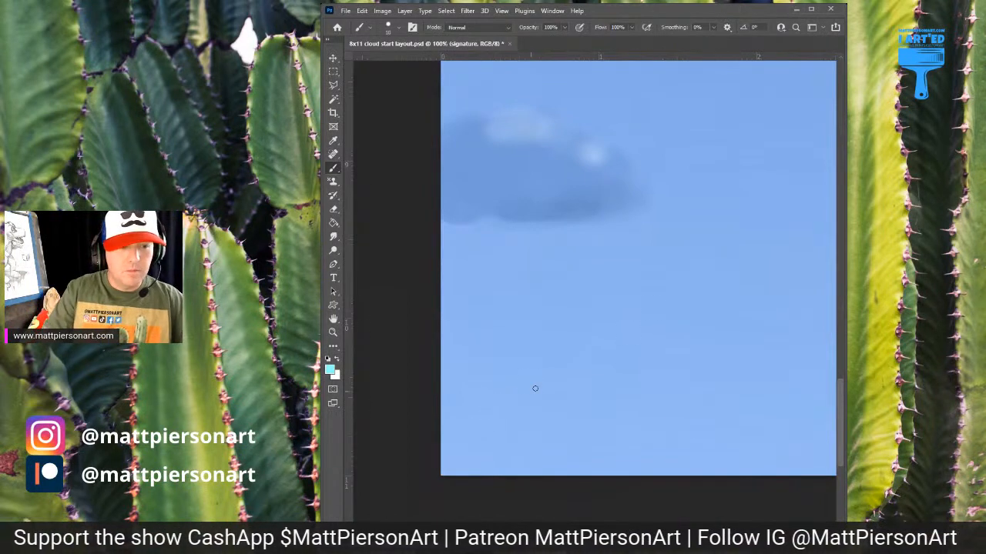
left_click(484, 407, "alt")
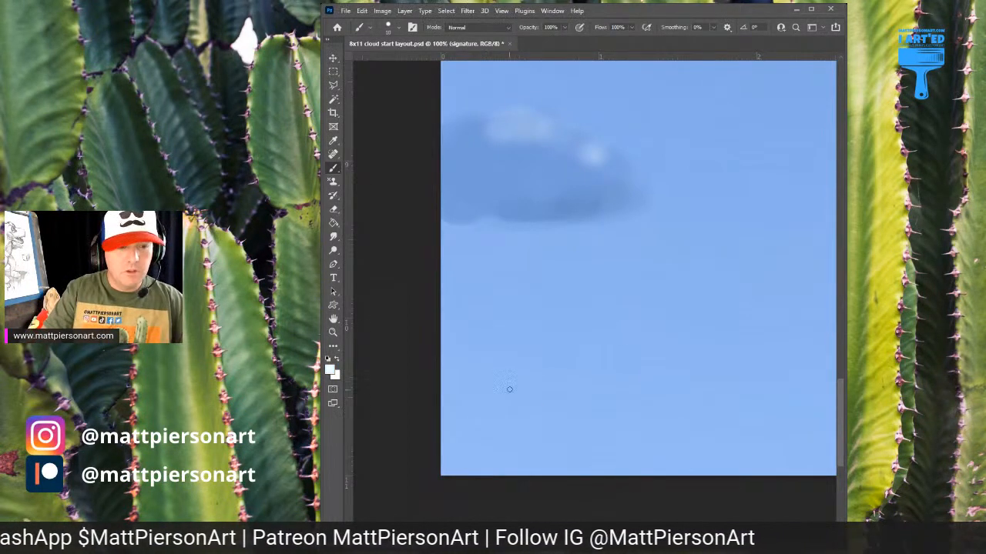
left_click_drag(485, 398, 484, 422)
key("ctrl+z")
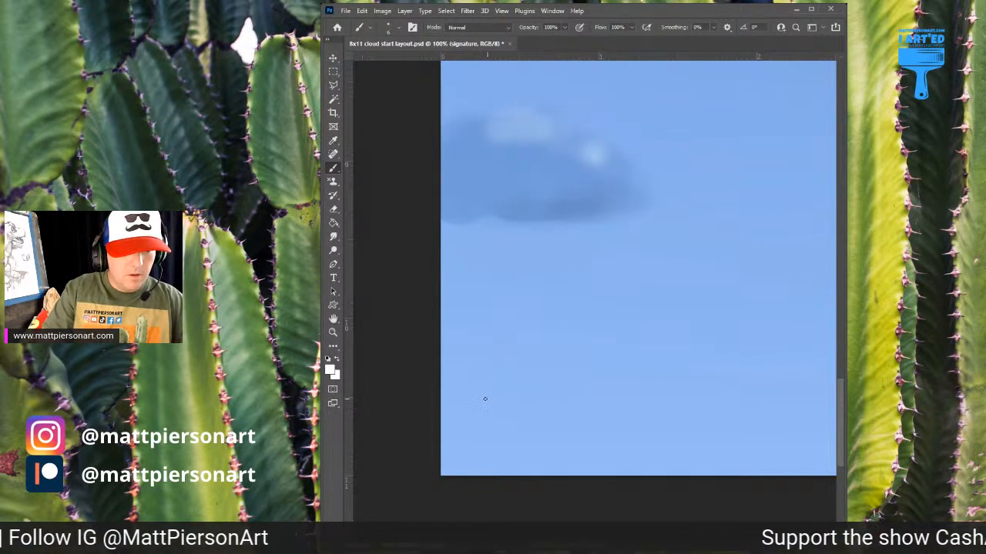
mouse_move(487, 399)
left_mouse_down()
mouse_move(487, 422)
mouse_move(516, 393)
mouse_move(527, 413)
left_mouse_up()
key("ctrl+z")
key("ctrl+z")
key("ctrl+z")
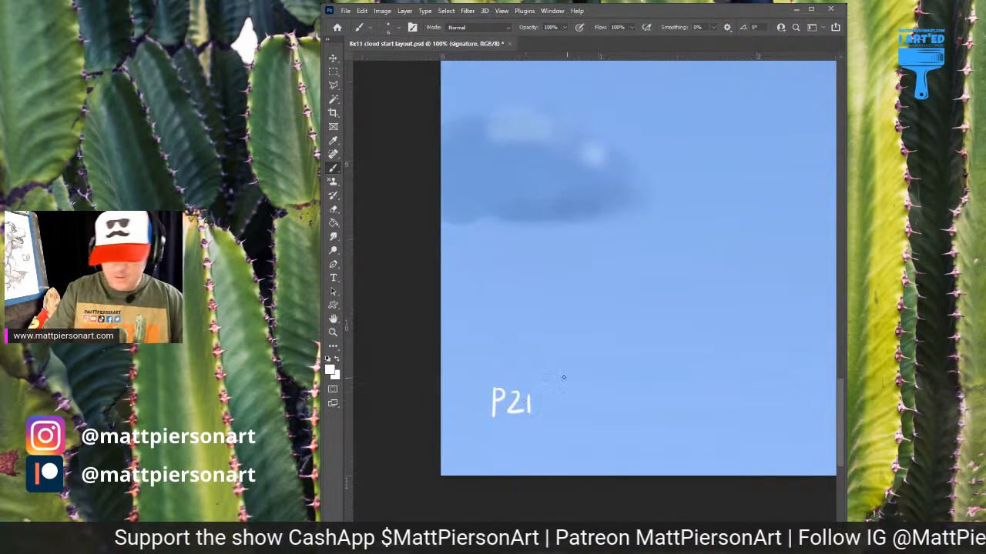
Step: Write the edition number "204/300" in white directly beneath "P21", and view the whole painting
mouse_move(465, 433)
left_mouse_down()
mouse_move(480, 446)
mouse_move(496, 435)
mouse_move(518, 448)
mouse_move(549, 431)
left_mouse_up()
key("ctrl+z")
left_click_drag(559, 431, 560, 432)
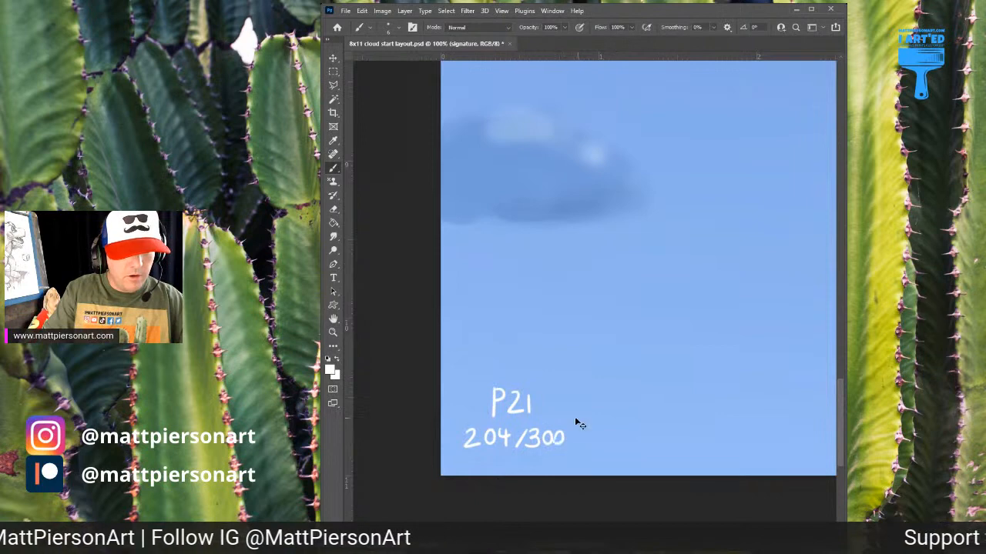
left_click_drag(648, 365, 580, 437)
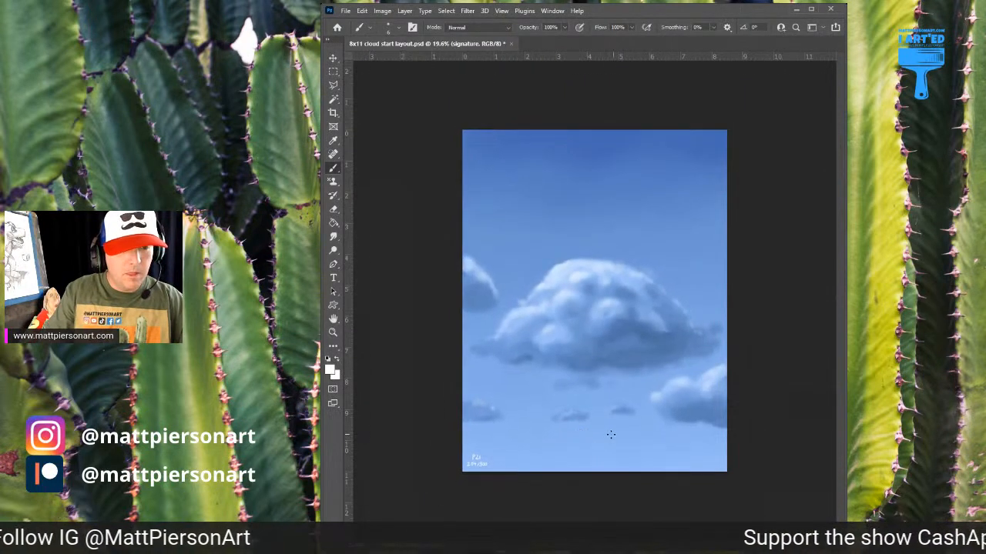